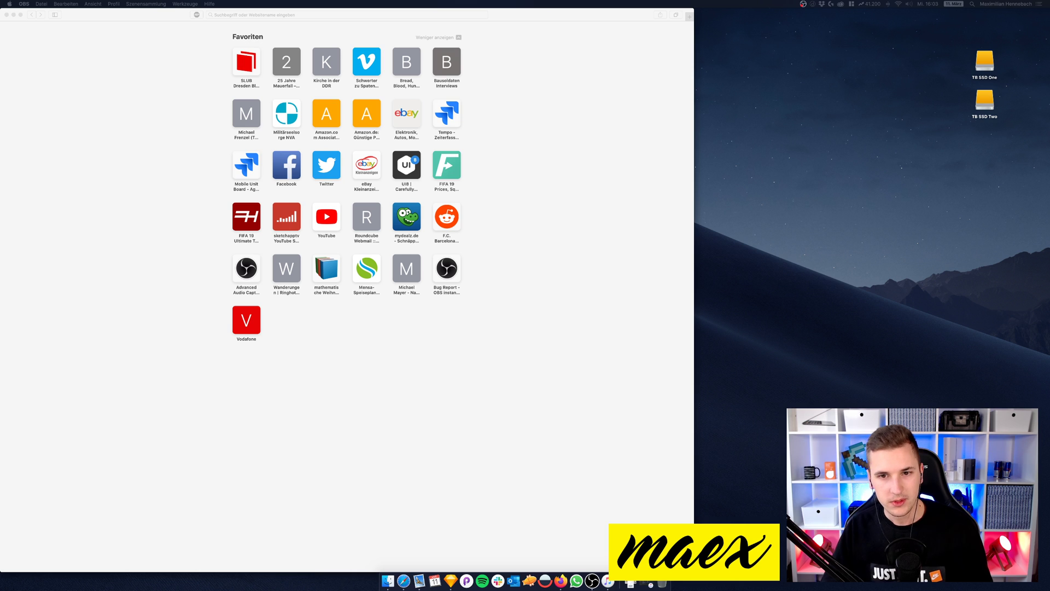
Step: Open the Sketch beta page at sketch.com/beta/ in the browser
left_click(610, 169)
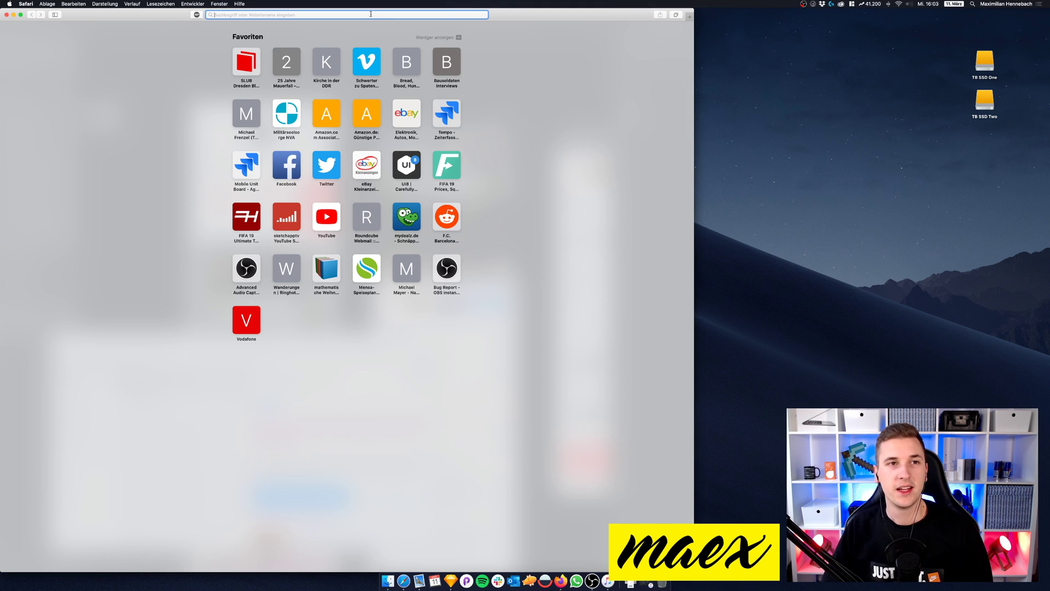
type("sketch.com")
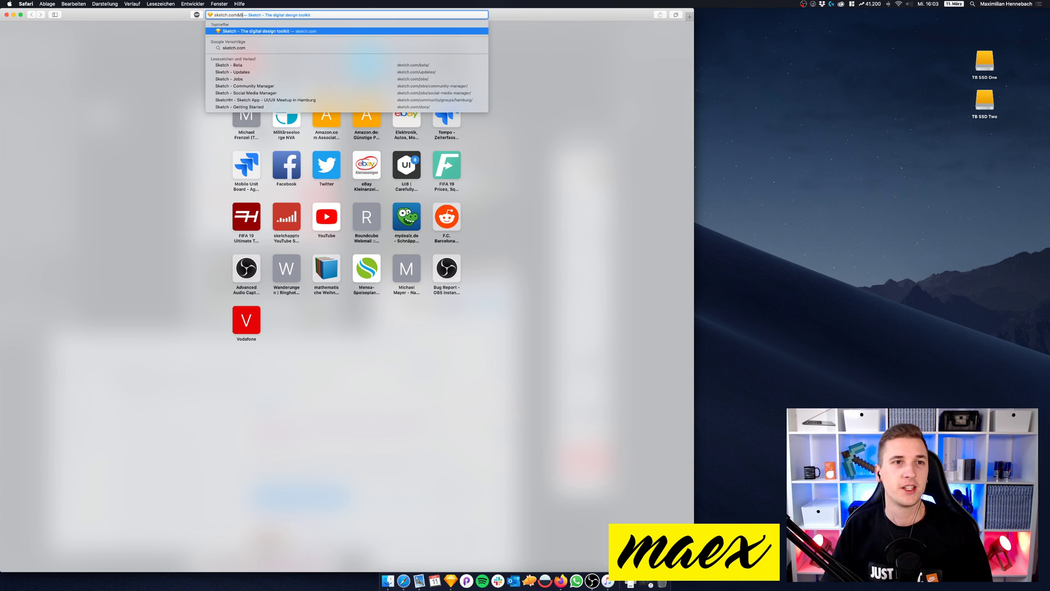
key("BackSpace")
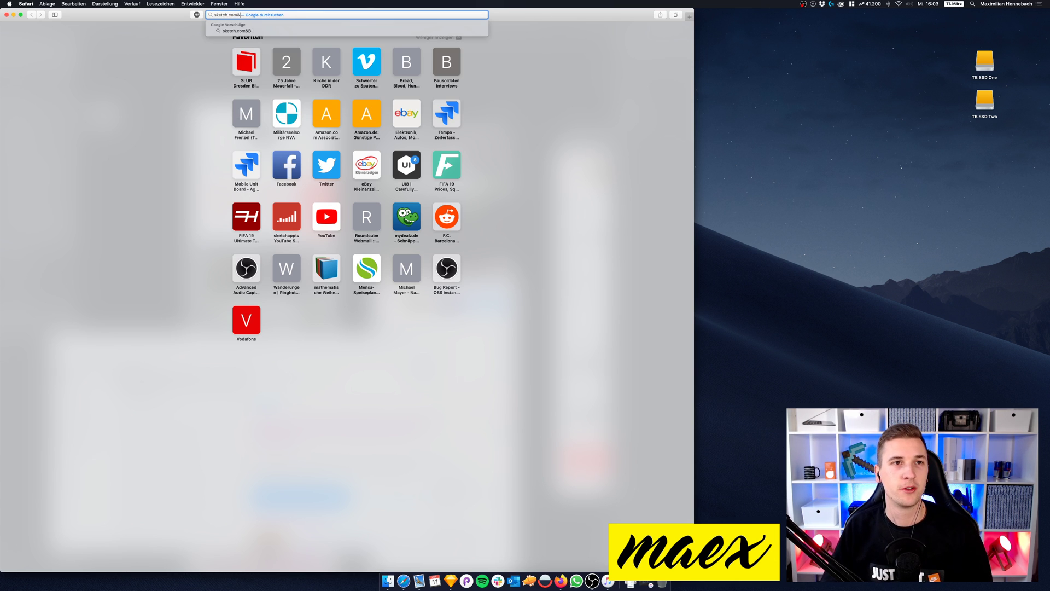
type("/beta/")
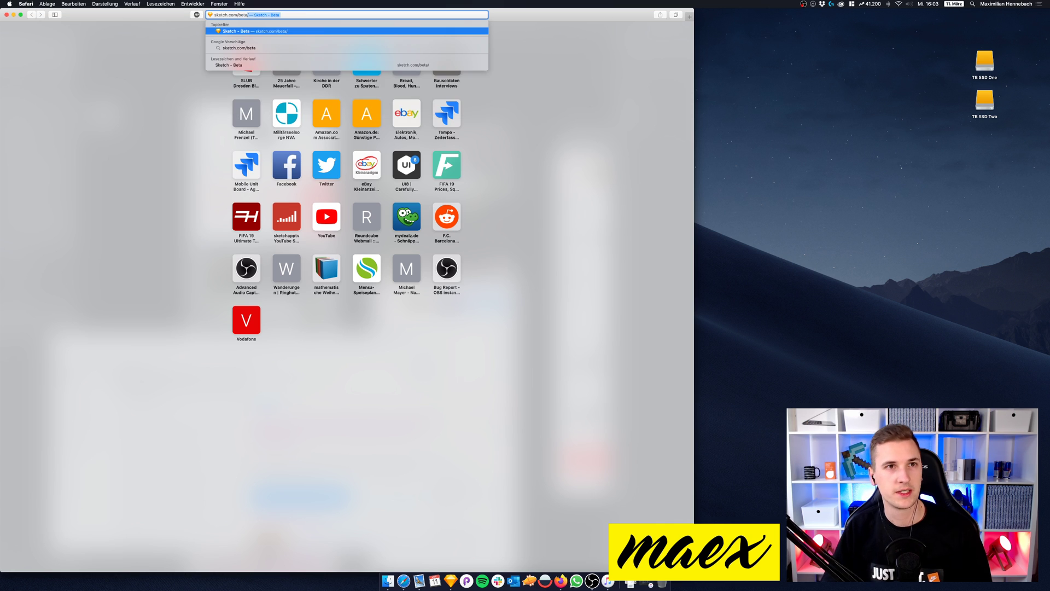
key("Return")
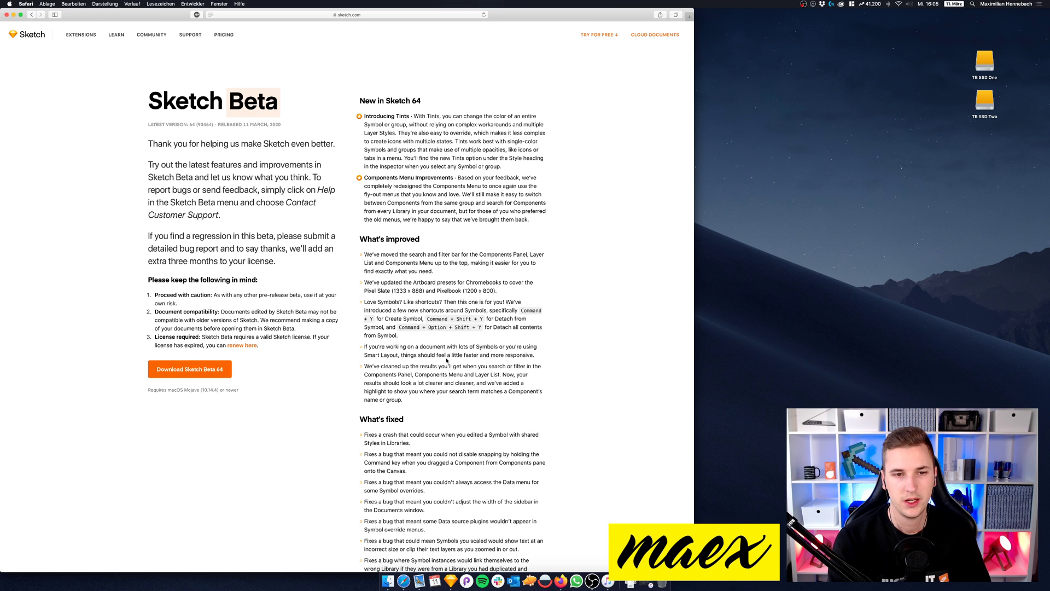
Step: Read the Smart Layout performance note under What's improved and download Sketch Beta 64
scroll(447, 360, "down", 2)
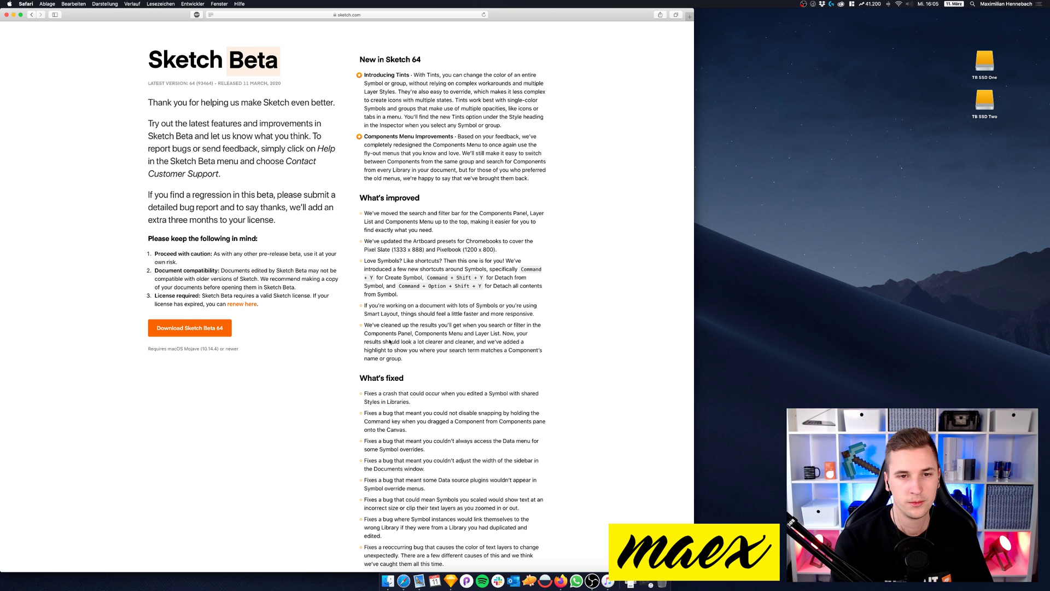
left_click_drag(418, 314, 540, 317)
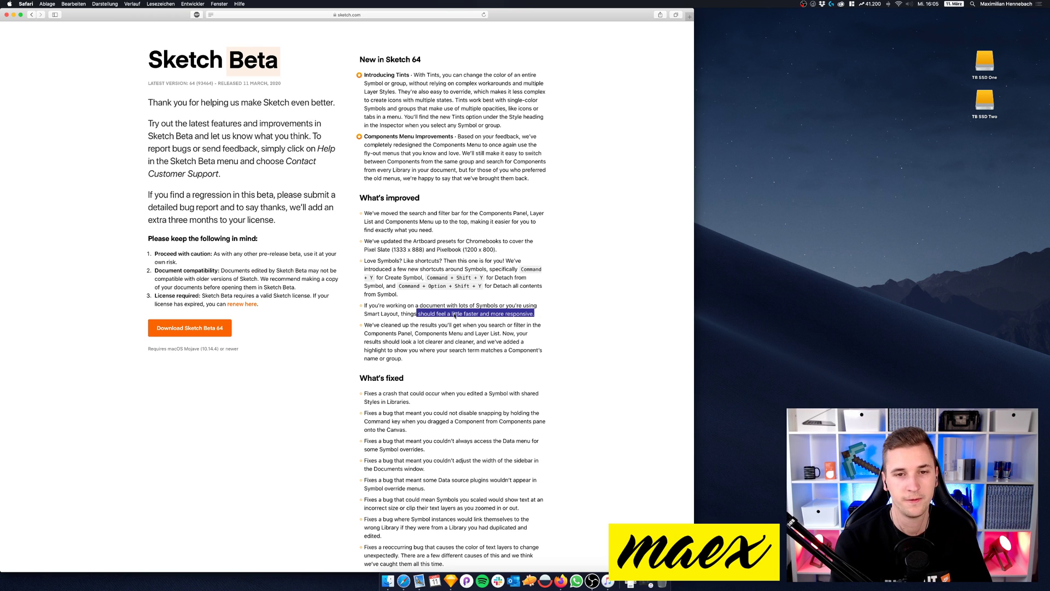
left_click(403, 316)
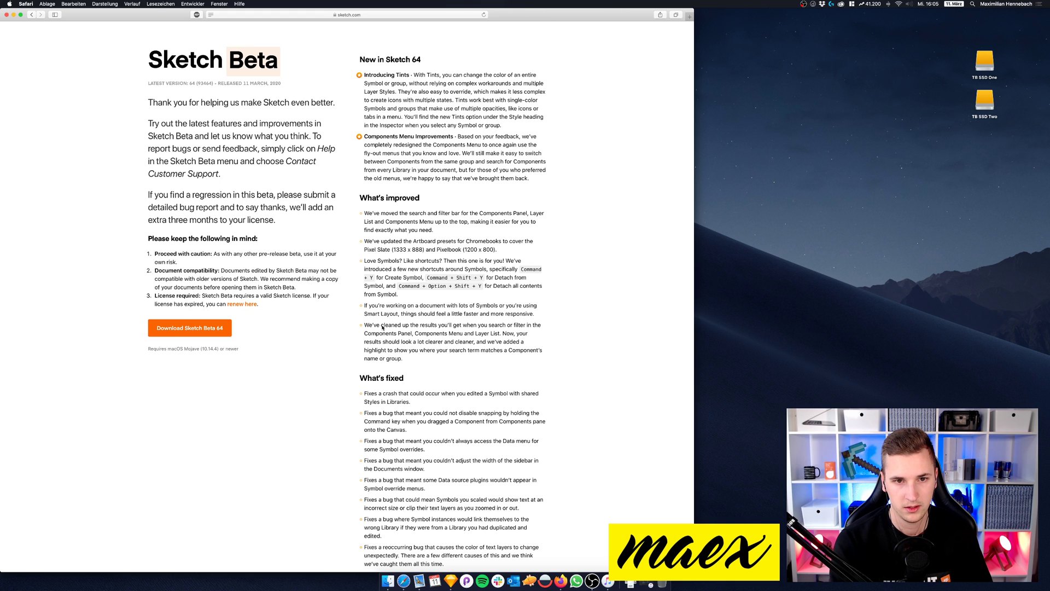
left_click(185, 332)
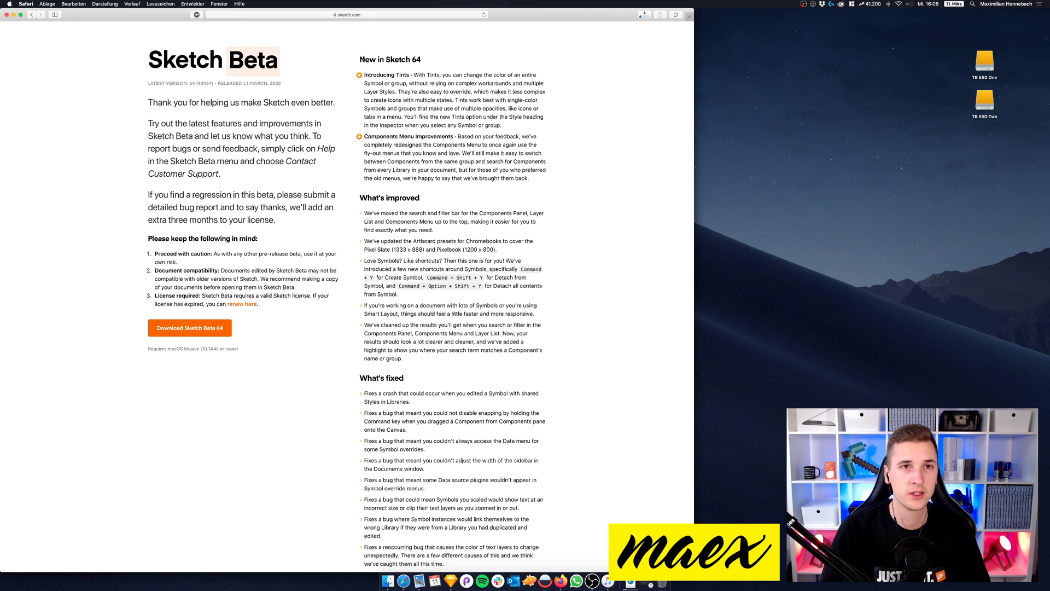
left_click(353, 15)
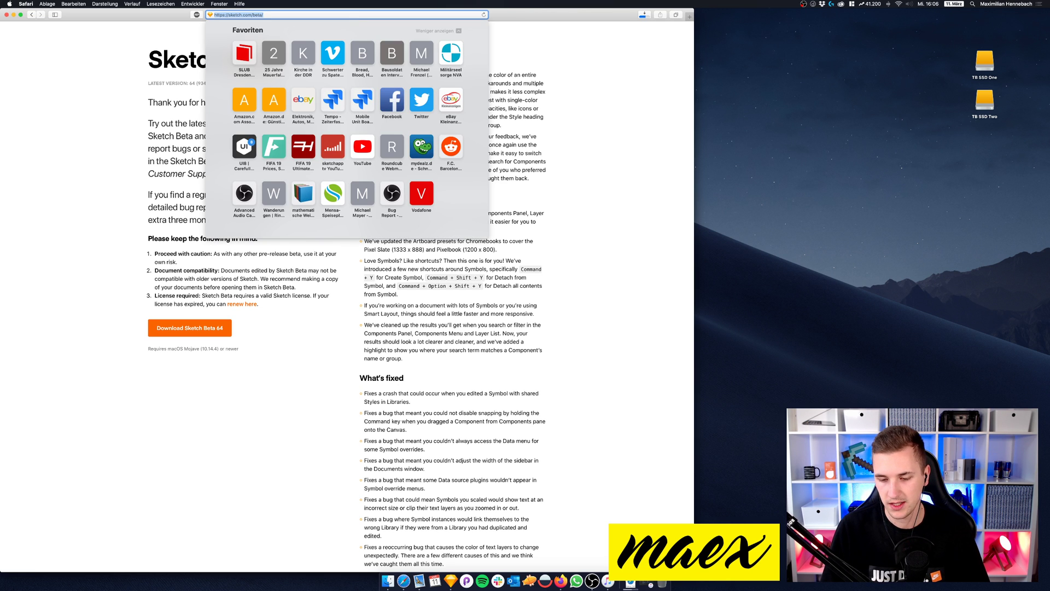
key("Escape")
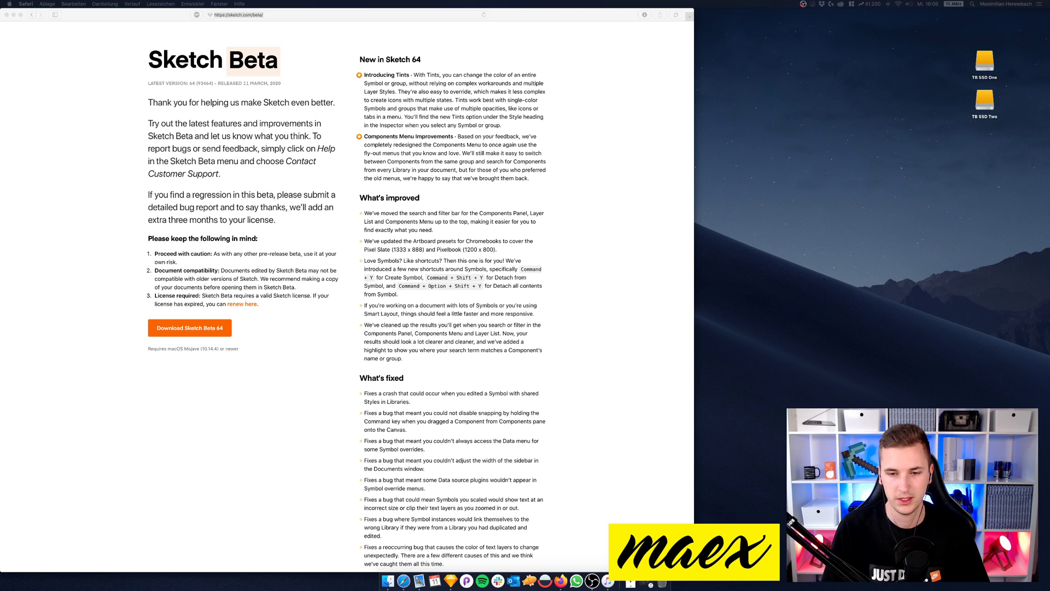
Step: Launch the downloaded Sketch Beta 2 app from the Downloads folder and allow it access to that folder
left_click(631, 584)
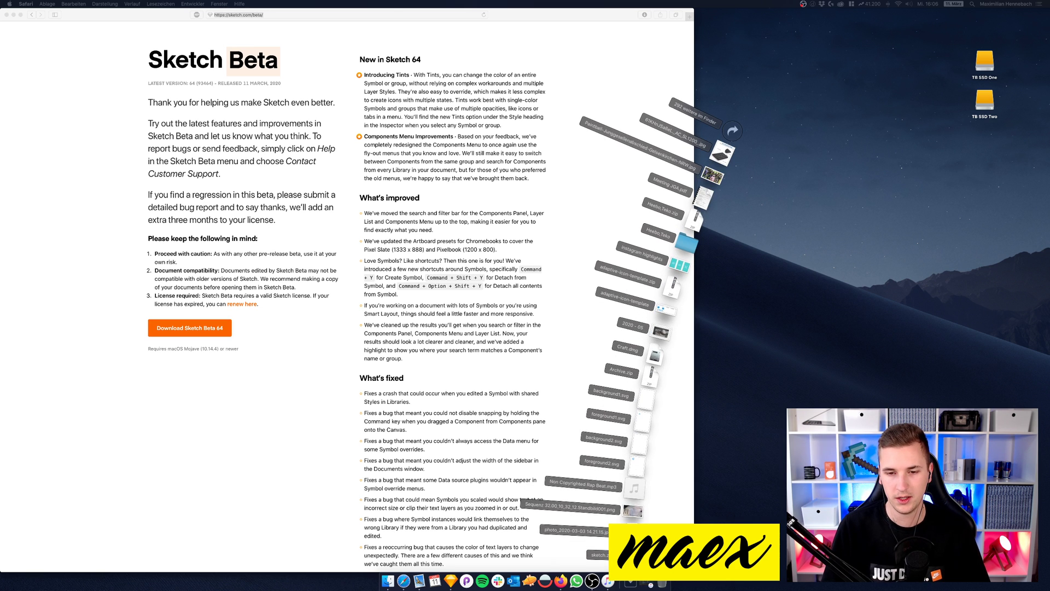
left_click(624, 547)
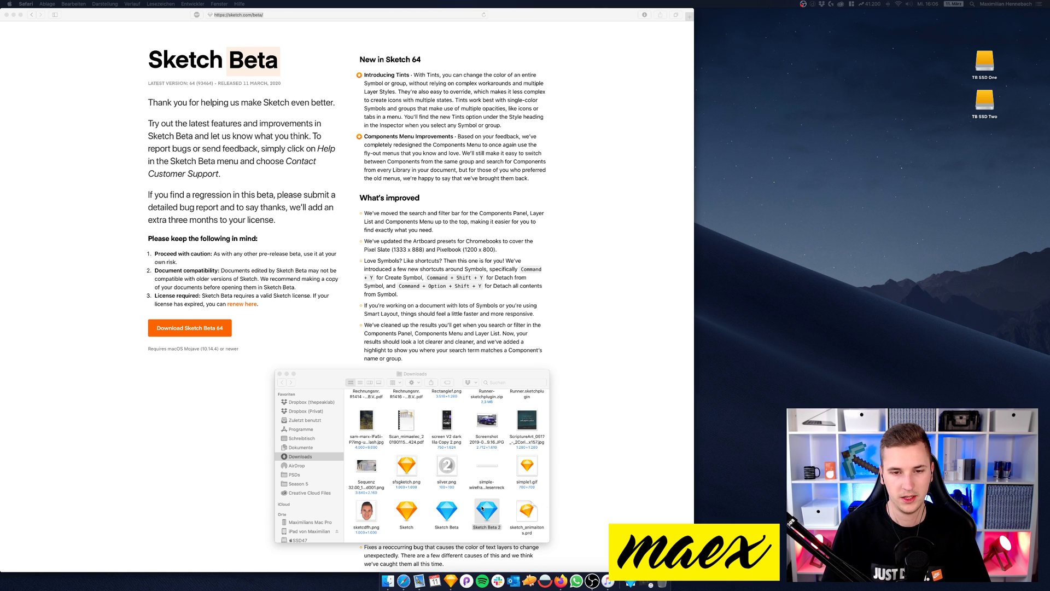
double_click(481, 508)
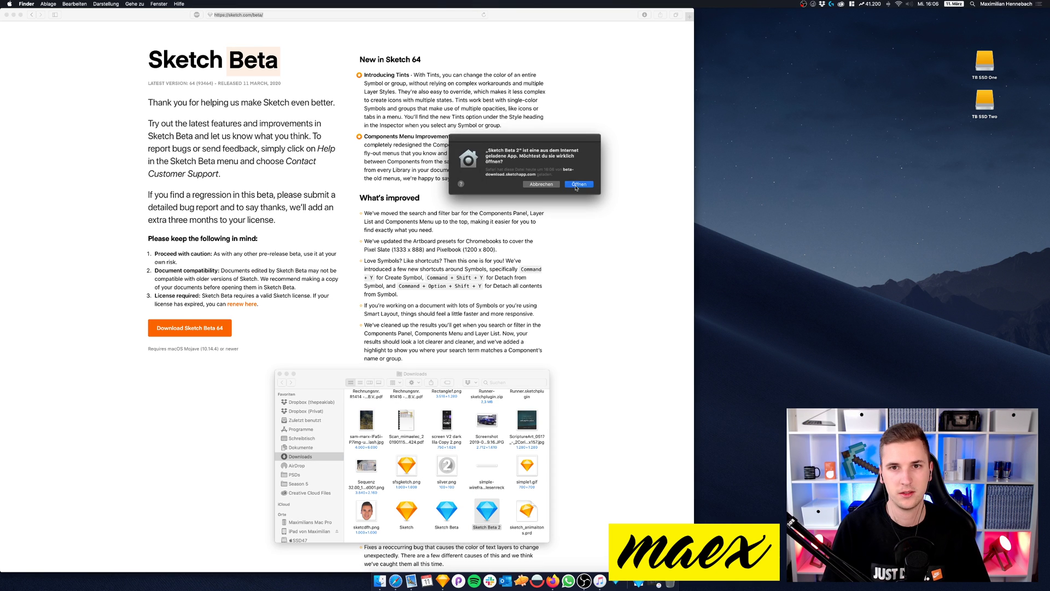
left_click(579, 186)
left_click(287, 374)
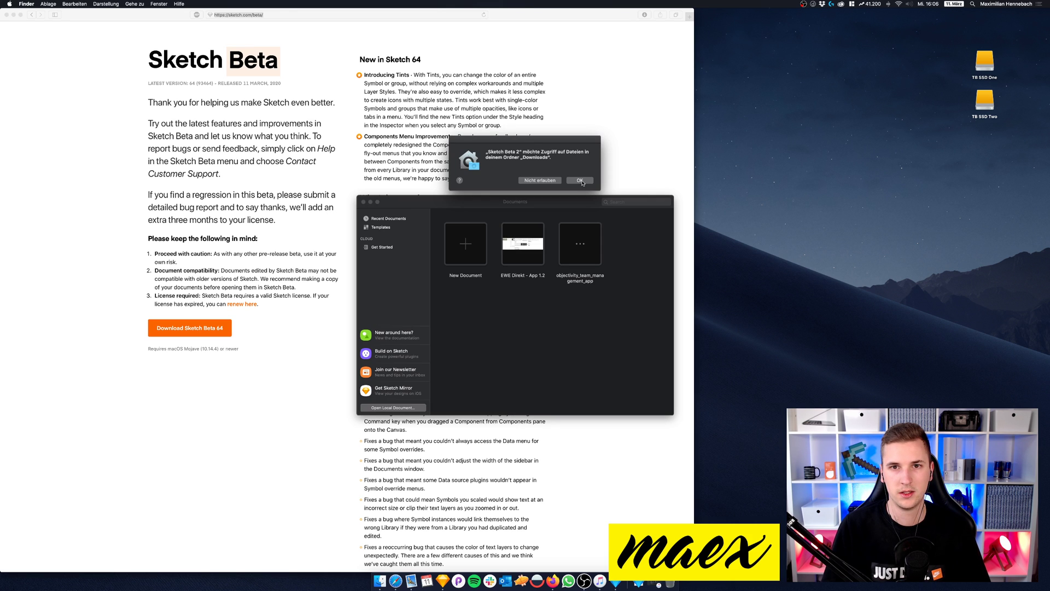
left_click(580, 180)
Step: Create a new blank document and enlarge its window across the screen
double_click(580, 243)
mouse_move(740, 583)
left_mouse_down()
mouse_move(799, 545)
mouse_move(961, 486)
mouse_move(1047, 556)
left_mouse_up()
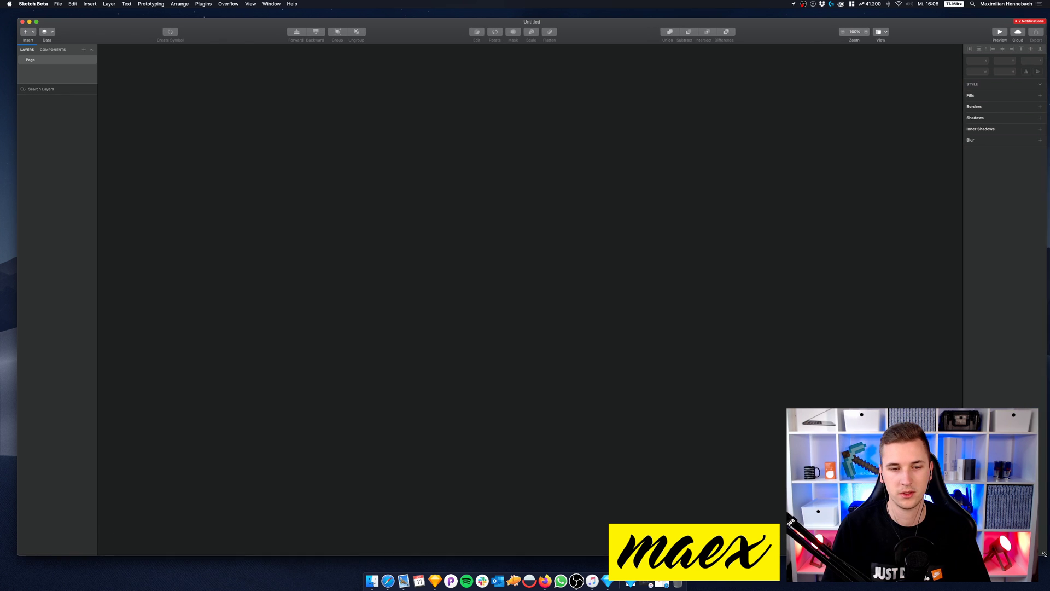
Step: Quit the running mail app and shift the Sketch Beta document window slightly toward the upper-left corner
right_click(402, 581)
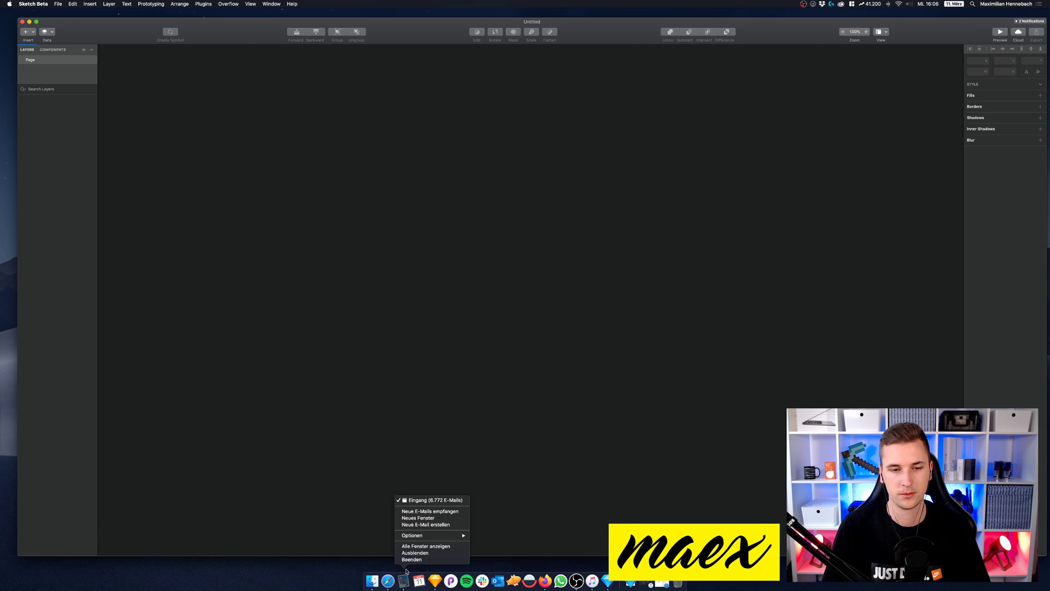
left_click(416, 562)
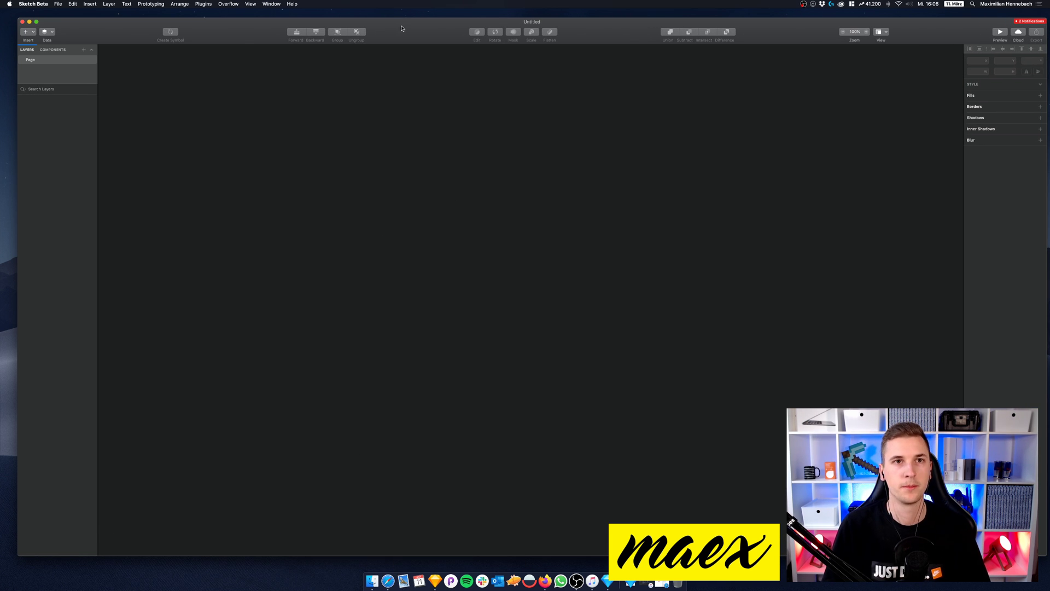
left_click_drag(402, 28, 396, 26)
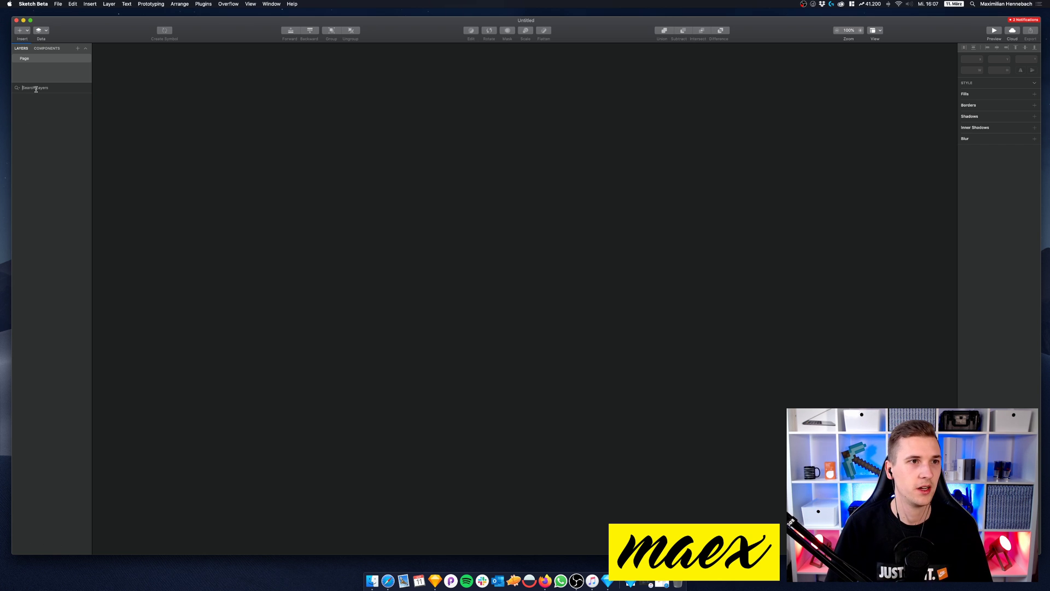
Step: Compare the layer list with the components list, and display the symbols of the Apple iOS UI library
left_click(47, 48)
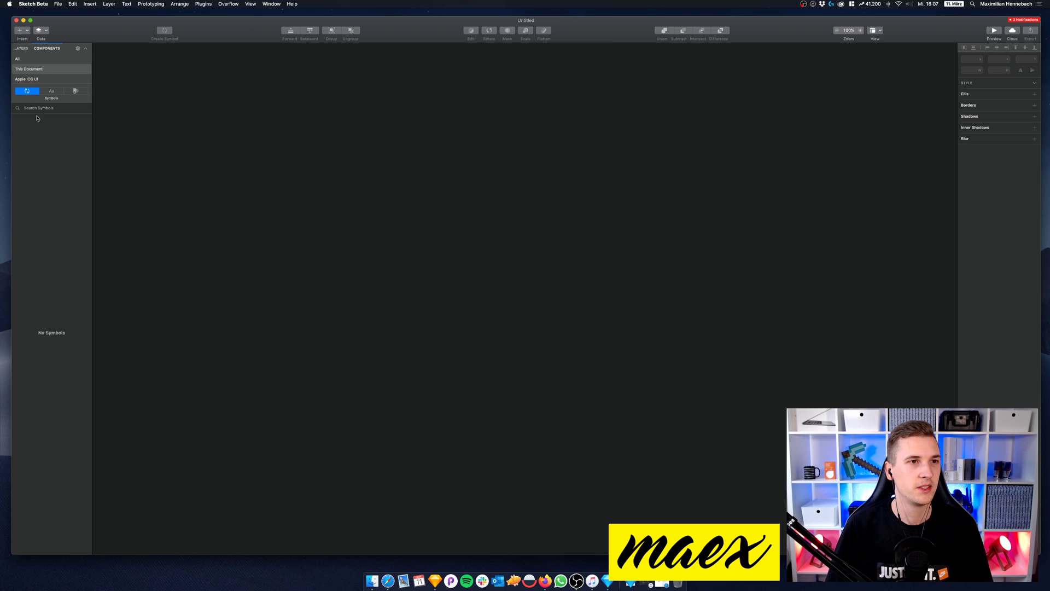
left_click(20, 48)
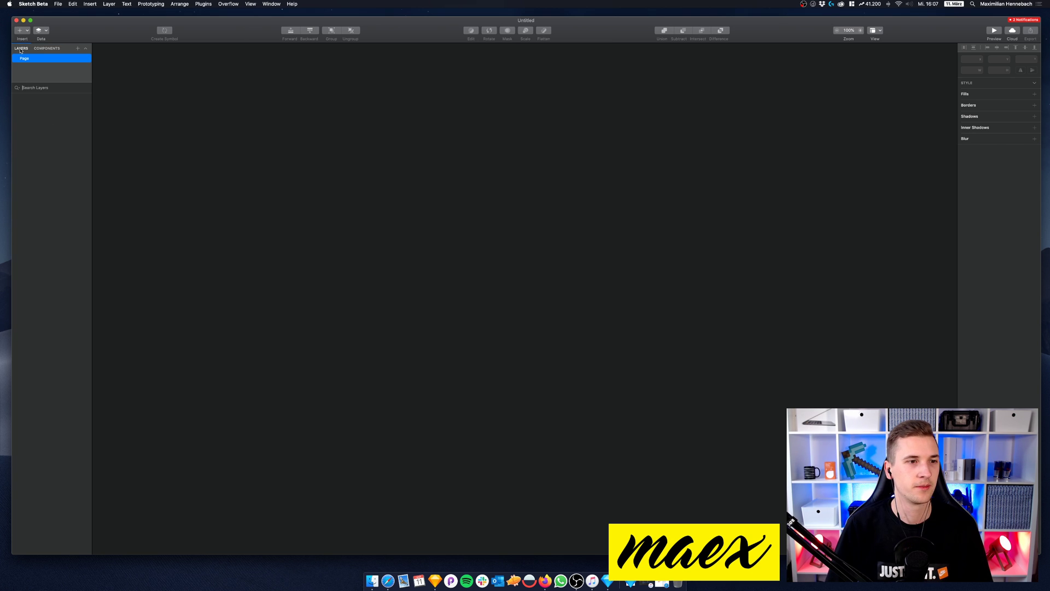
left_click(42, 48)
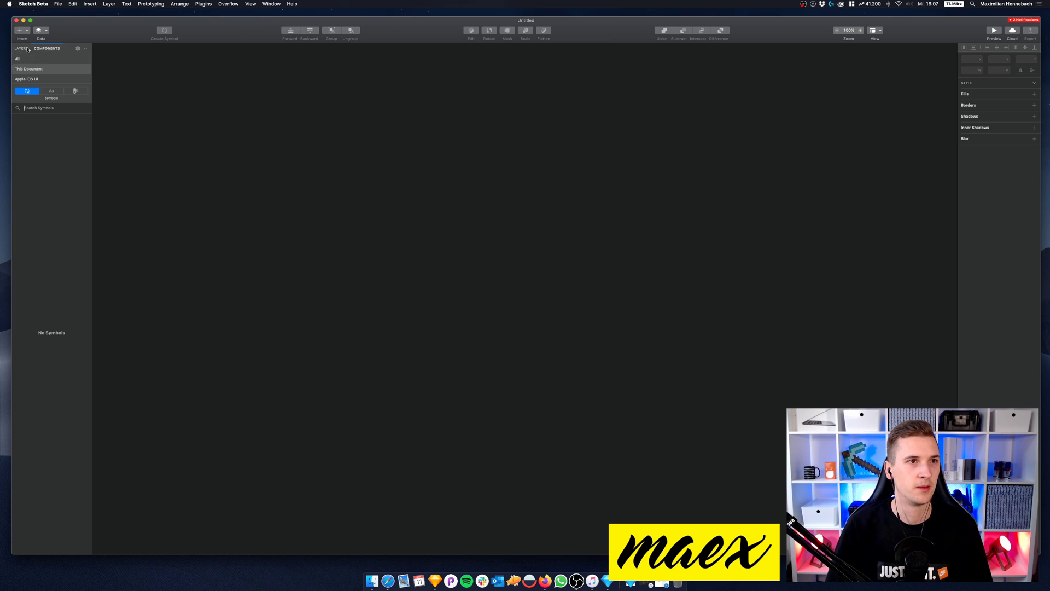
left_click(44, 81)
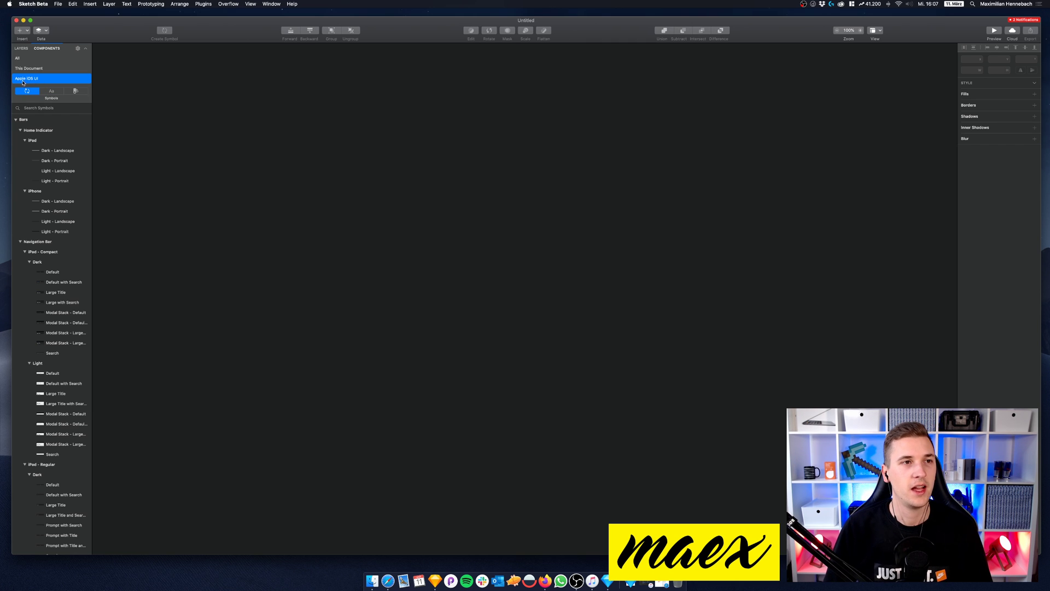
left_click_drag(23, 82, 27, 115)
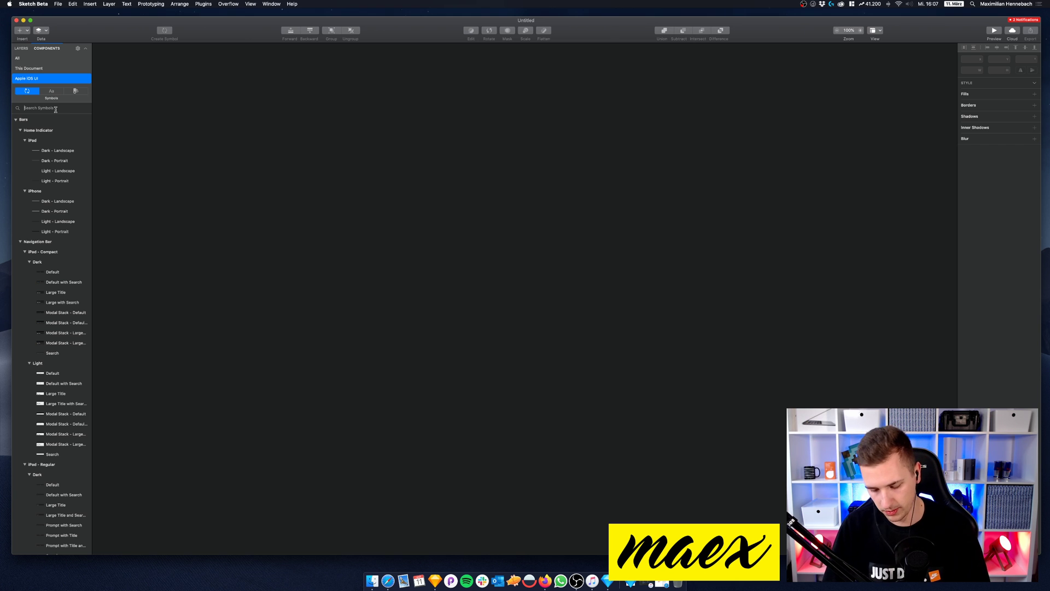
Step: Search the Apple iOS UI symbols for "status bar", examine the highlighted matches, clear the search and return to the layer list
type("status bar")
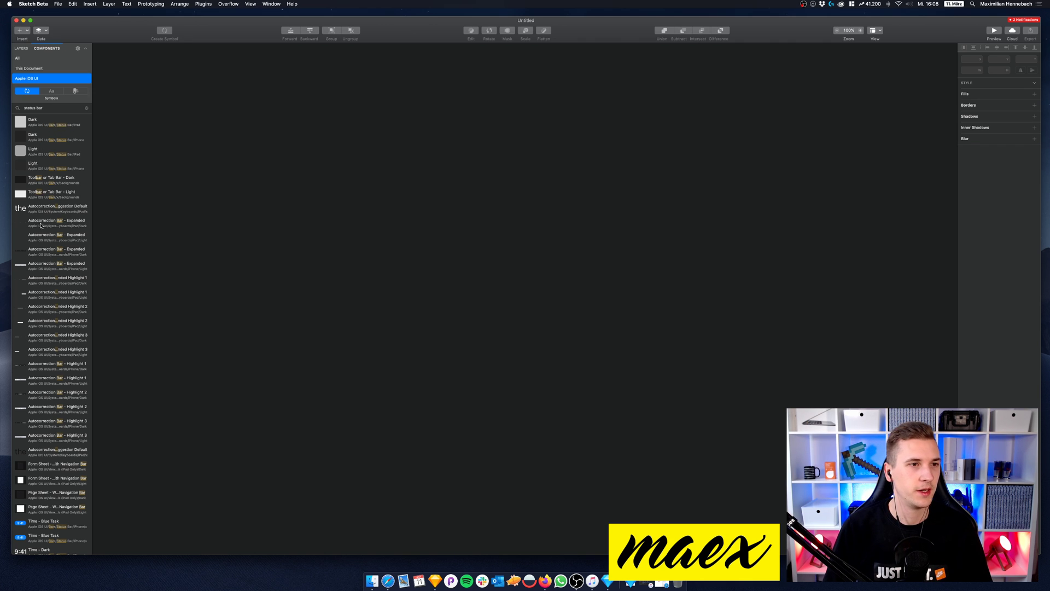
scroll(41, 225, "down", 10)
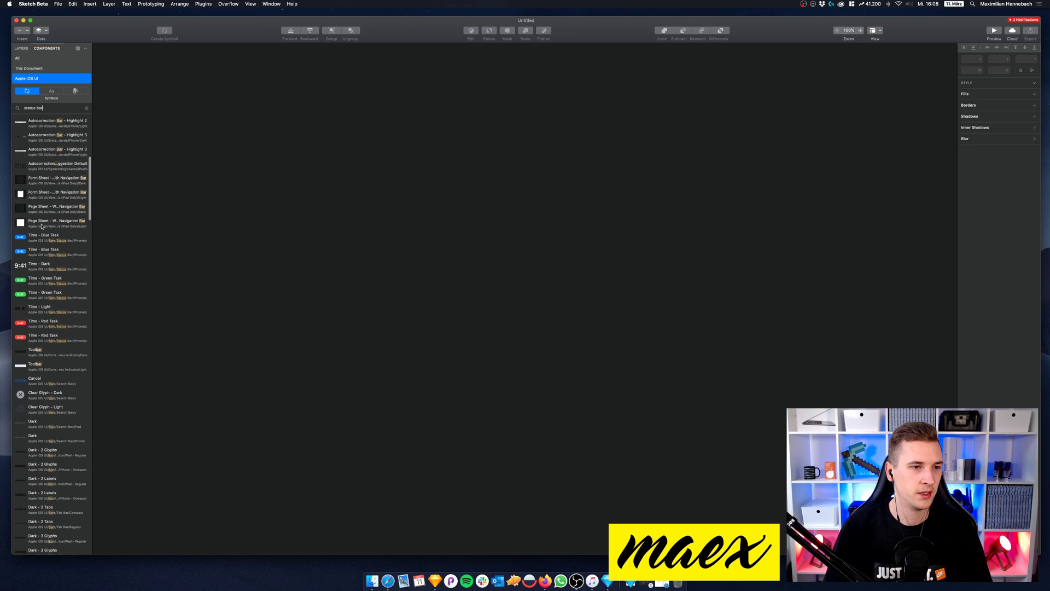
scroll(43, 240, "up", 5)
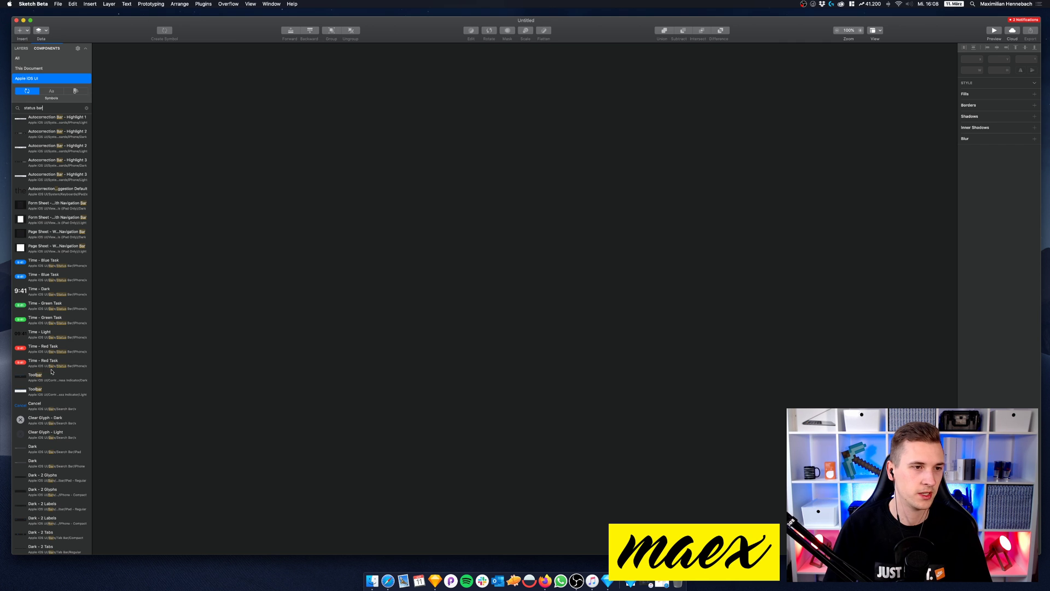
scroll(53, 363, "up", 10)
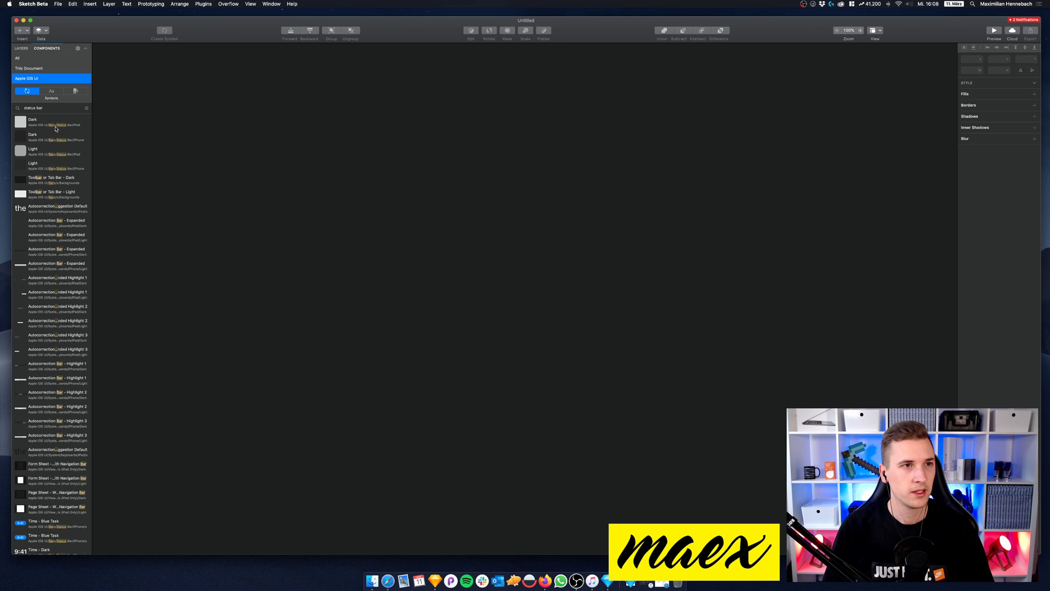
left_click(86, 108)
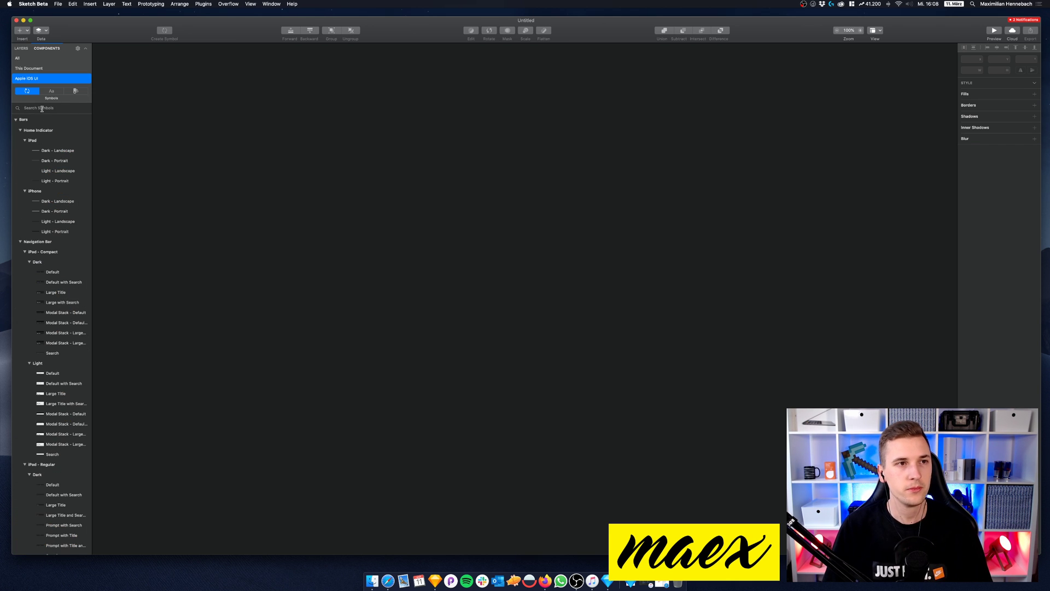
left_click(22, 50)
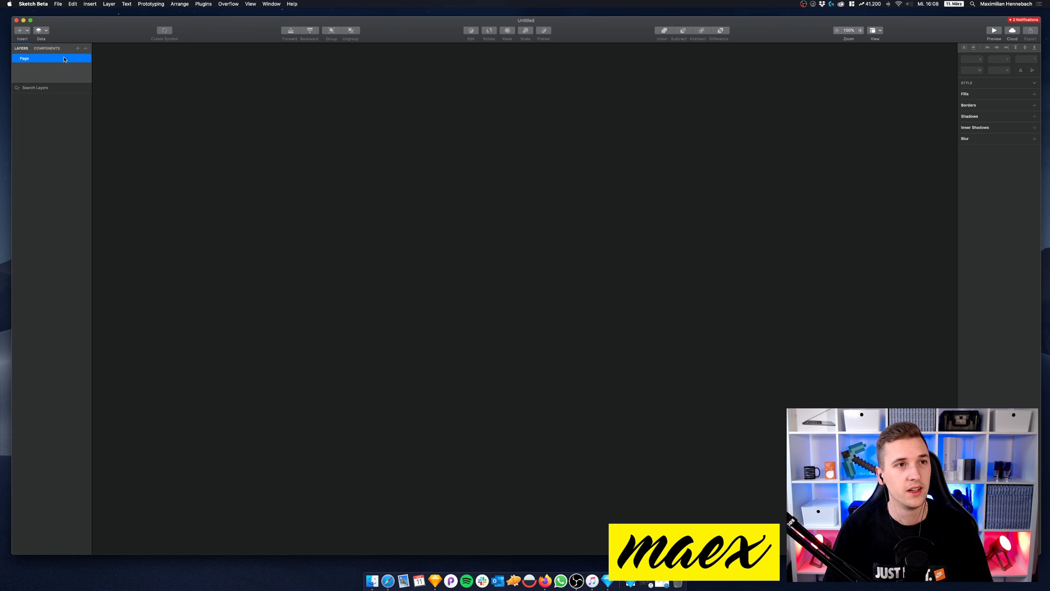
Step: Switch to Safari to review the Tints entry in the Sketch 64 release notes, and minimize the browser again
left_click(387, 581)
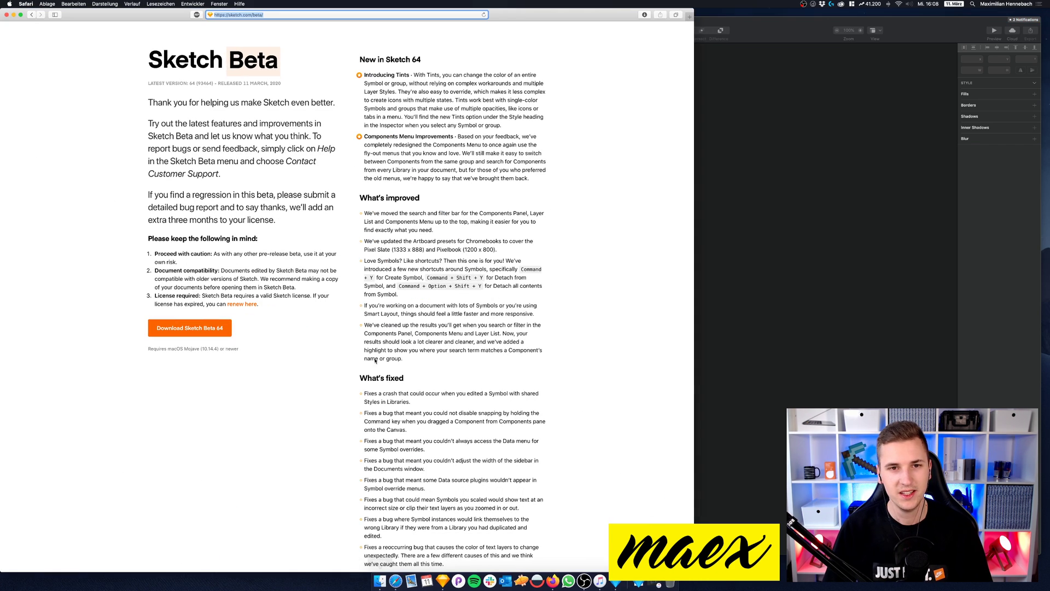
left_click(380, 124)
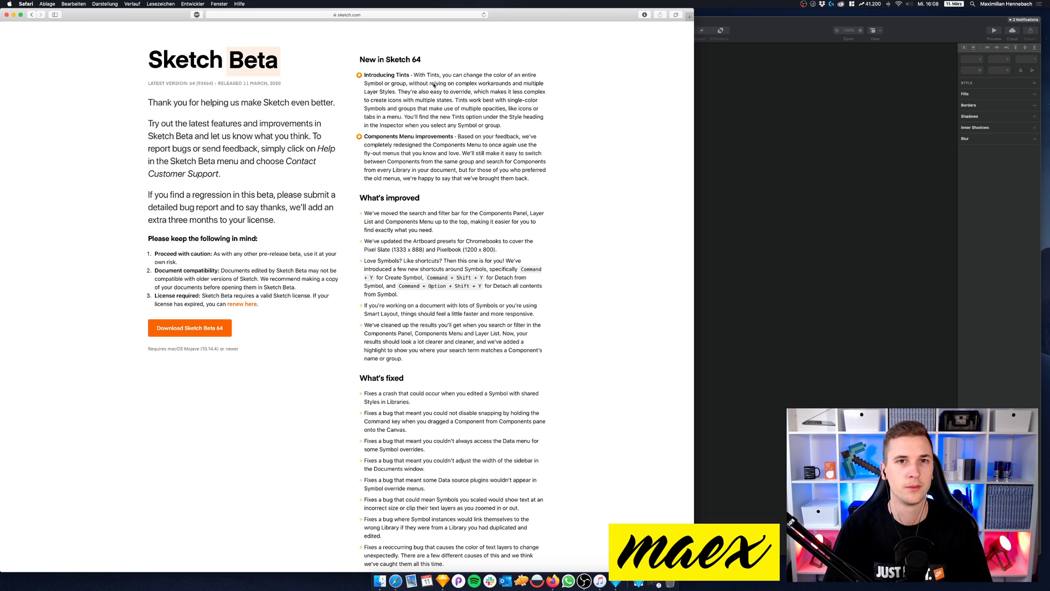
left_click(13, 15)
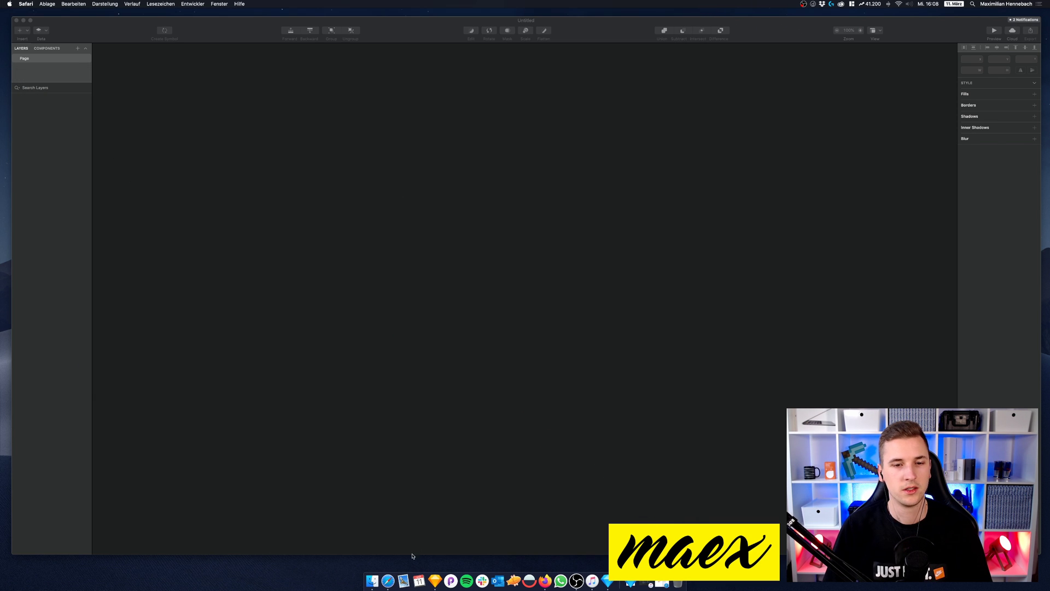
left_click(388, 581)
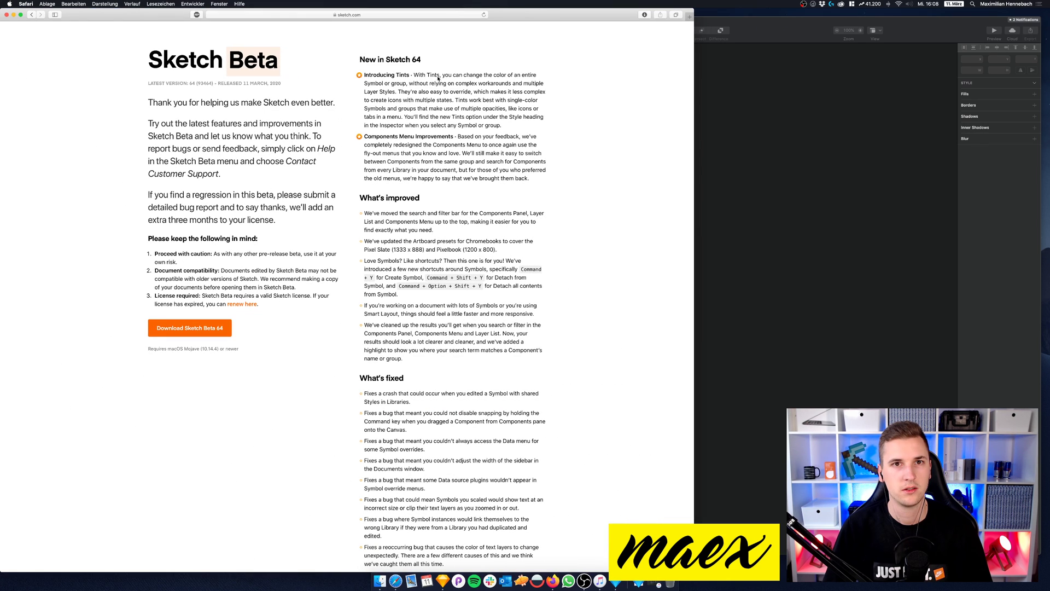
left_click(13, 15)
Step: Add an iPhone 11 artboard and draw a rectangle about 355 × 96 near its lower edge
key("a")
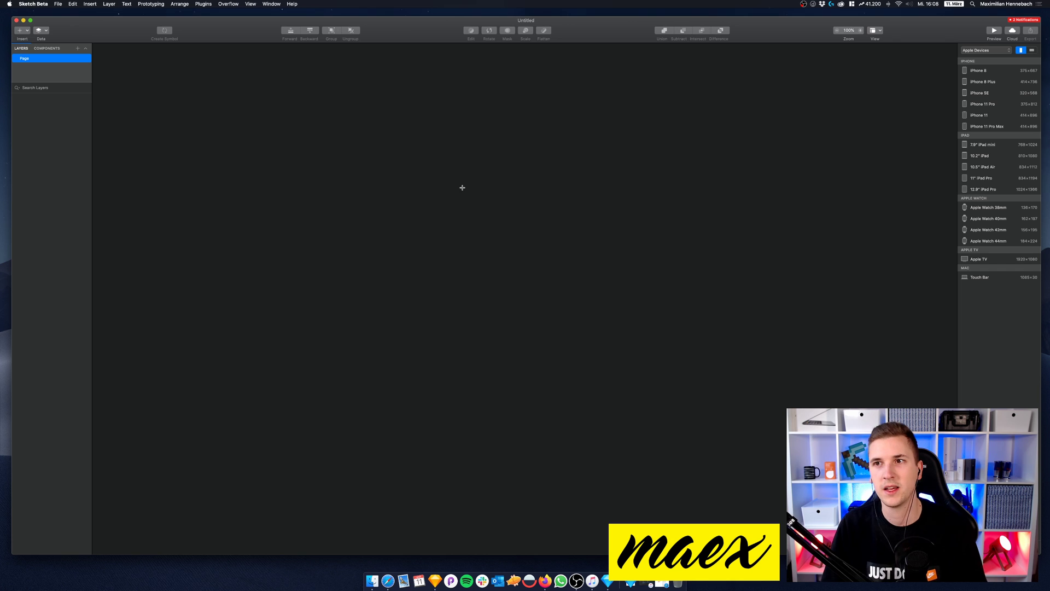
left_click(985, 115)
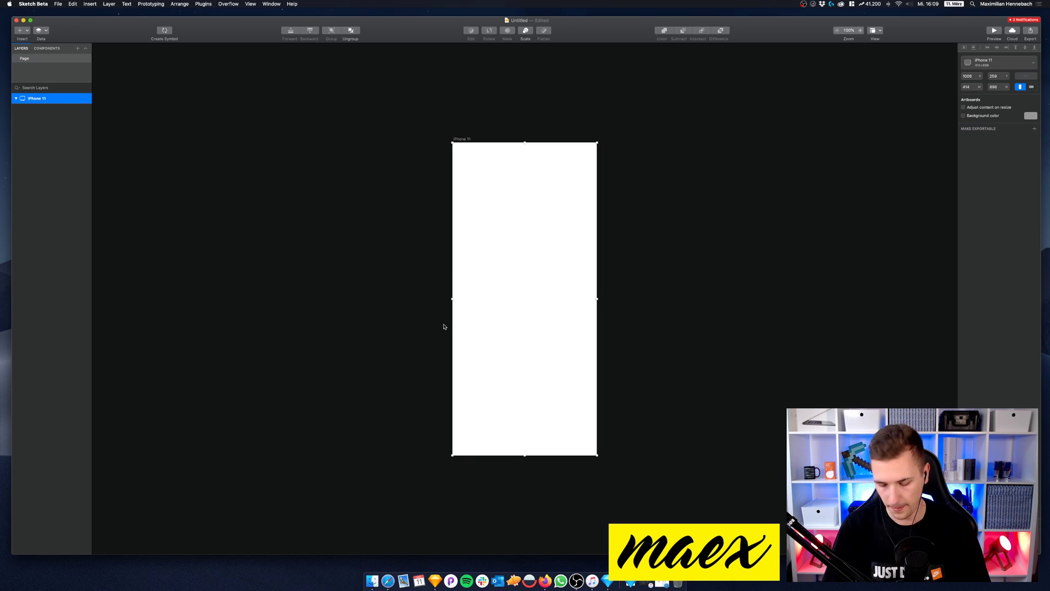
key("r")
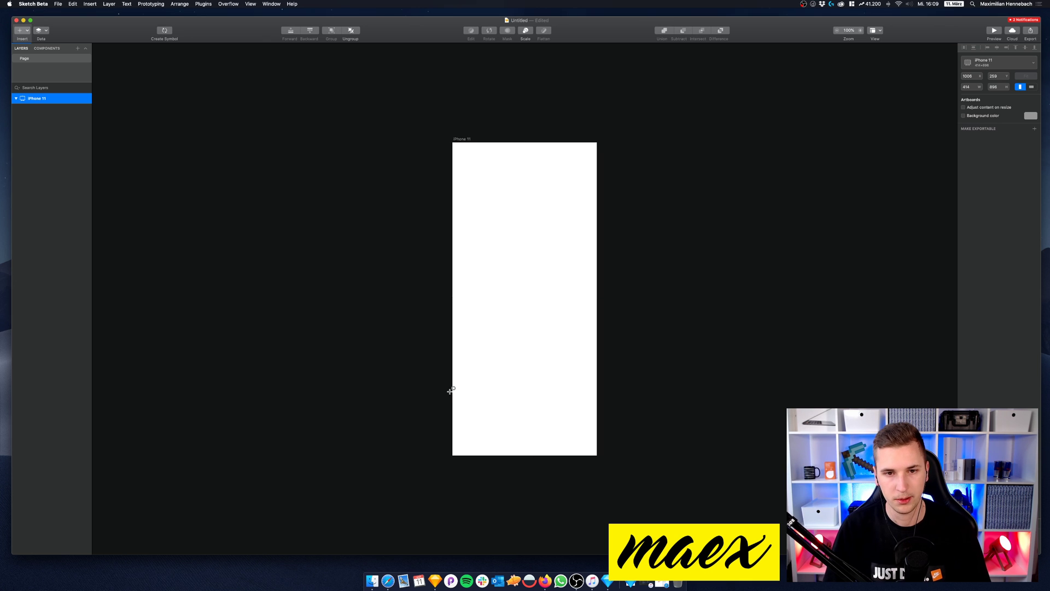
left_click_drag(465, 407, 589, 441)
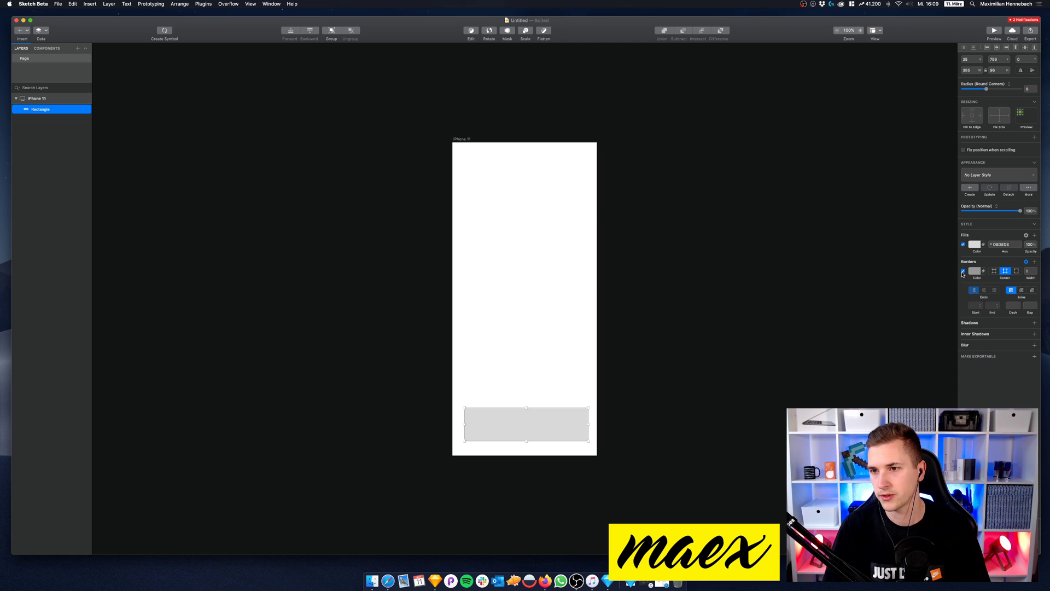
Step: Give the rectangle a light blue fill without a border, and reduce its height to about 81
left_click(975, 244)
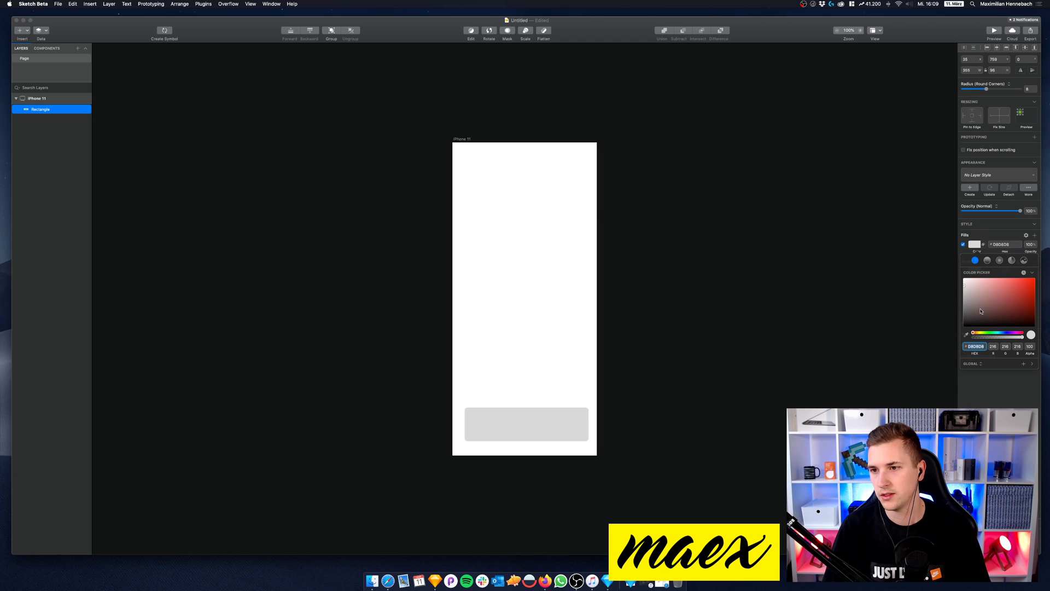
left_click(1002, 332)
left_click(1026, 279)
left_click_drag(1028, 268, 1014, 271)
left_click(691, 373)
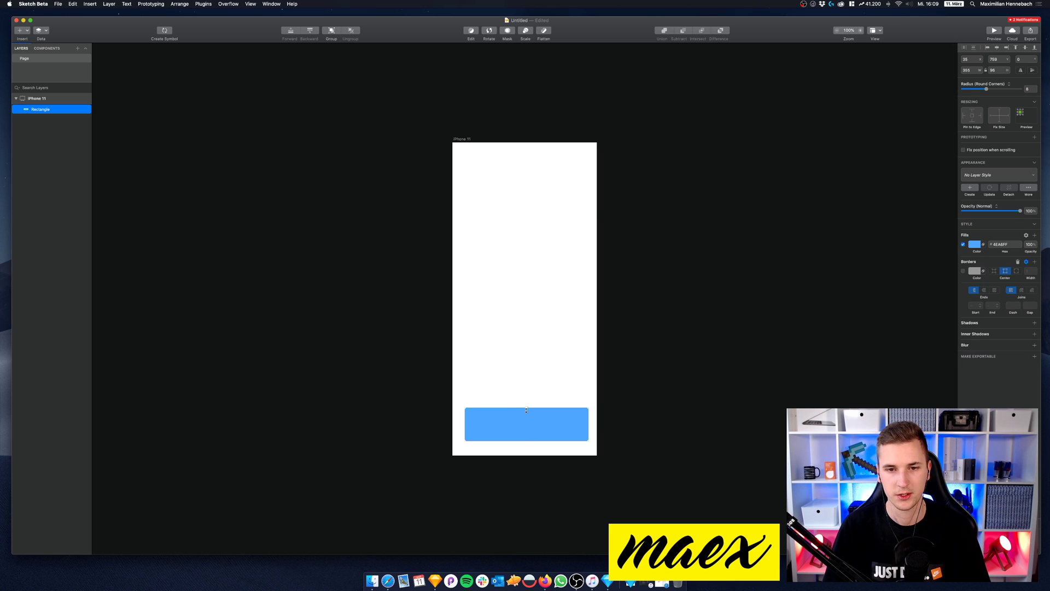
left_click_drag(526, 408, 526, 413)
Step: Place a text layer reading "Button" on the blue rectangle and format it in white at size 30
left_click(503, 436)
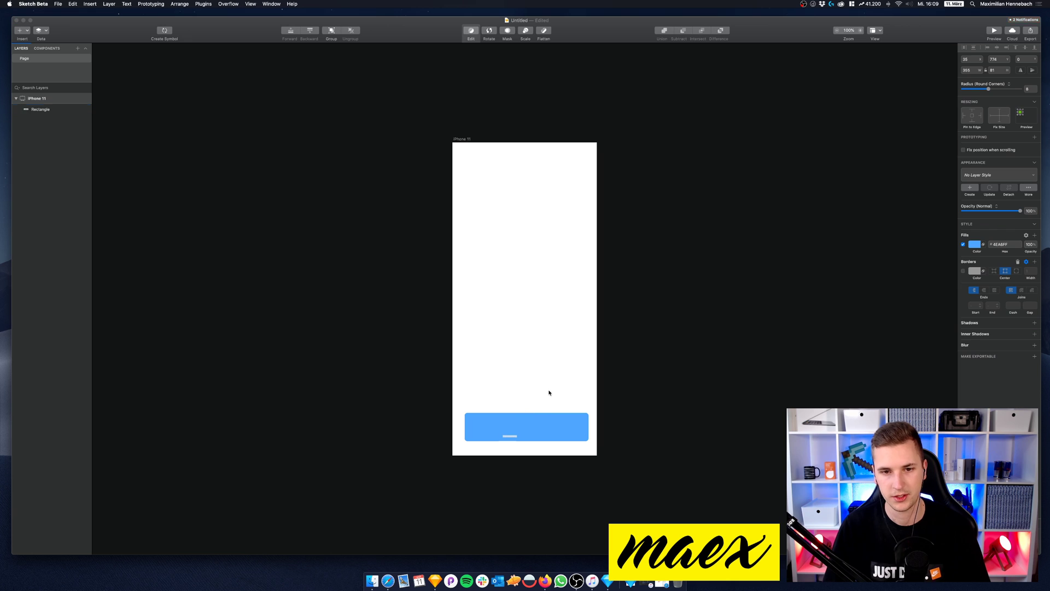
key("BackSpace")
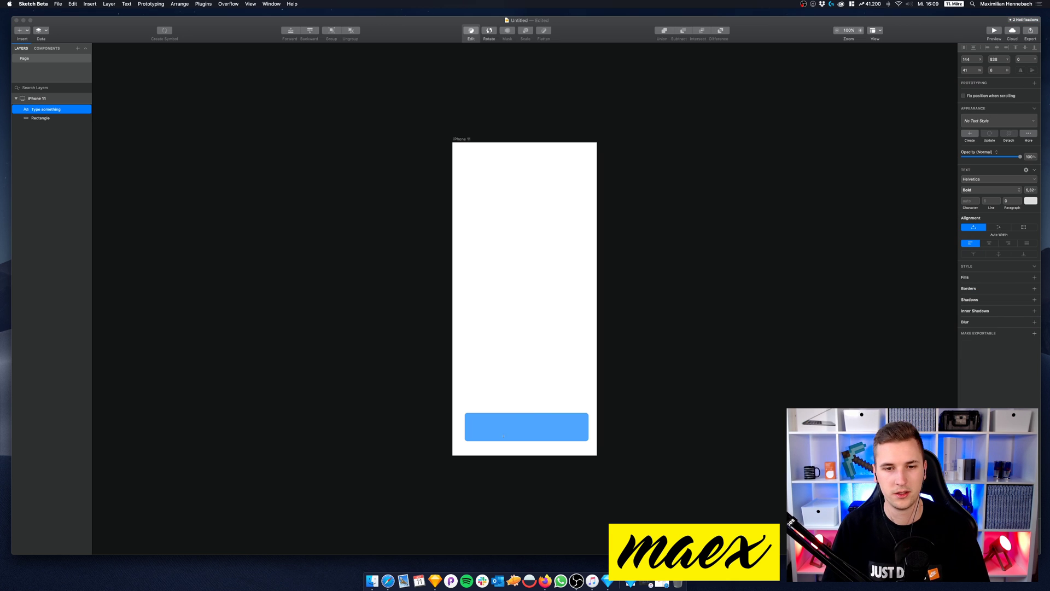
key("Escape")
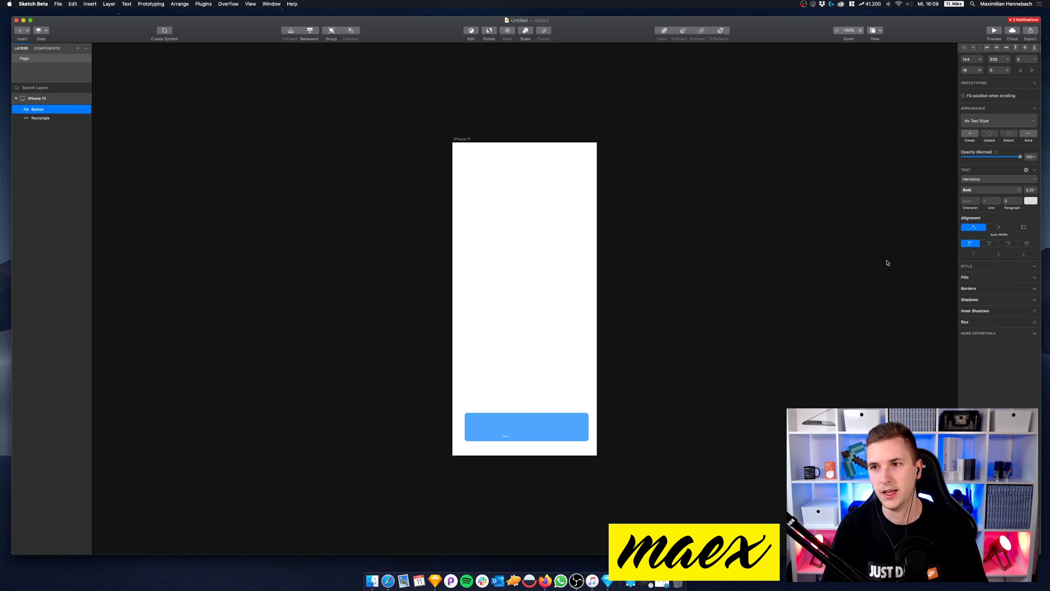
left_click(1027, 189)
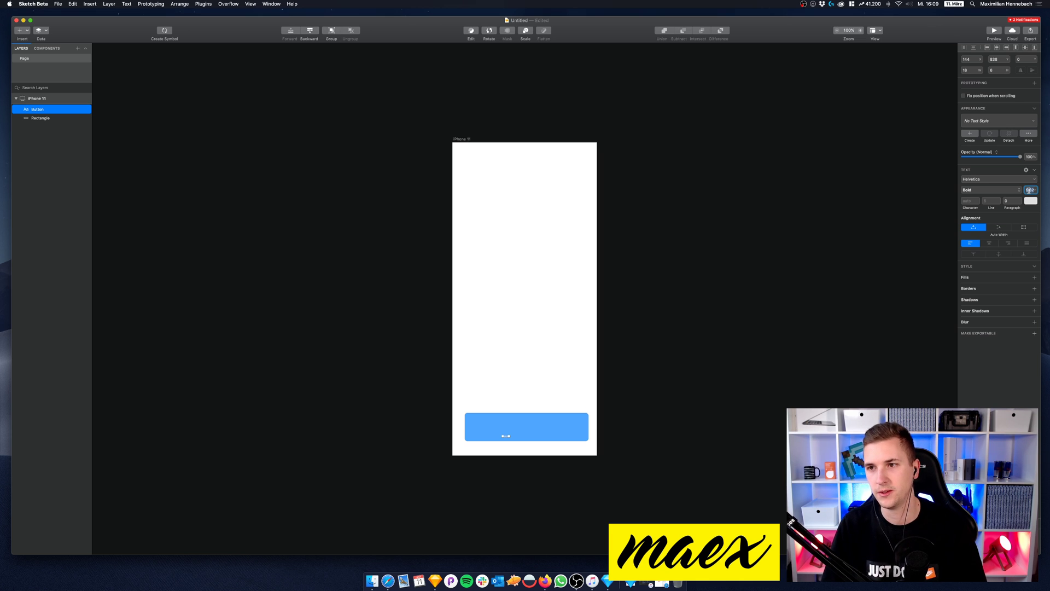
type("30")
key("Return")
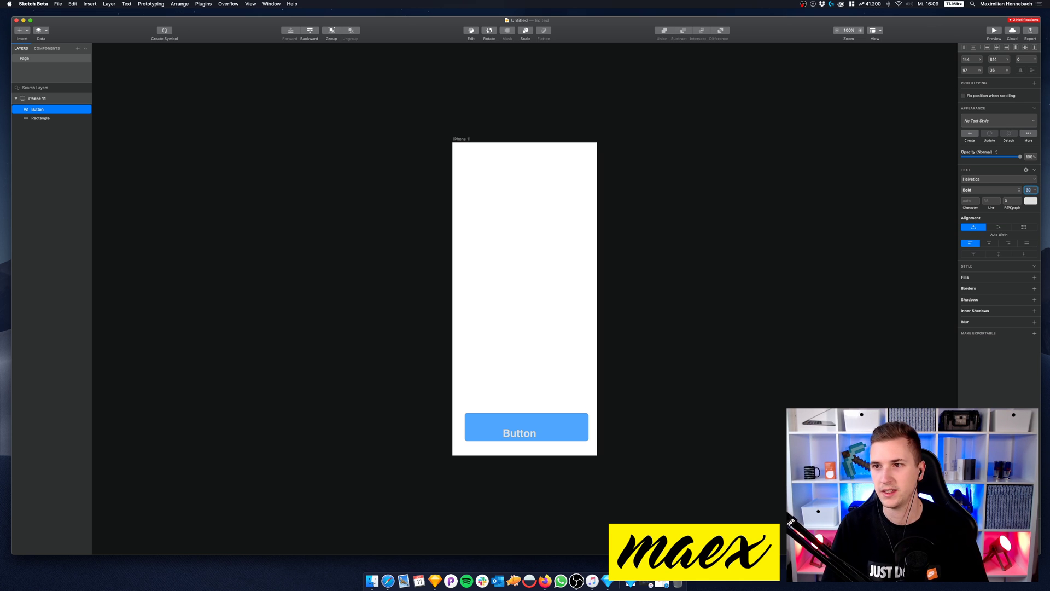
left_click(1029, 201)
key("XF86AudioRaiseVolume")
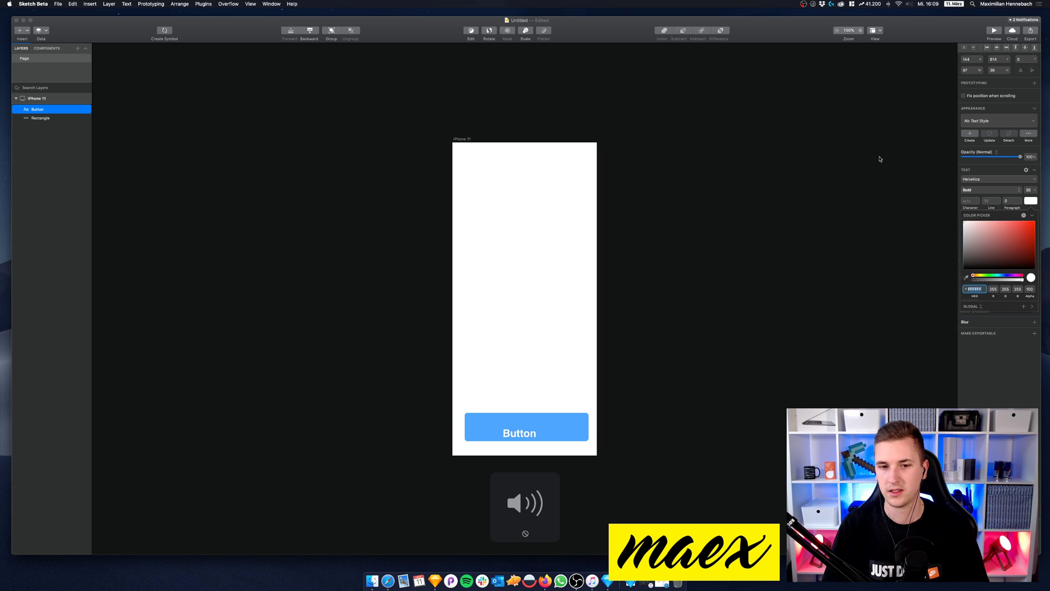
key("Escape")
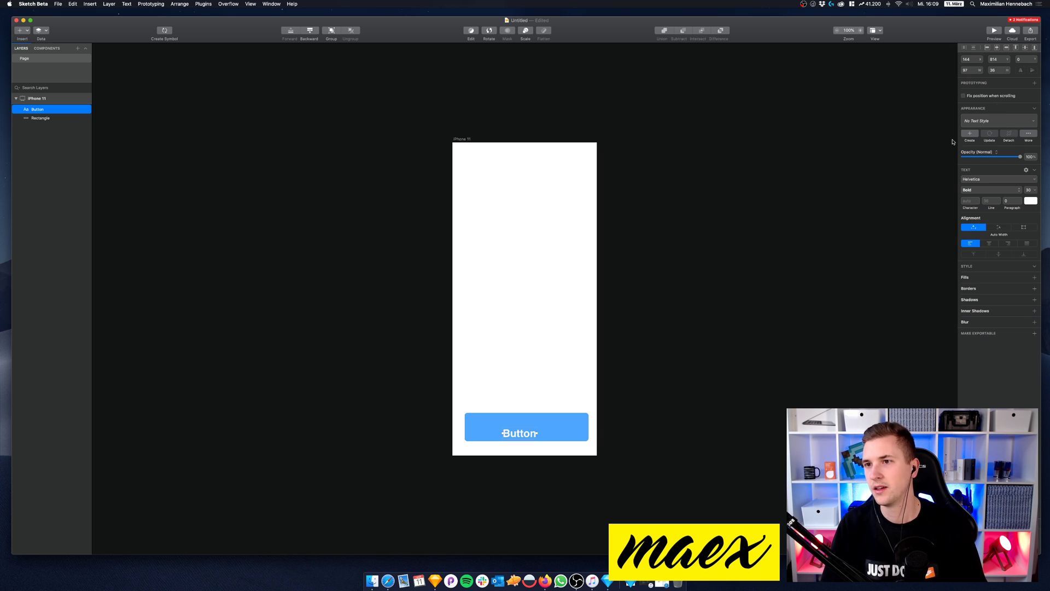
Step: Center the "Button" text horizontally and vertically on the blue rectangle
left_click(563, 425, "shift")
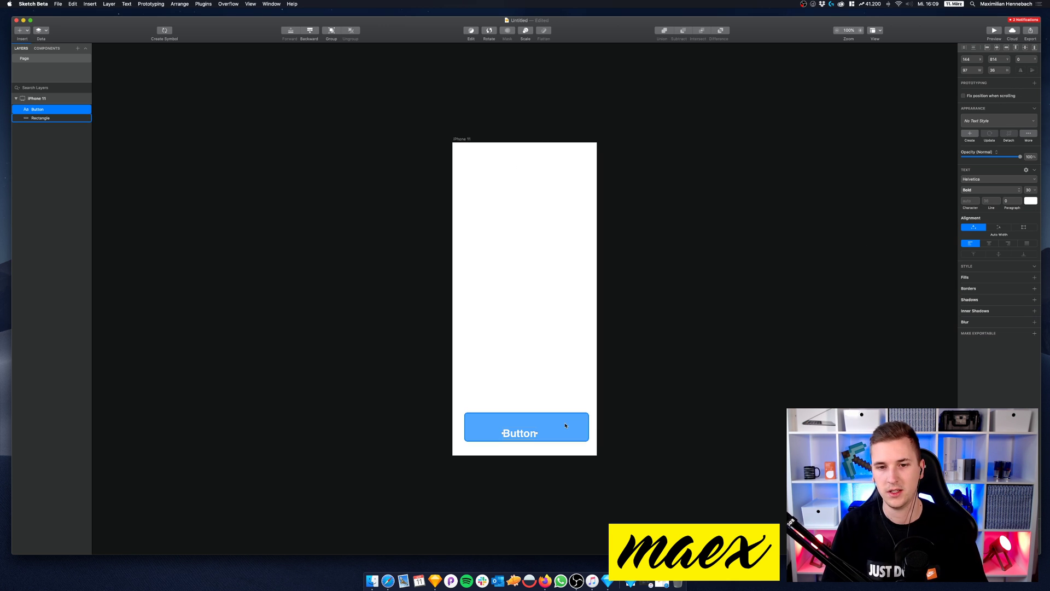
left_click(997, 47)
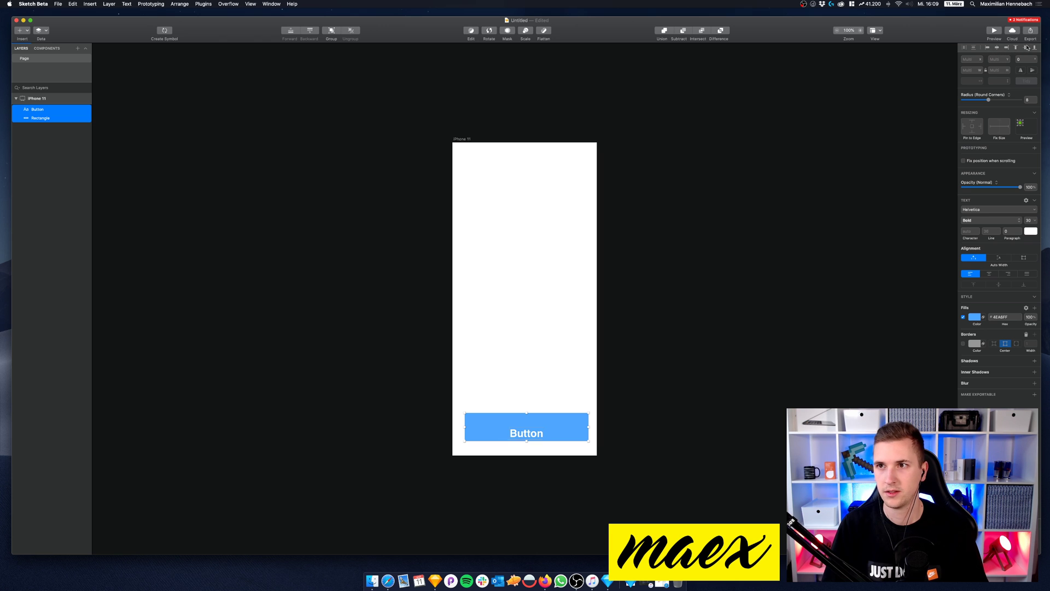
left_click(1025, 47)
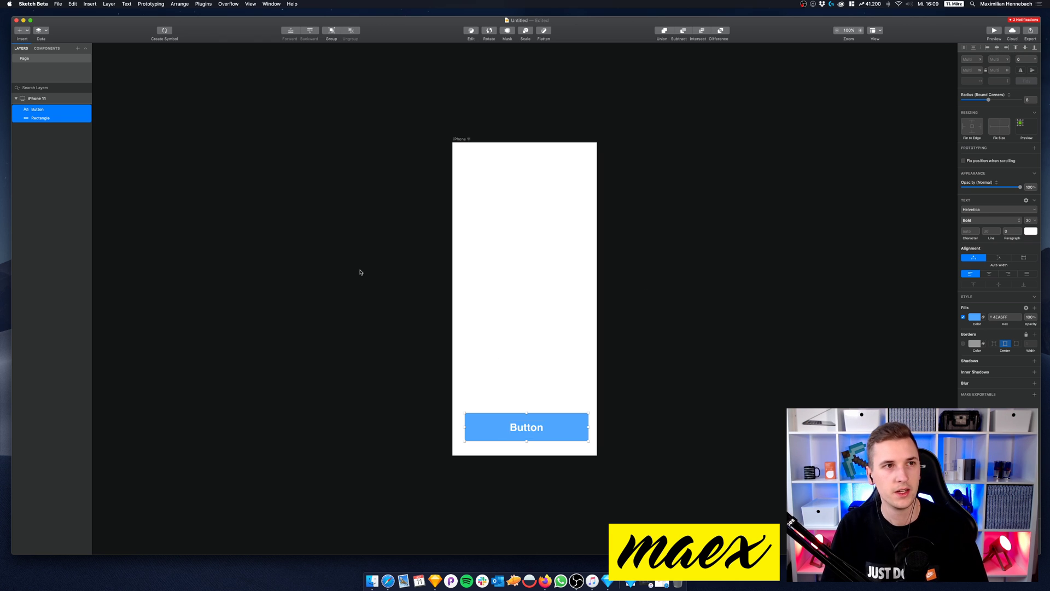
Step: Group the text and rectangle layers and name the group "btn"
key("super+g")
key("super+r")
type("btn")
key("Return")
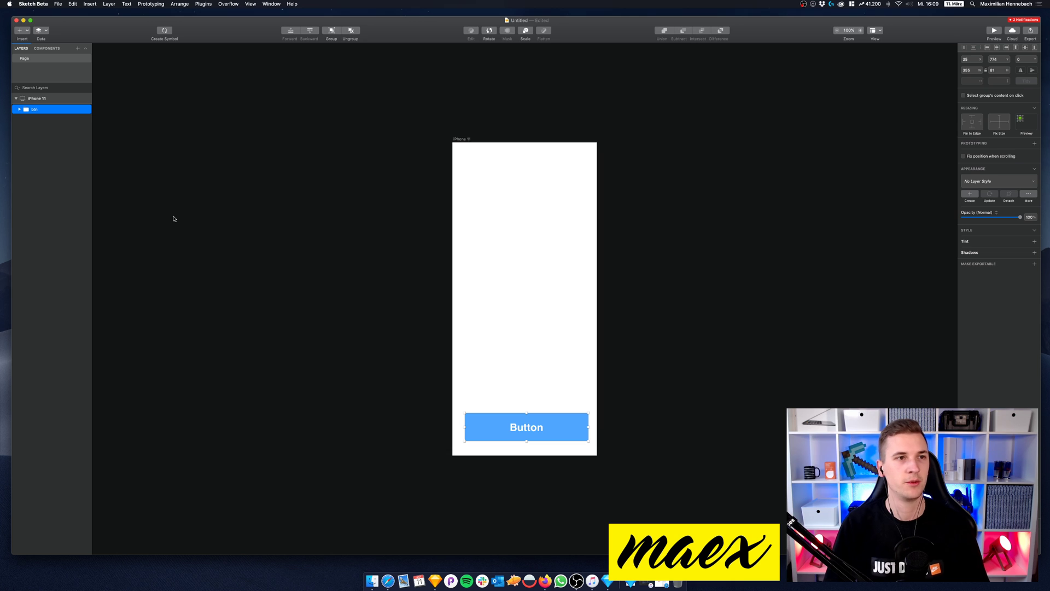
Step: Rename the rectangle layer inside the btn group as "background" and collapse the group
left_click(19, 109)
left_click(38, 117)
left_click(33, 127)
key("super+r")
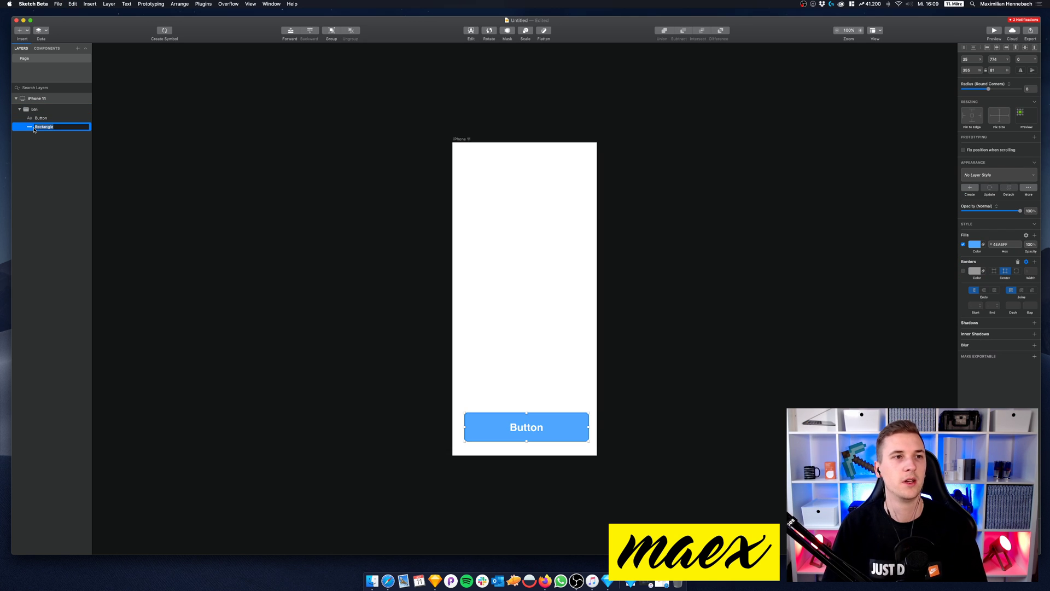
type("background")
key("Return")
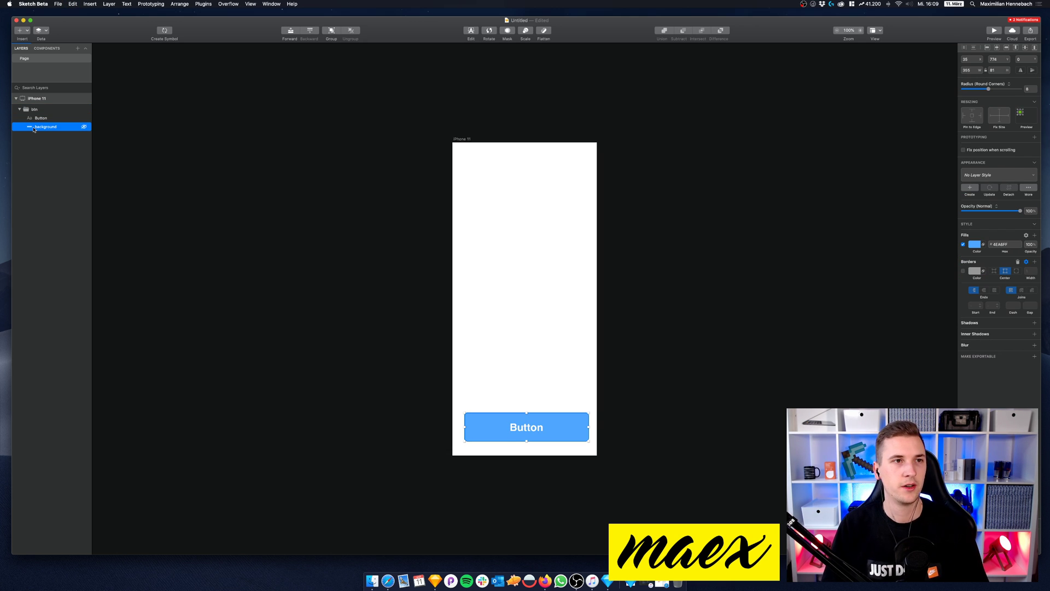
left_click(32, 109)
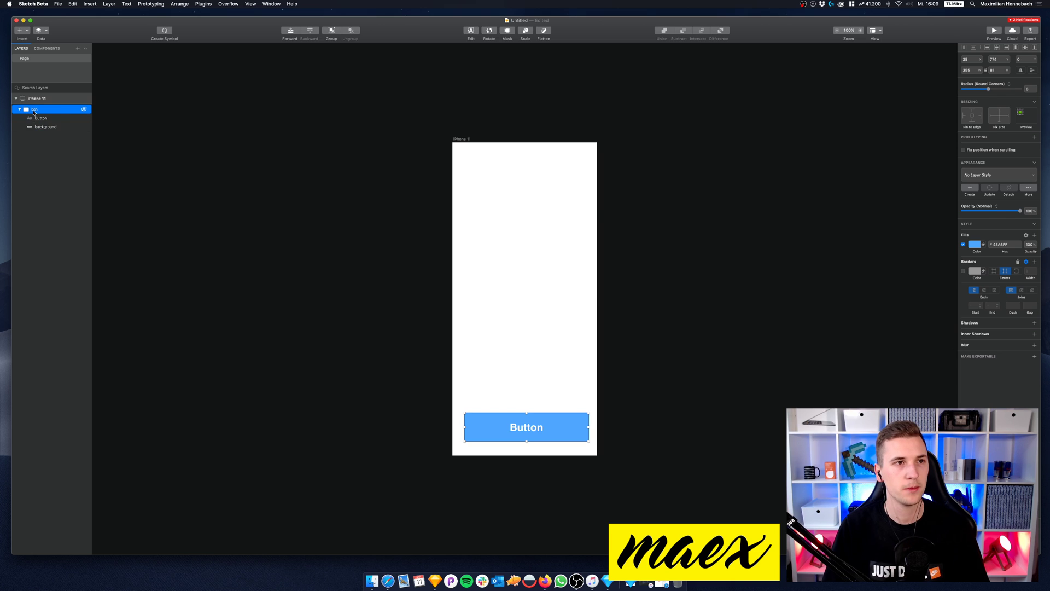
left_click(19, 109)
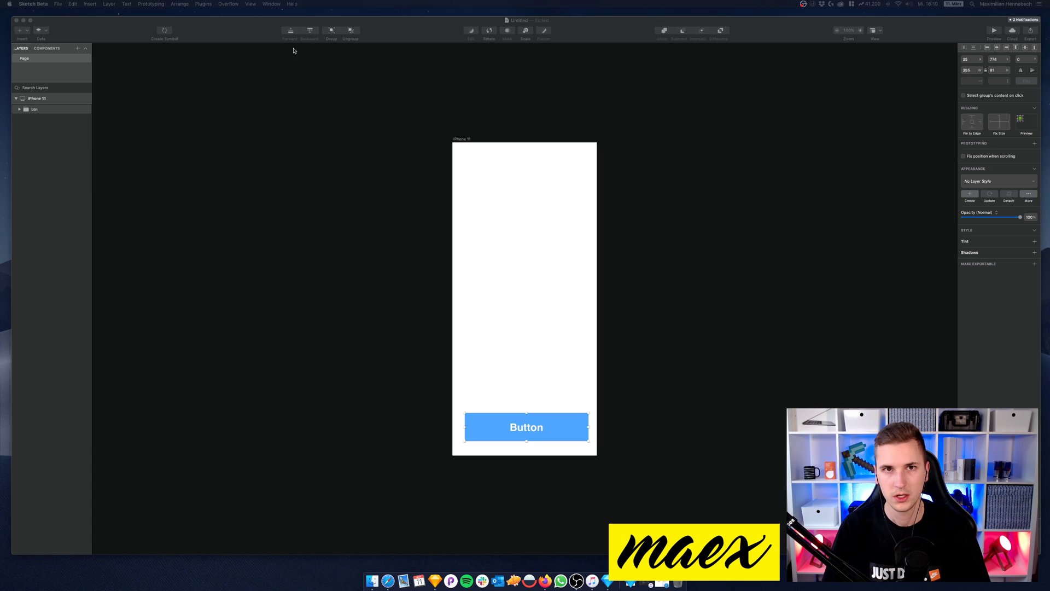
Step: Turn the btn group into a symbol named "btn" with no layout, sent to the Symbols page
left_click(615, 187)
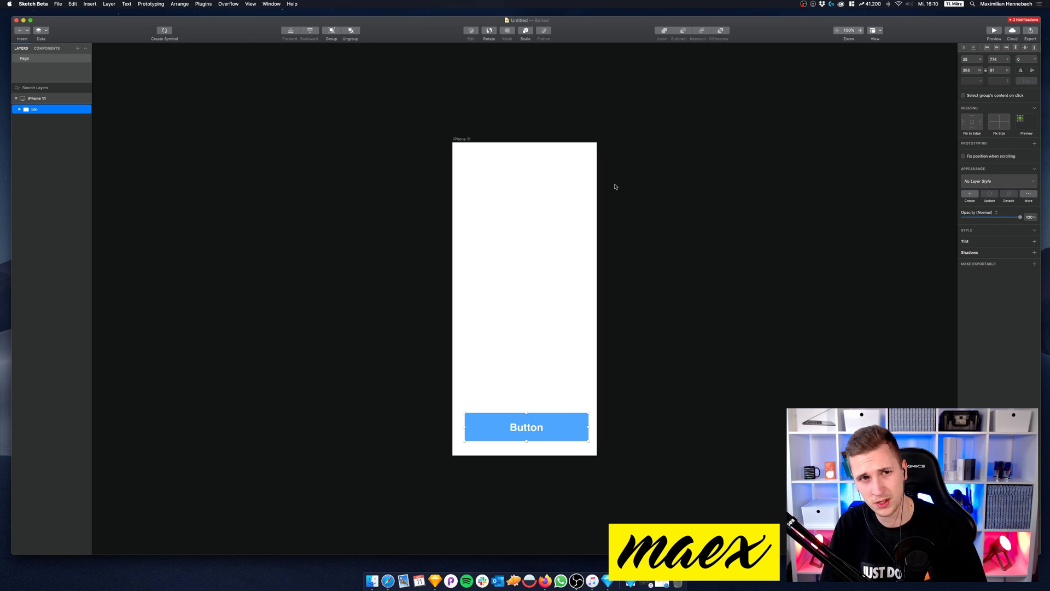
key("super+y")
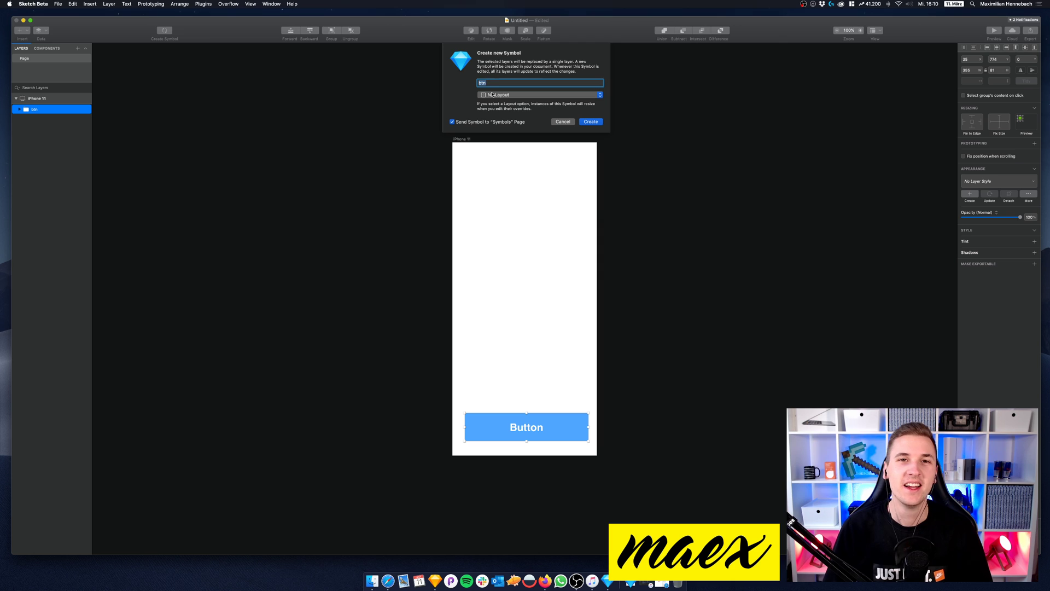
left_click(589, 123)
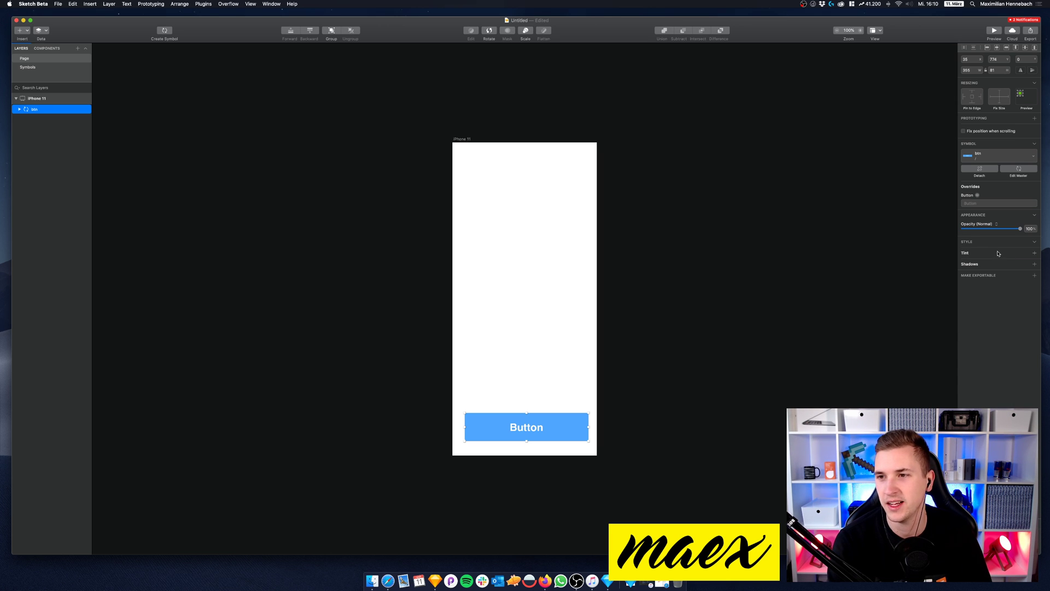
Step: Add a red tint (B83535) to the btn symbol instance
left_click(1034, 252)
left_click_drag(985, 308, 1015, 296)
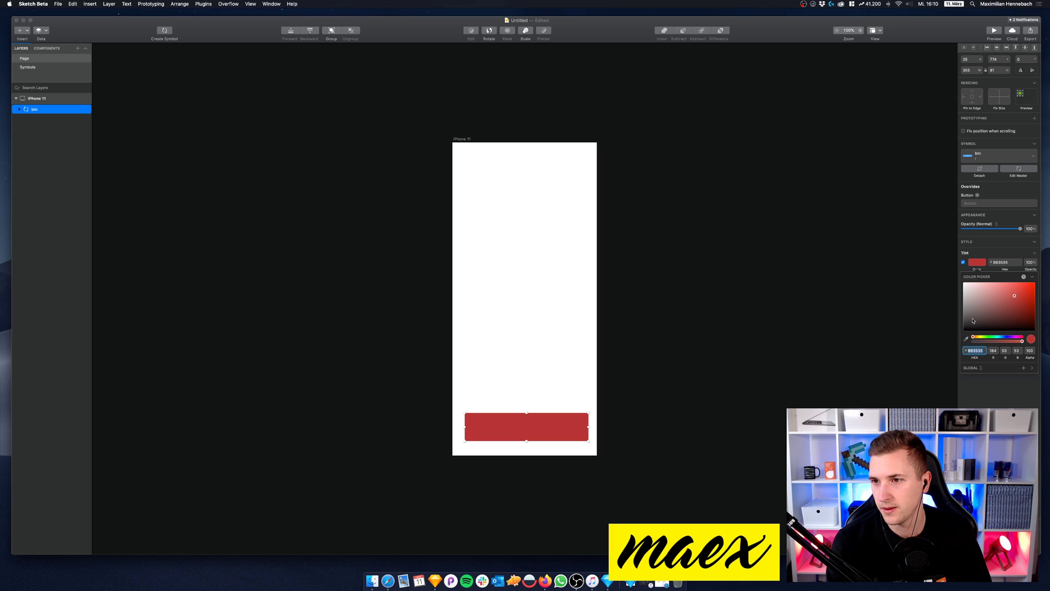
mouse_move(1031, 267)
left_mouse_down()
mouse_move(975, 270)
mouse_move(1048, 274)
left_mouse_up()
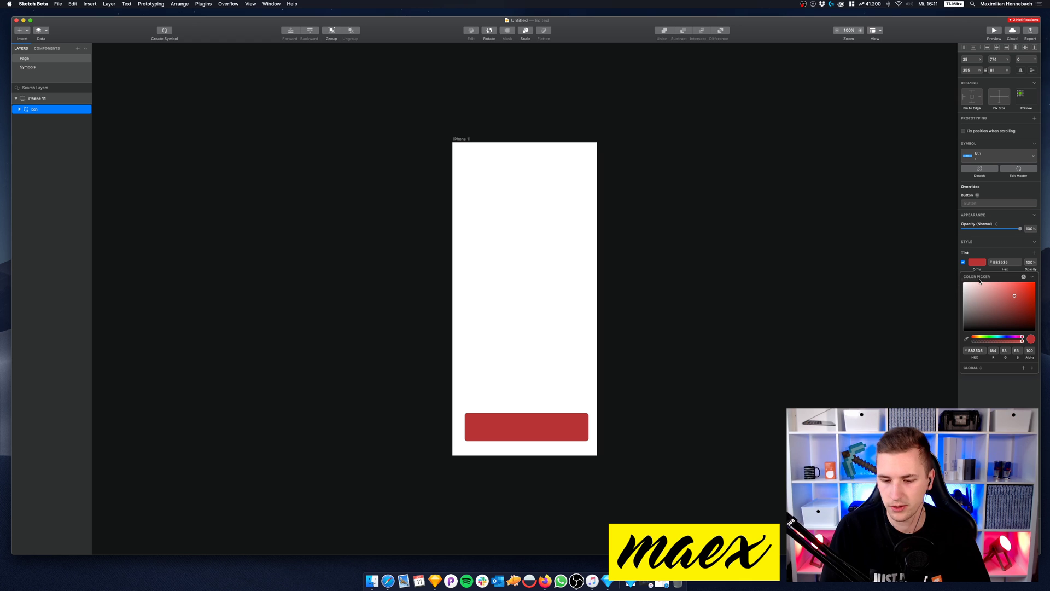
key("Escape")
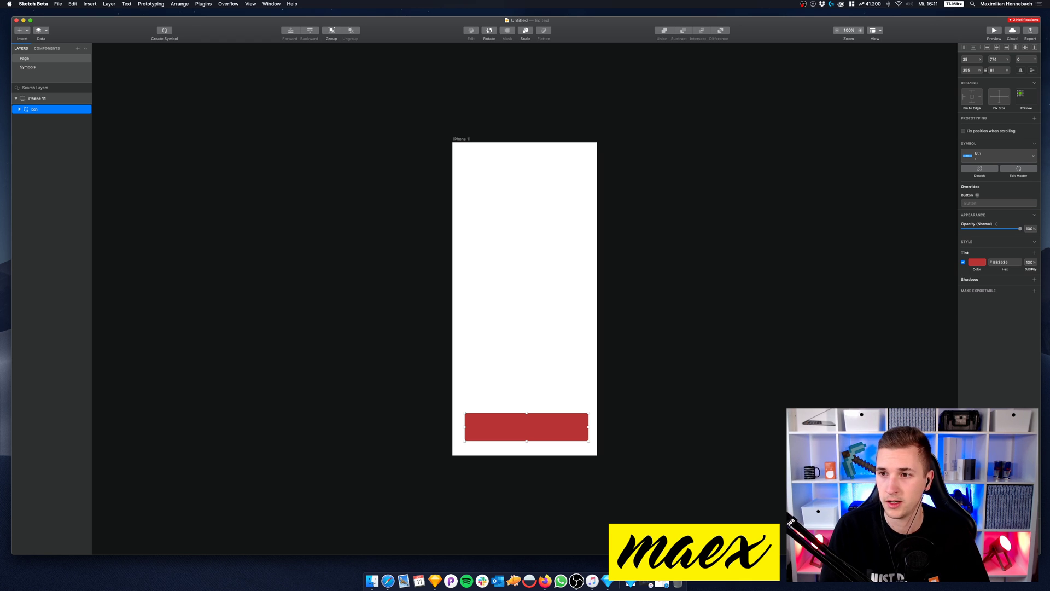
Step: Lower the tint's opacity to 32%, and undo the changes back to the plain btn group with its rectangle layer not yet renamed
left_click(978, 264)
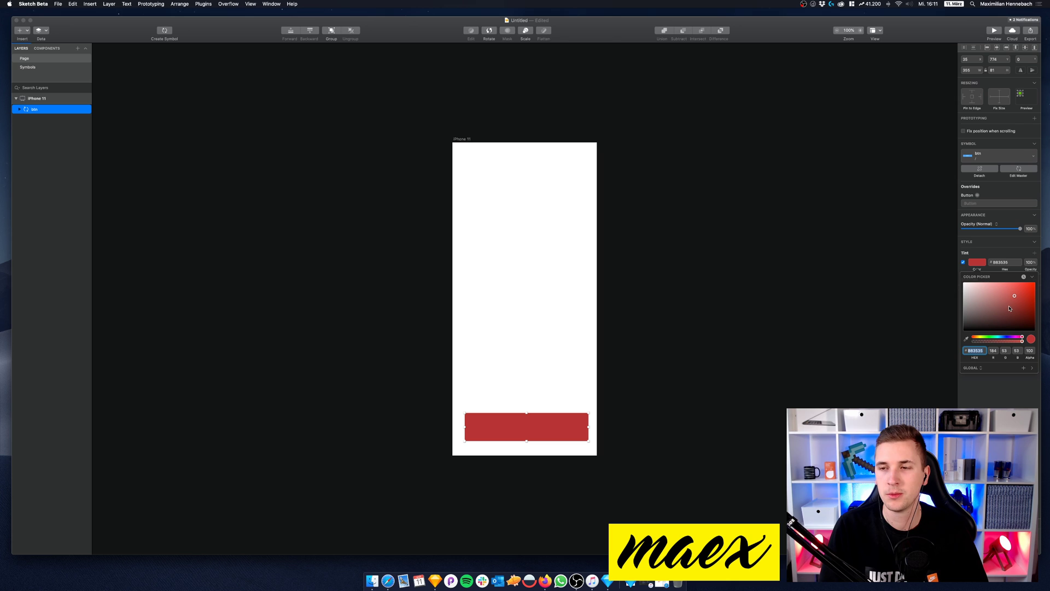
left_click_drag(1031, 269, 1026, 268)
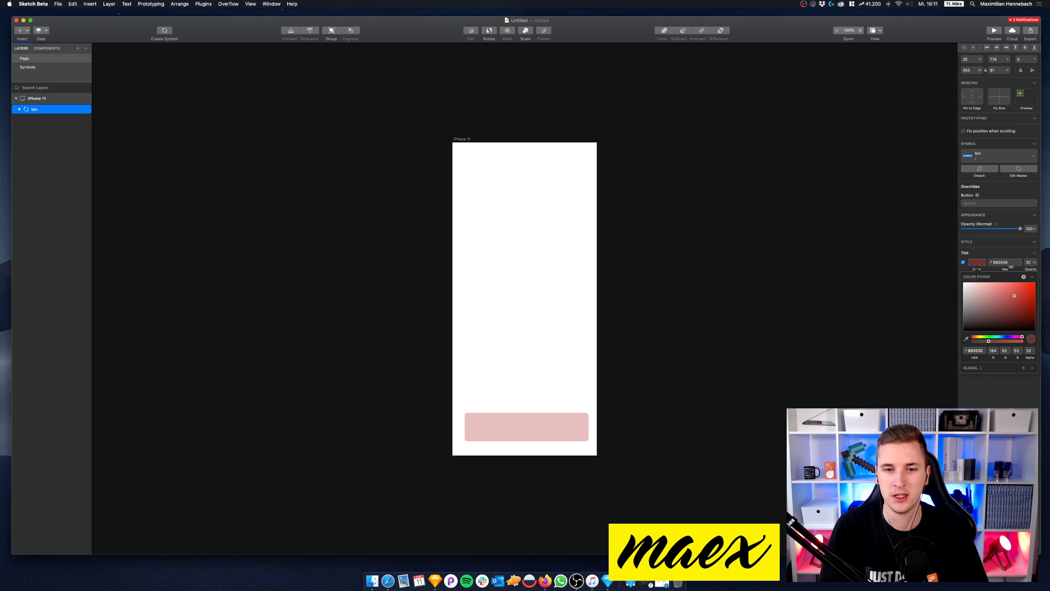
key("super+alt+b")
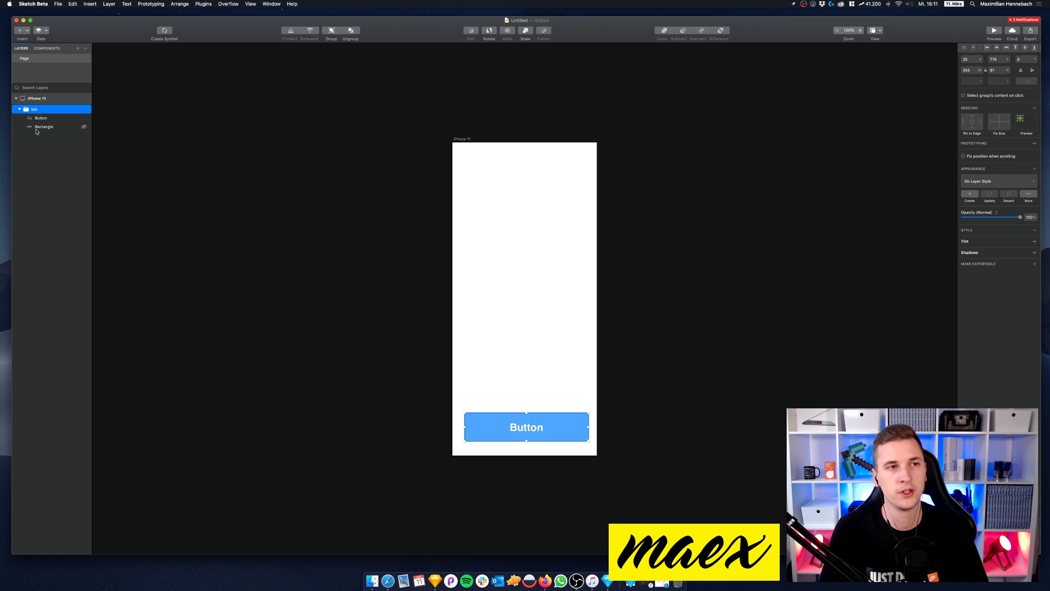
Step: Rename the rectangle layer in the btn group as "btn_background"
left_click(48, 126)
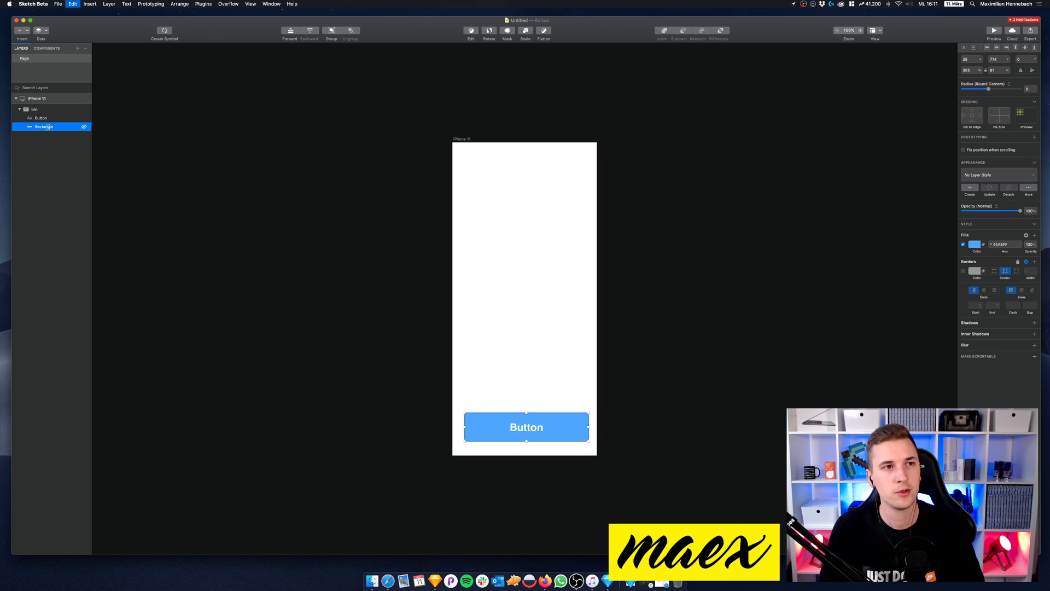
double_click(48, 127)
type("bg")
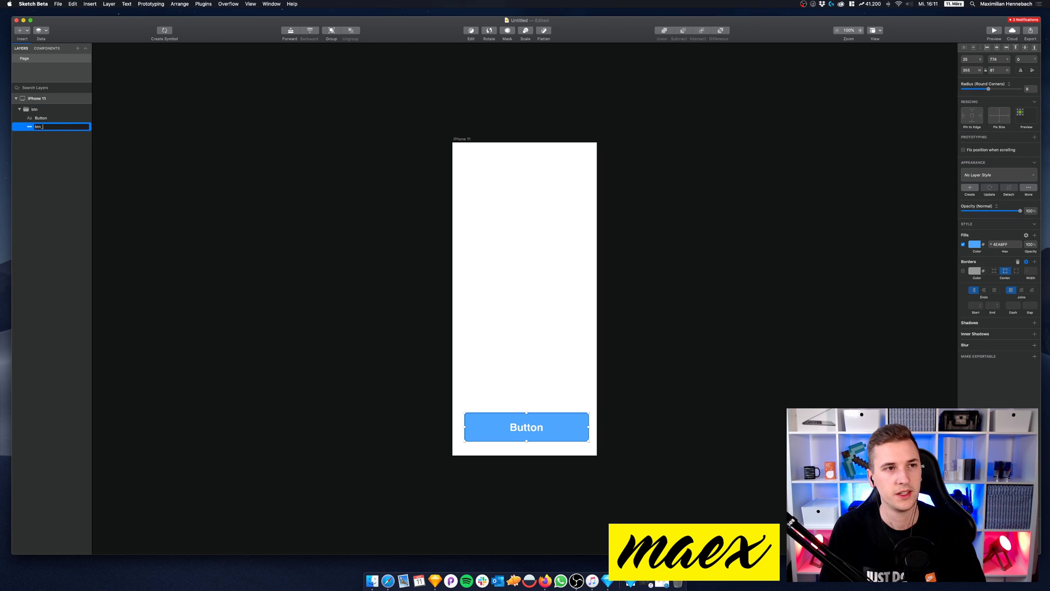
type("n_background")
key("Return")
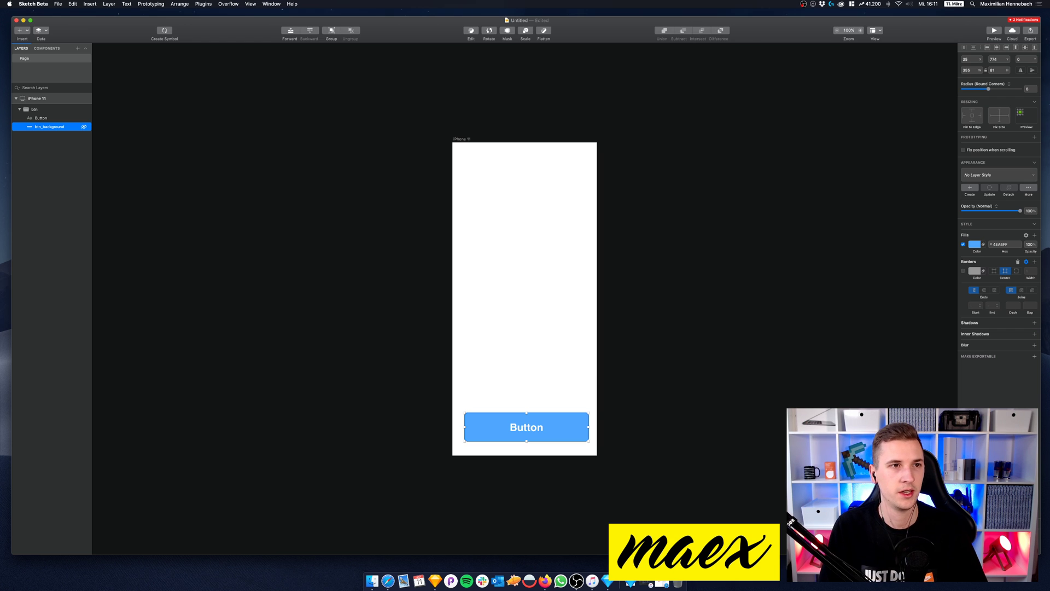
Step: Rename the text layer in the btn group as "btn_label"
left_click(46, 118)
double_click(46, 118)
type("btn_")
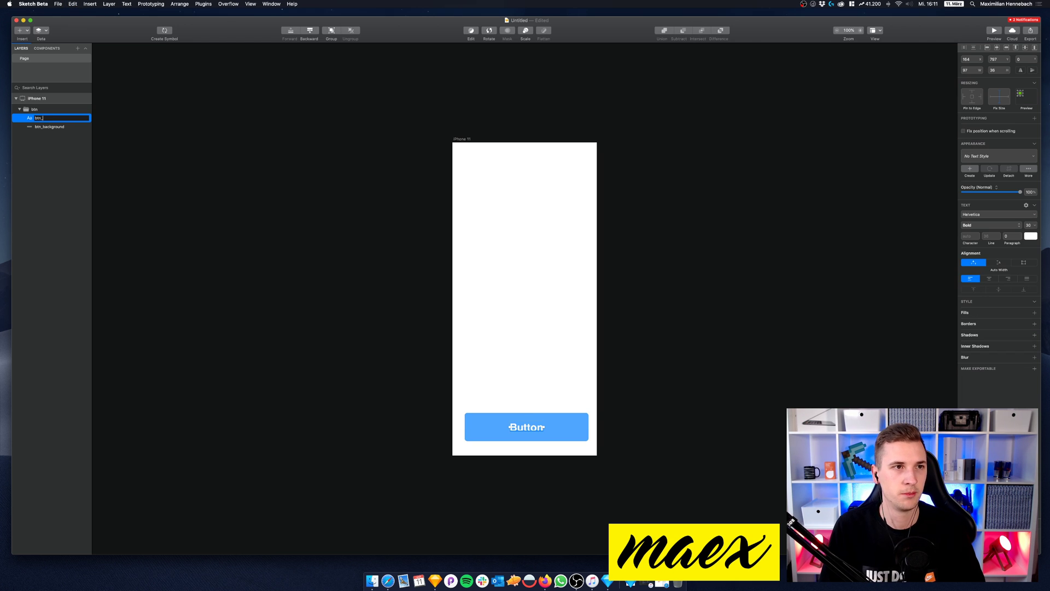
type("label")
key("Return")
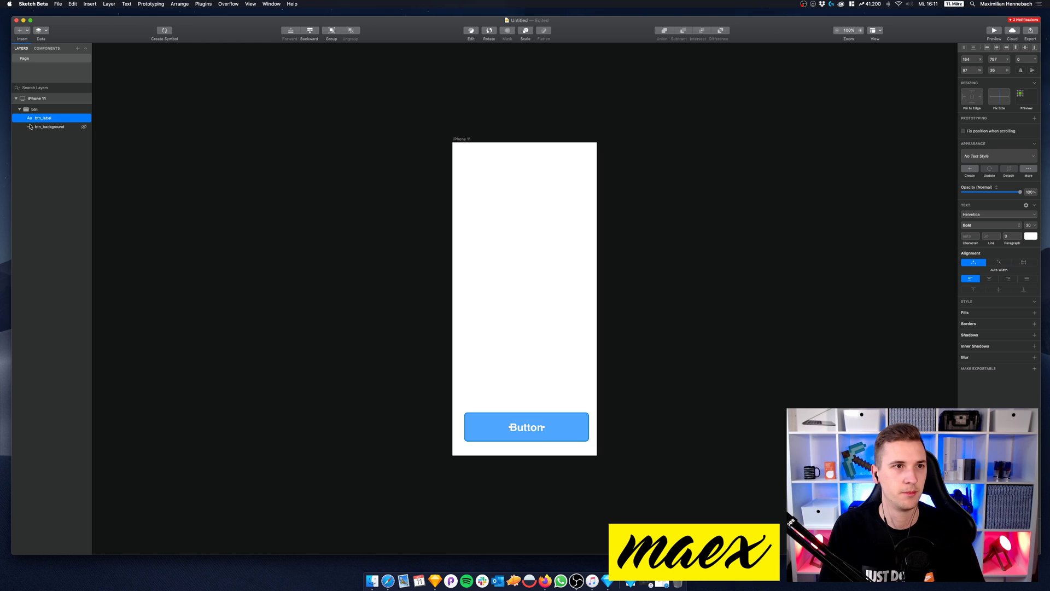
Step: Create separate symbols from the btn_background and btn_label layers, keeping their layer names as the symbol names
left_click(42, 126)
key("super+alt+y")
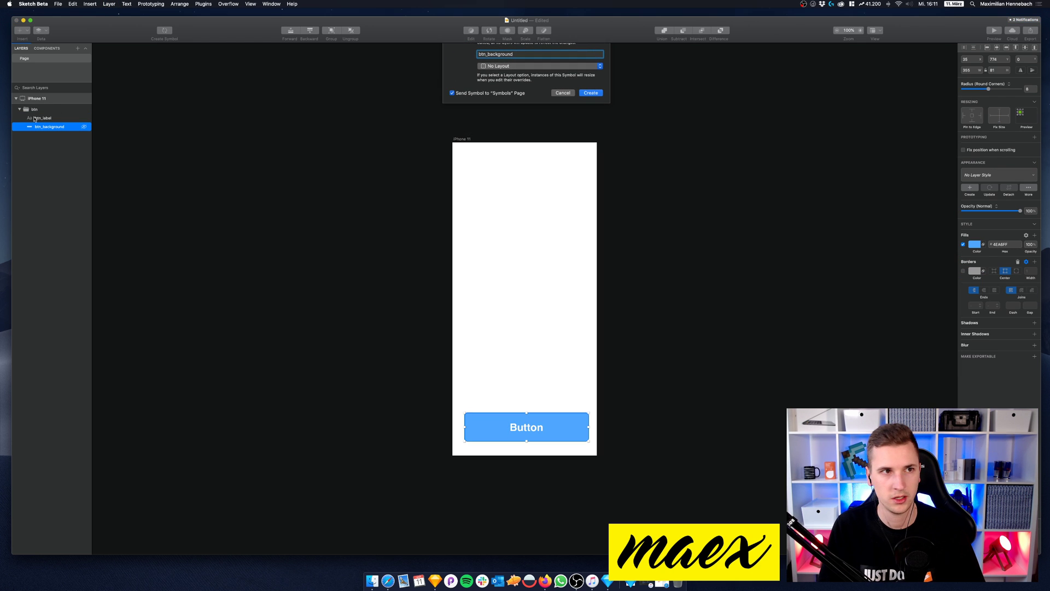
key("Return")
left_click(46, 119)
key("super+alt+y")
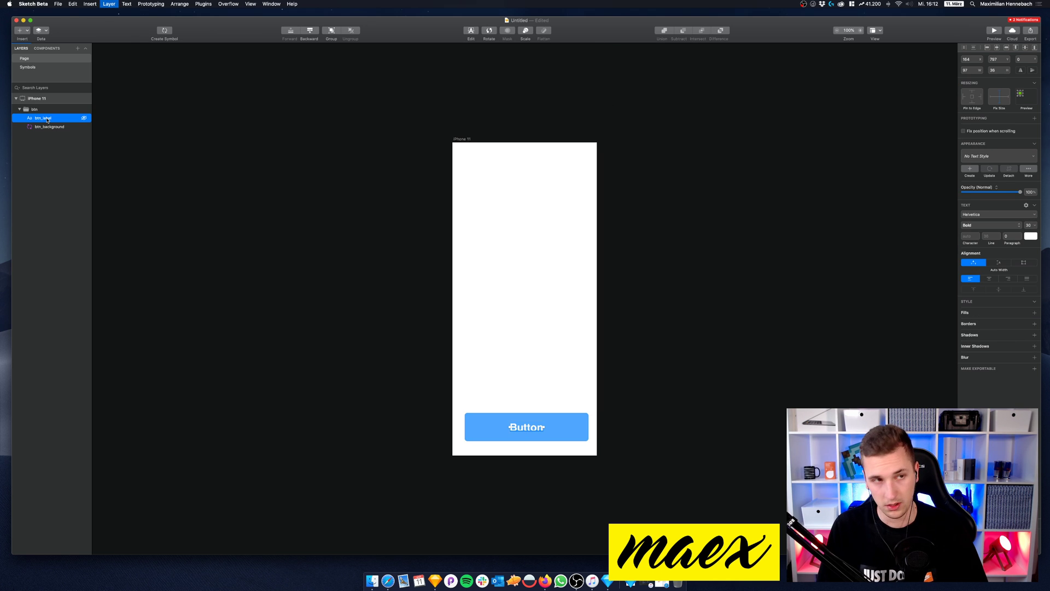
key("Return")
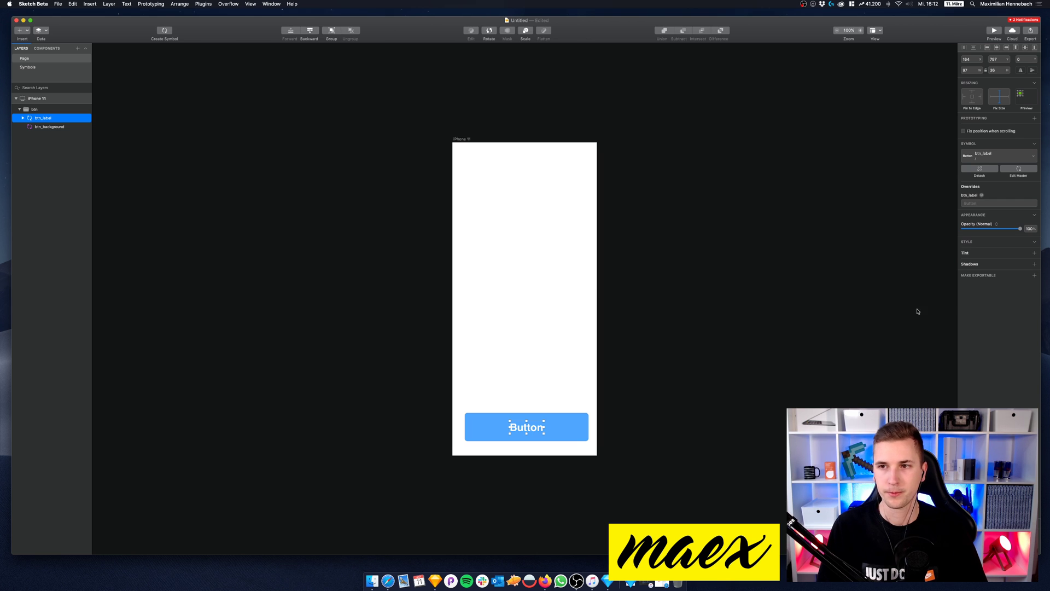
Step: Add a black tint (000000) to the btn_label symbol instance, switching it off and on to compare
left_click(971, 255)
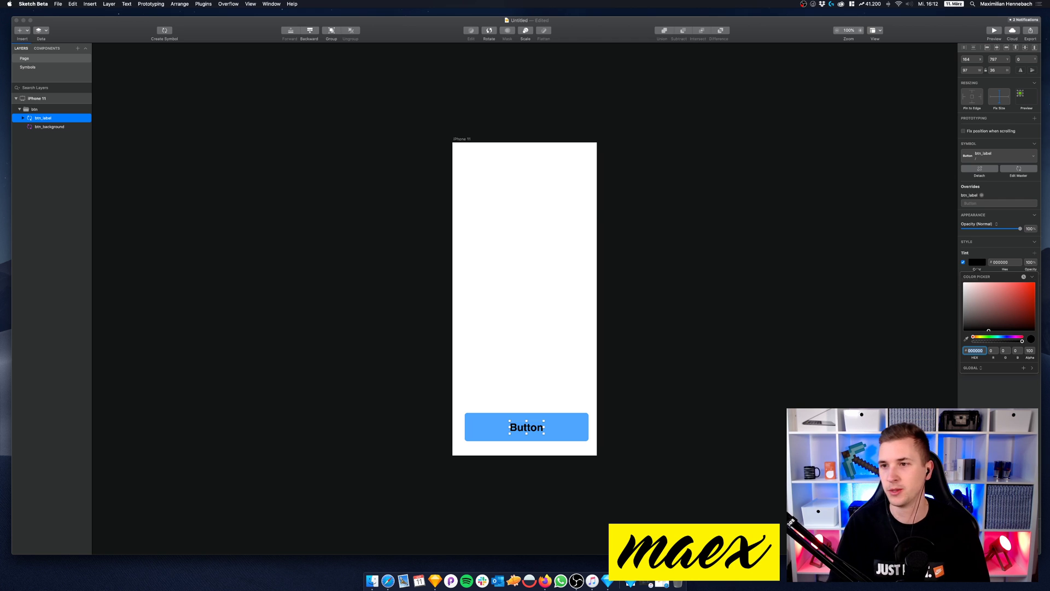
left_click(1034, 255)
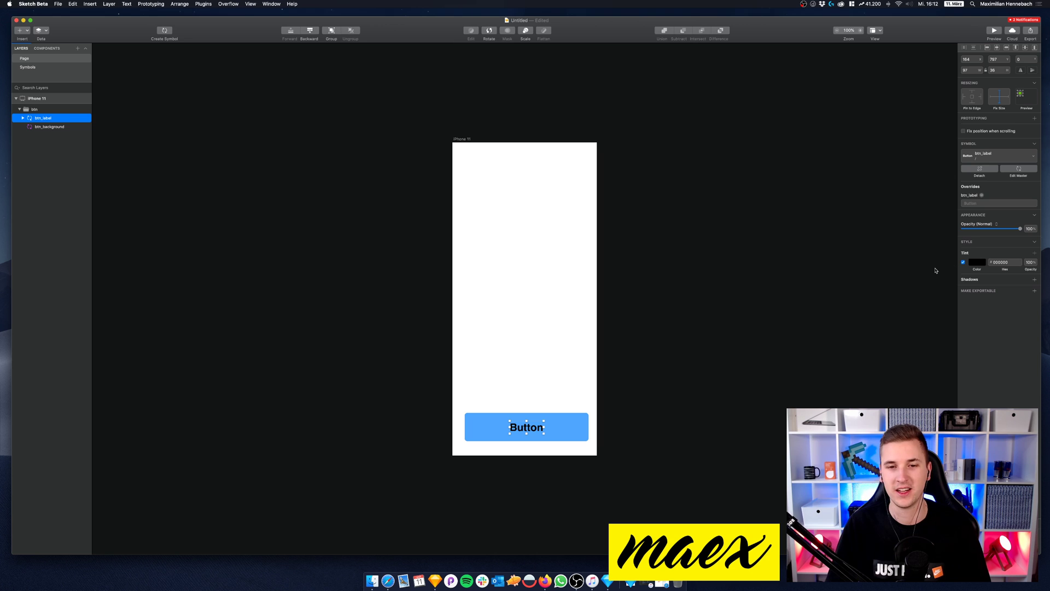
left_click(979, 264)
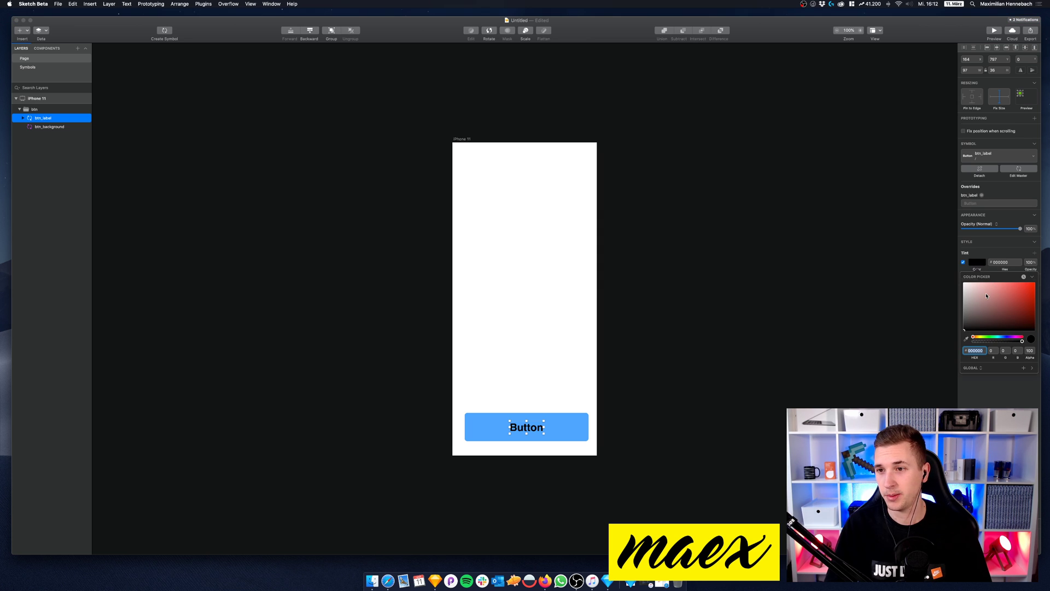
left_click(964, 263)
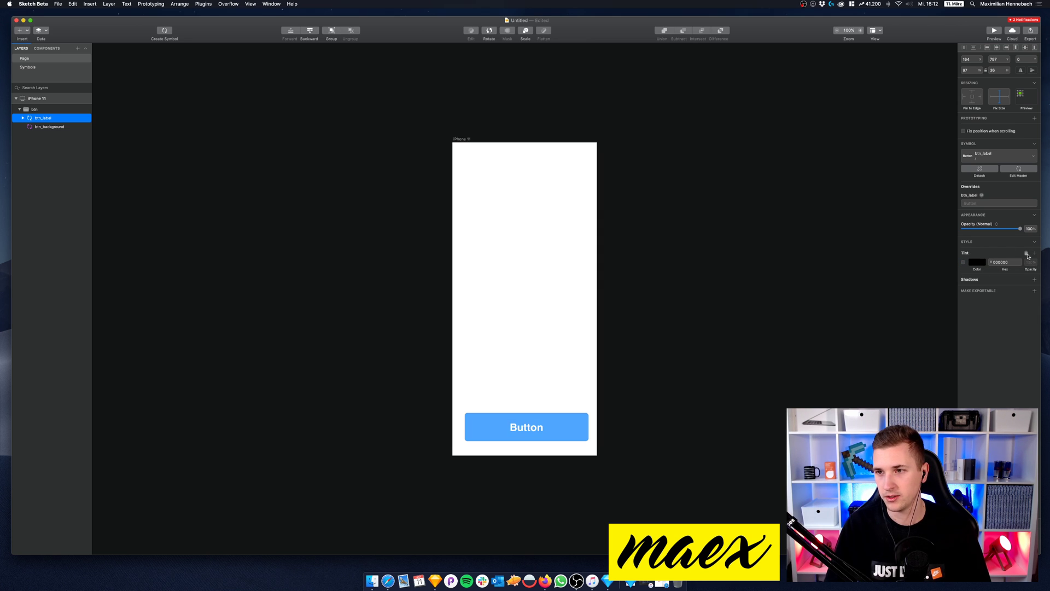
left_click_drag(1028, 327, 1034, 333)
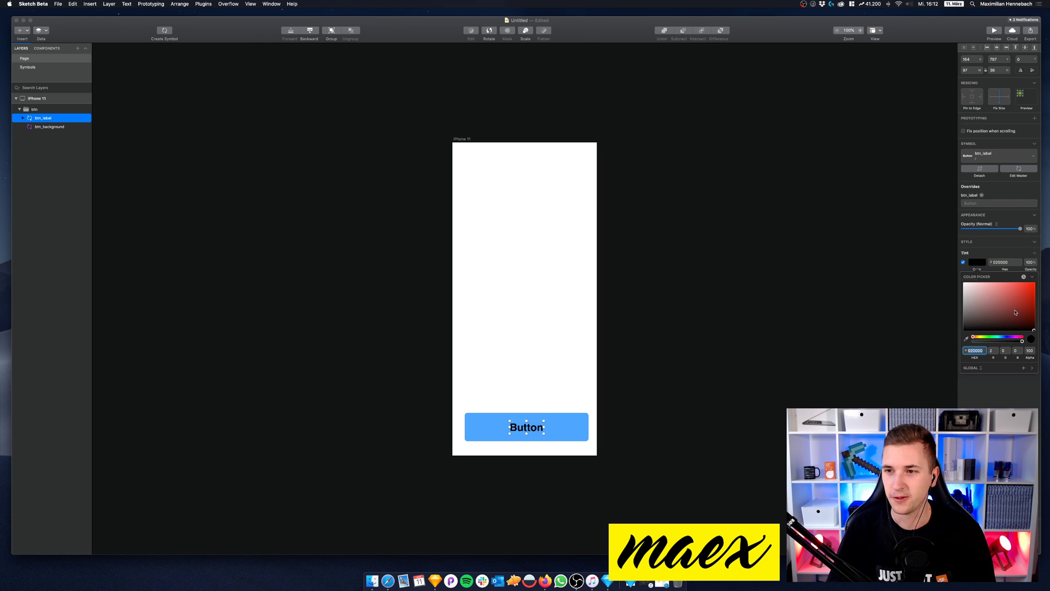
left_click(1033, 339)
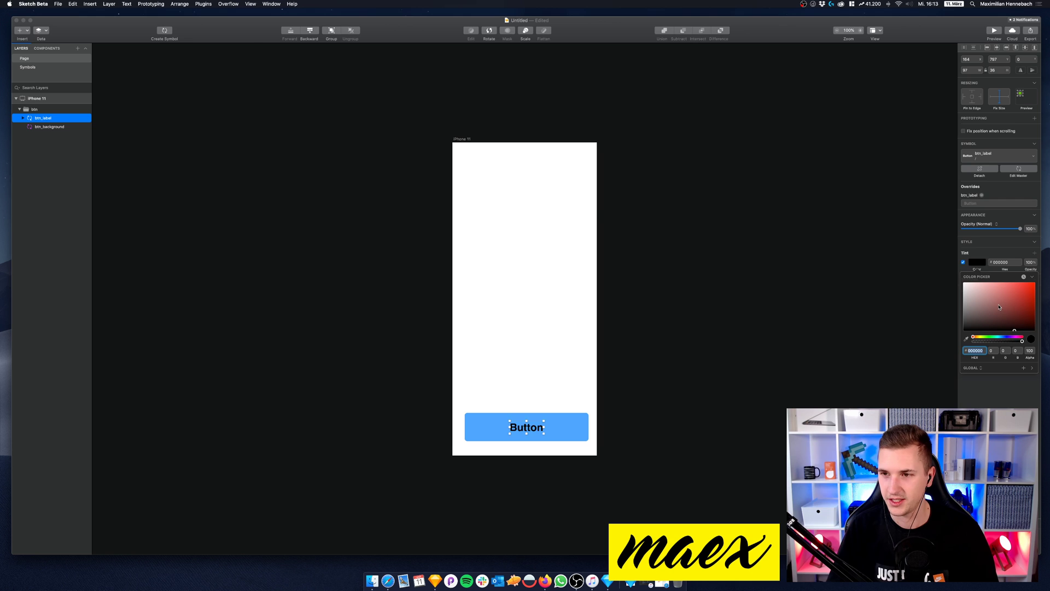
mouse_move(999, 307)
left_mouse_down()
mouse_move(969, 285)
mouse_move(979, 311)
mouse_move(932, 264)
mouse_move(979, 339)
mouse_move(940, 257)
mouse_move(1015, 393)
left_mouse_up()
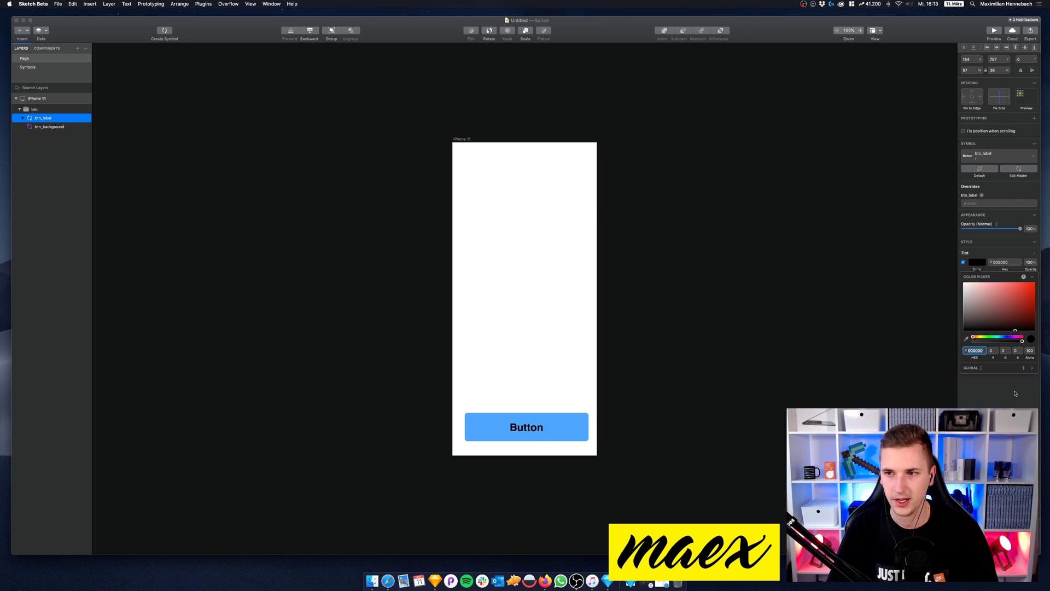
left_click(795, 319)
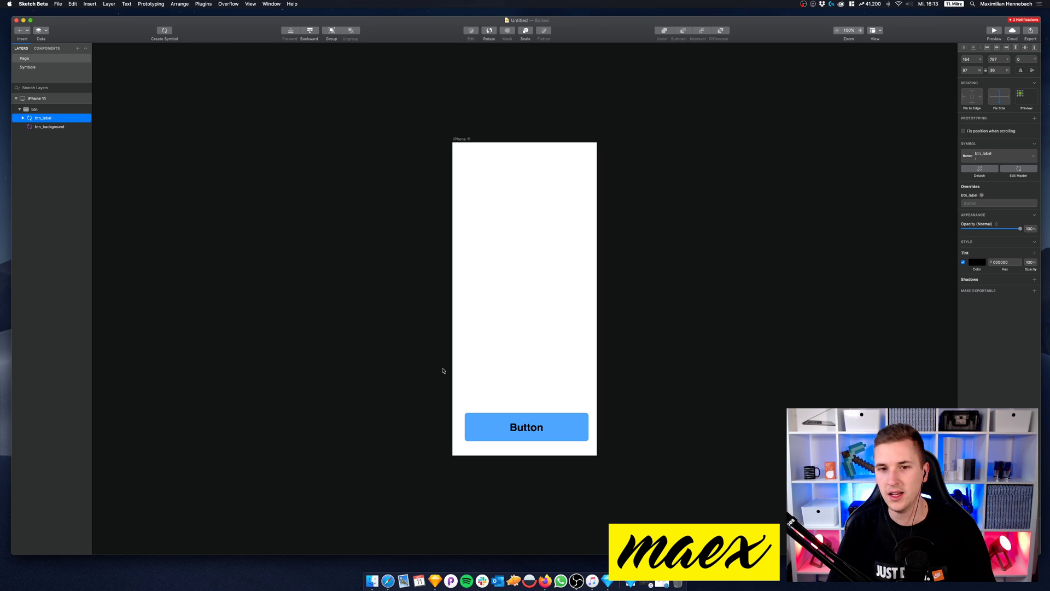
Step: Add a light red tint (E2A0A0) to the btn_background symbol instance
key("Tab")
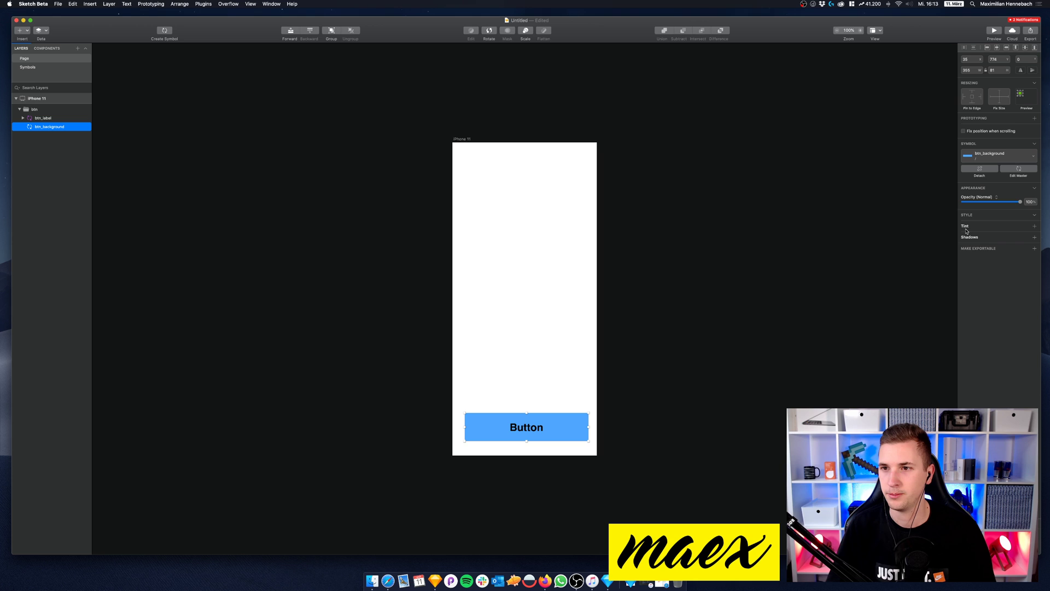
left_click(1034, 228)
mouse_move(985, 263)
left_mouse_down()
mouse_move(983, 286)
mouse_move(980, 264)
left_mouse_up()
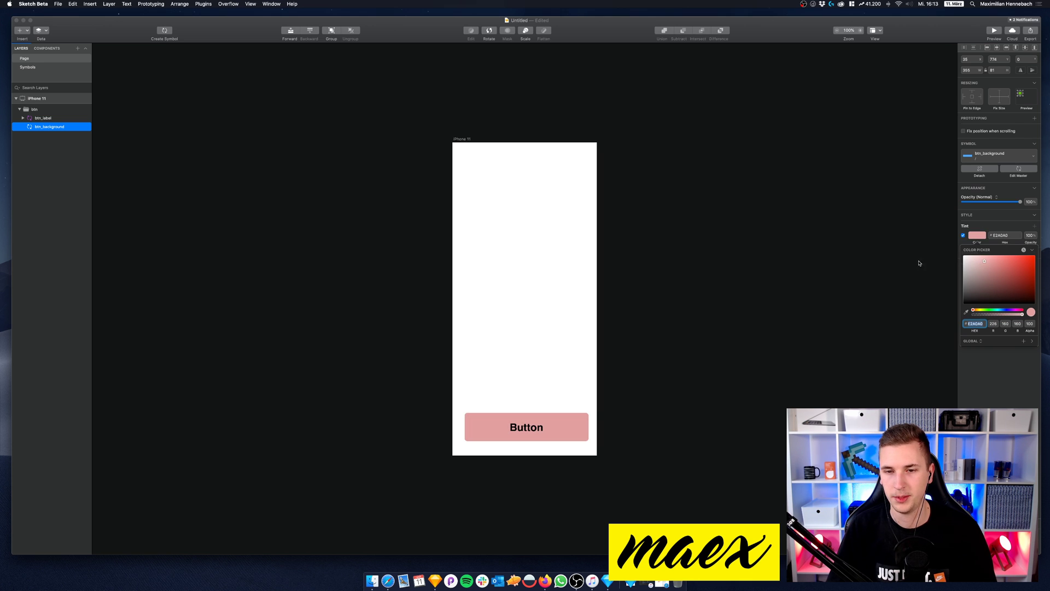
left_click(888, 265)
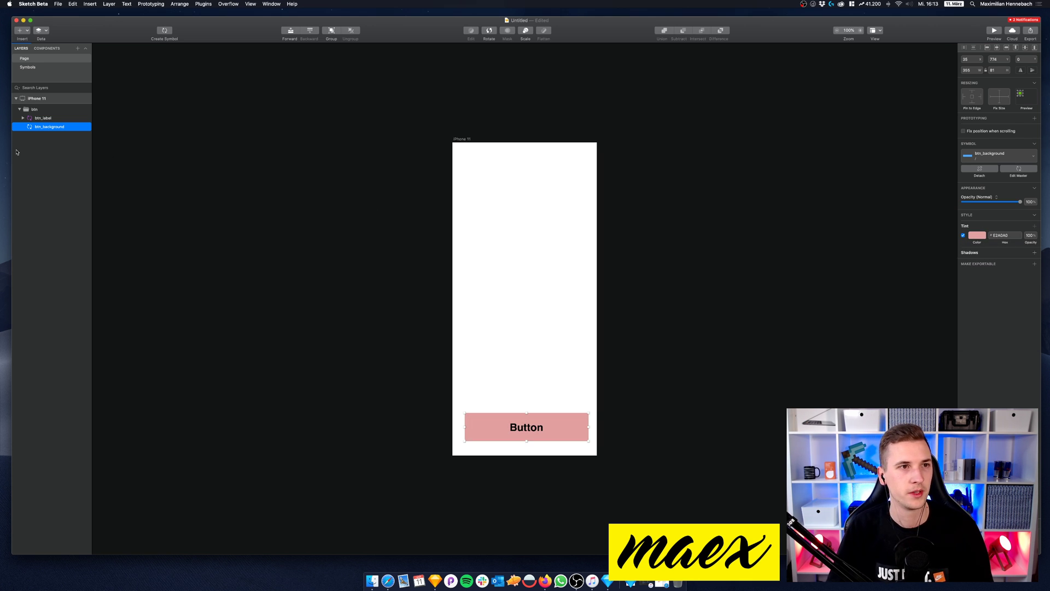
Step: Create a symbol from the btn group and inspect its nested btn_label layer before returning to the whole instance
left_click(34, 109)
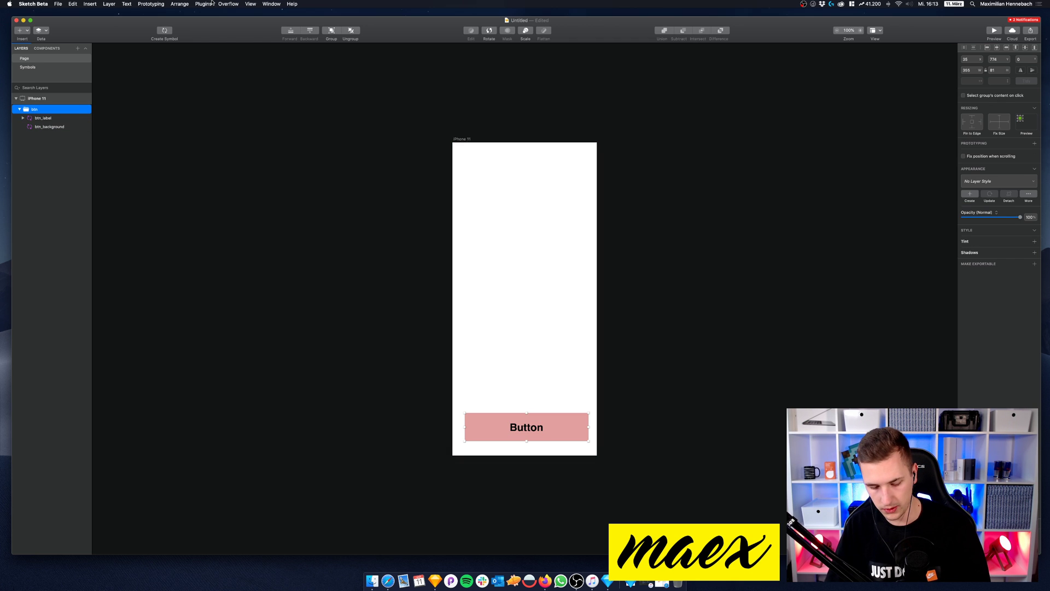
key("super+y")
key("Return")
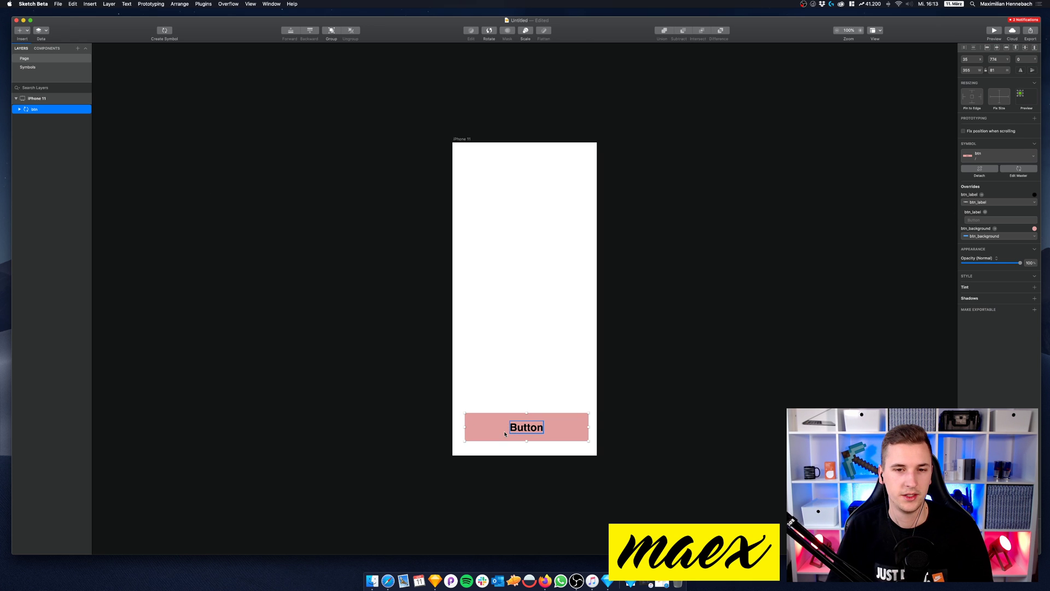
left_click(19, 109)
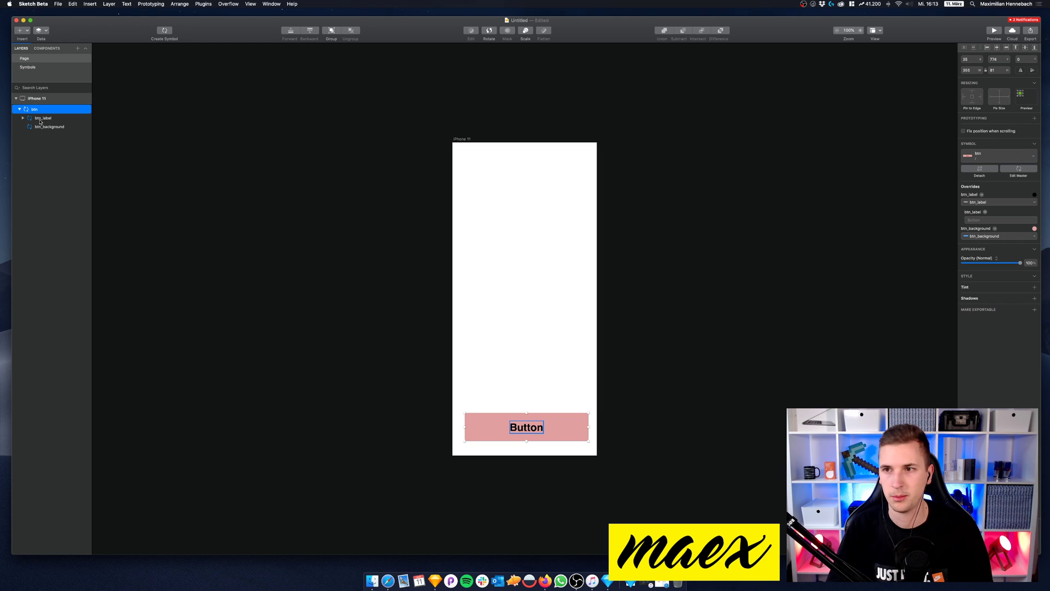
left_click(42, 128)
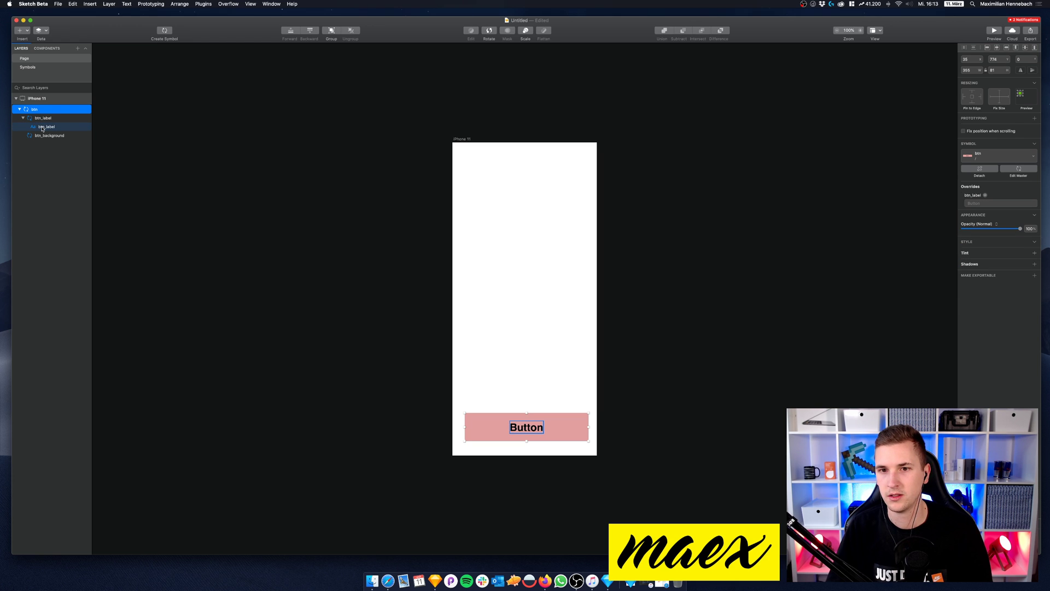
left_click(22, 118)
left_click(34, 109)
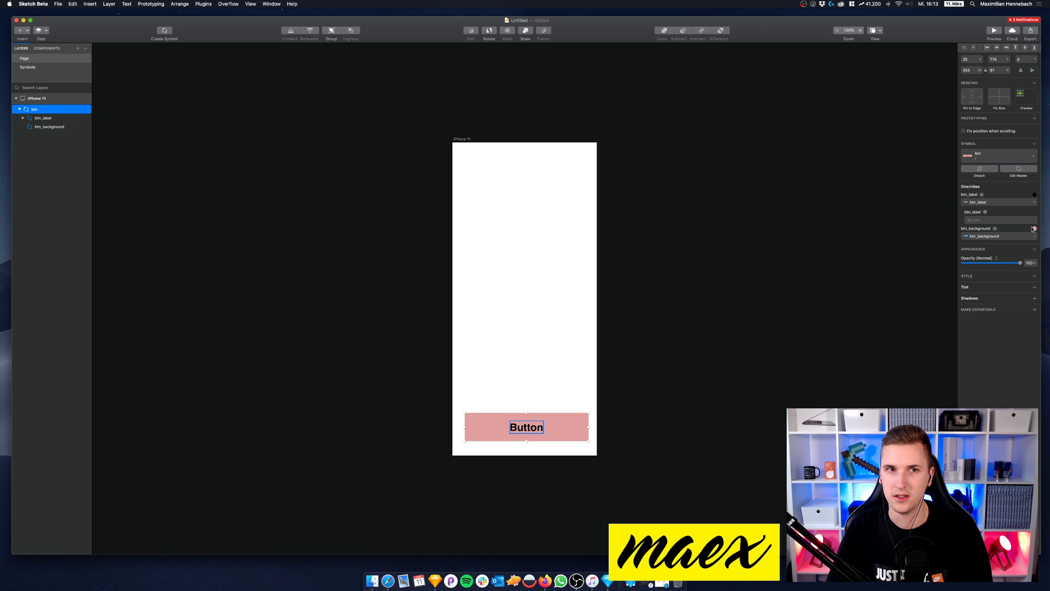
Step: Override the btn_label tint on the btn symbol instance with white (FFFFFF)
left_click(1034, 195)
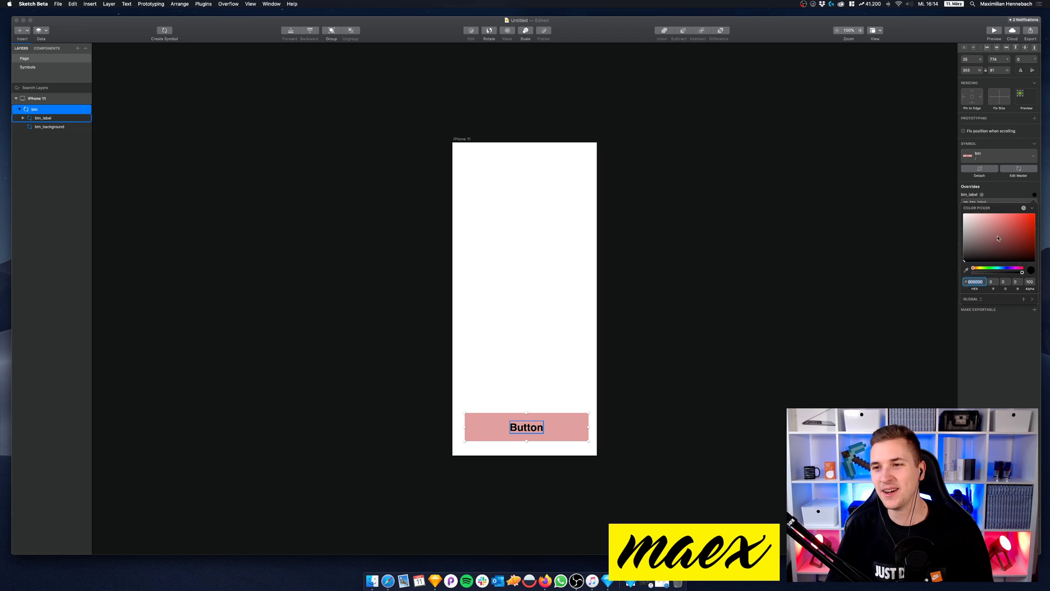
left_click_drag(999, 243, 928, 195)
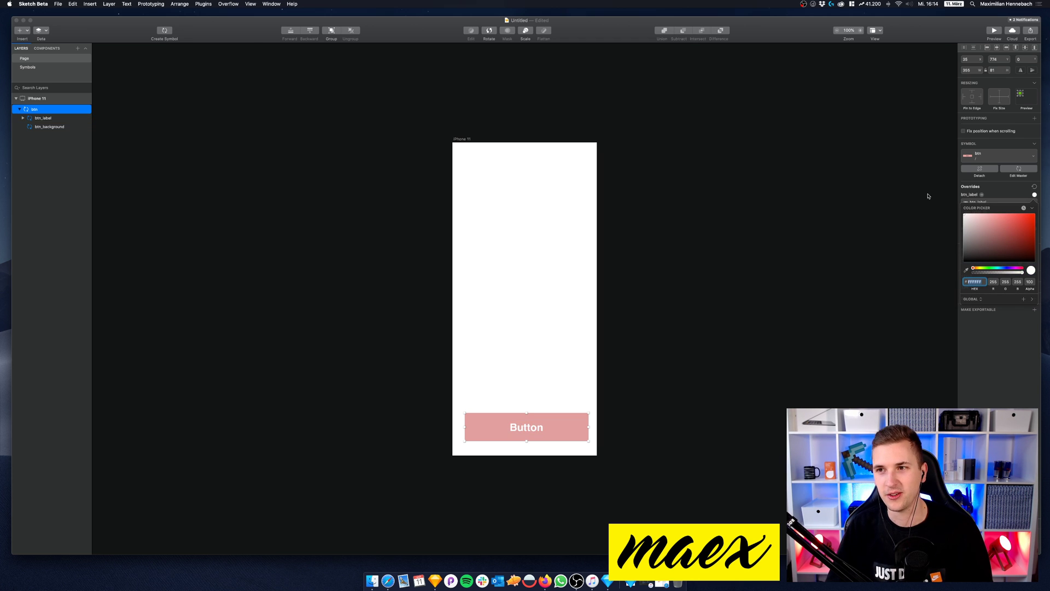
left_click(999, 247)
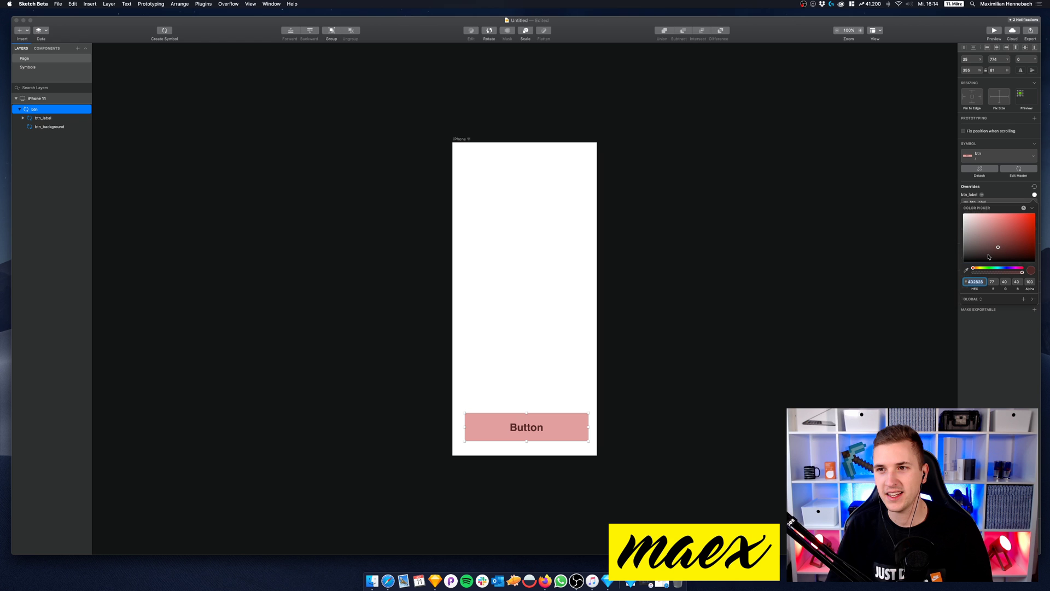
left_click_drag(989, 256, 933, 193)
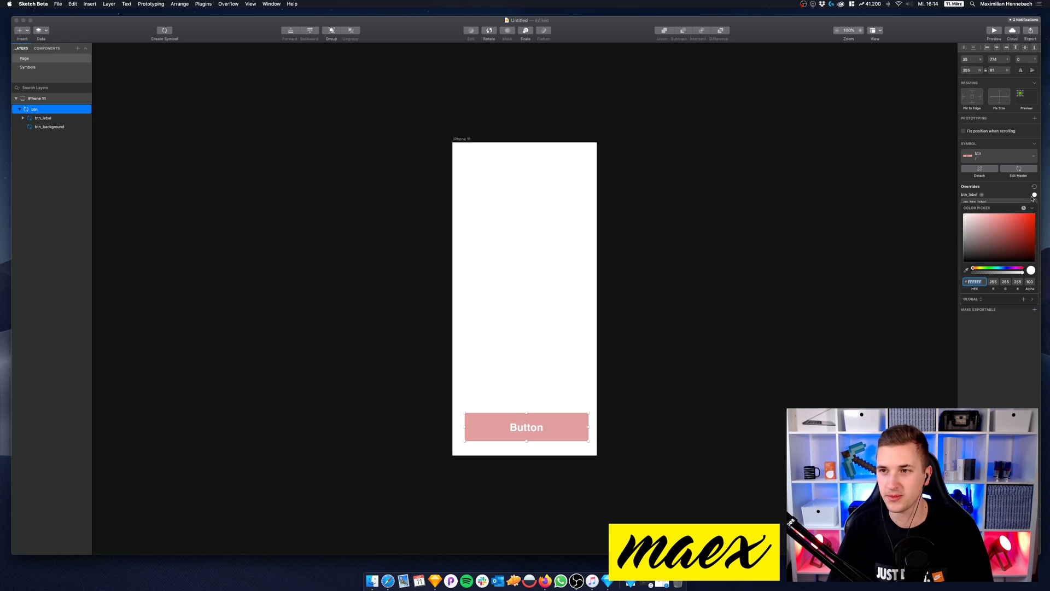
key("Escape")
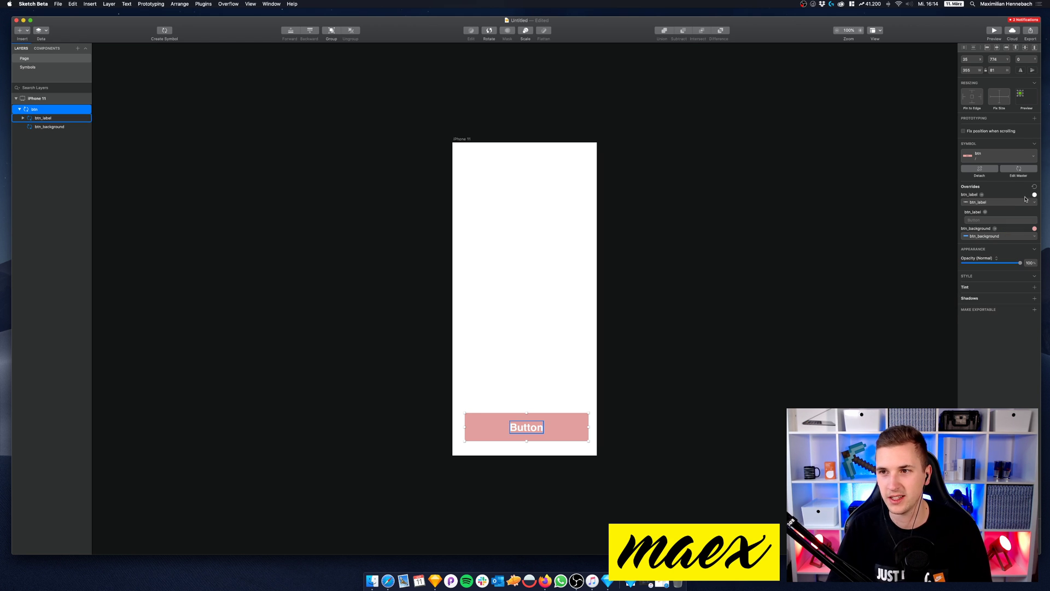
Step: Override the btn_background tint with a near-black color and add that color to the document color presets
left_click(1035, 230)
left_click_drag(985, 288, 994, 267)
key("Escape")
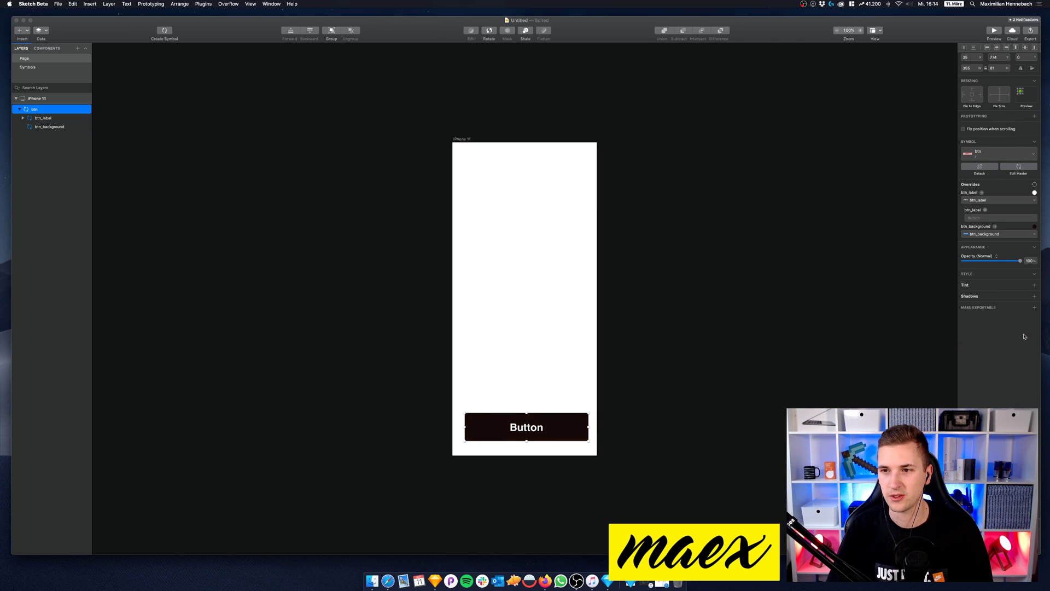
left_click(1035, 227)
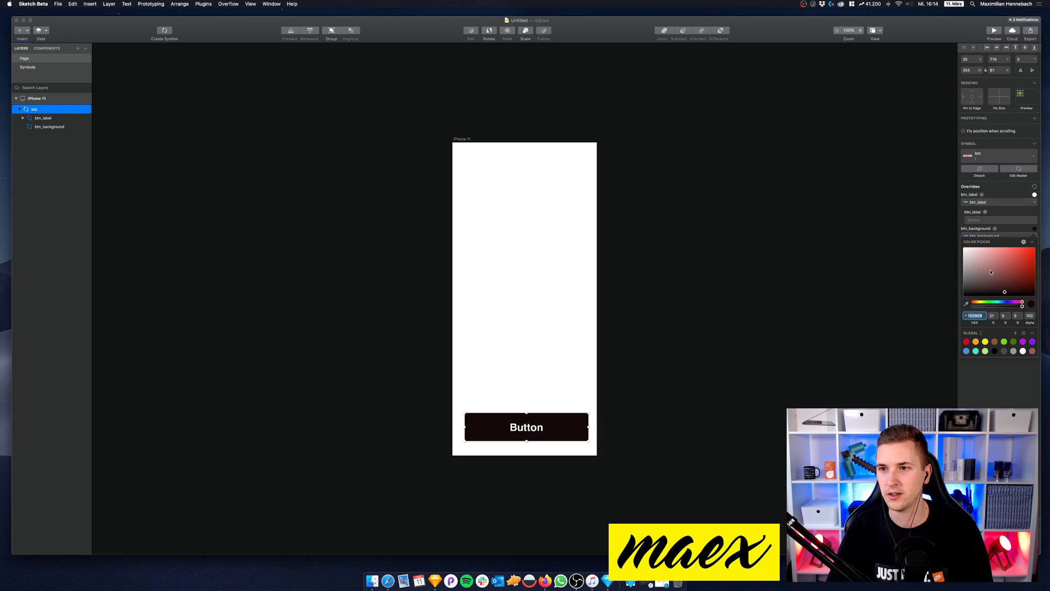
left_click(981, 332)
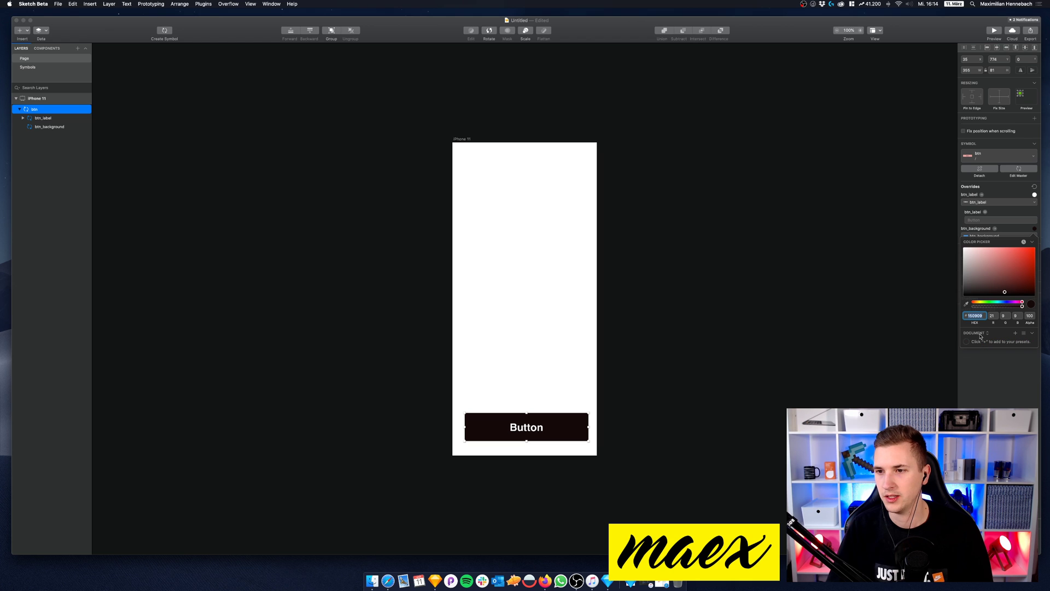
left_click(1015, 332)
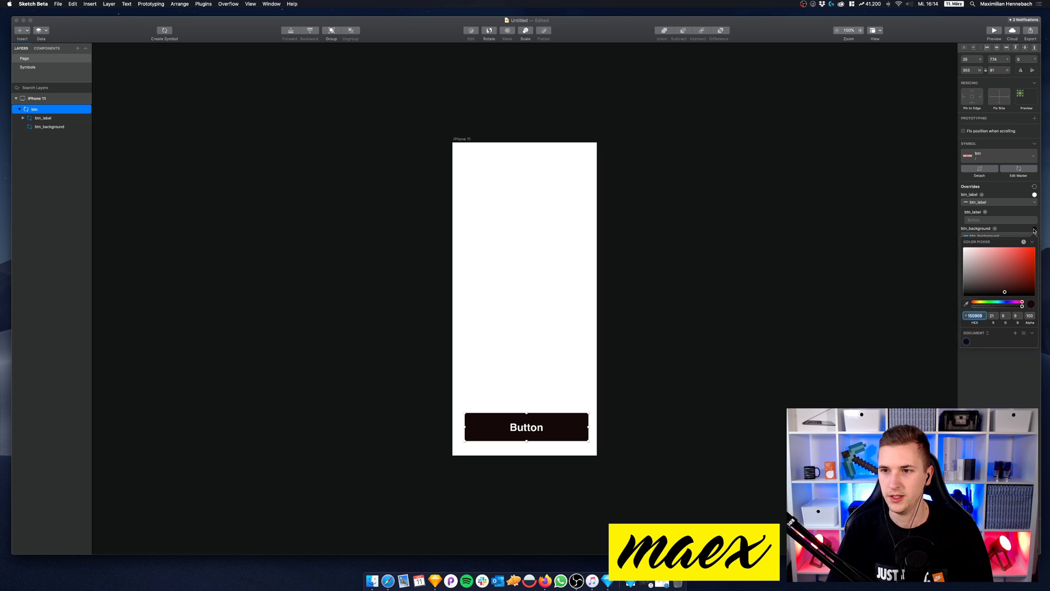
Step: Try light and dark reds as the btn_background tint override on the btn instance
left_click_drag(1007, 265, 1001, 251)
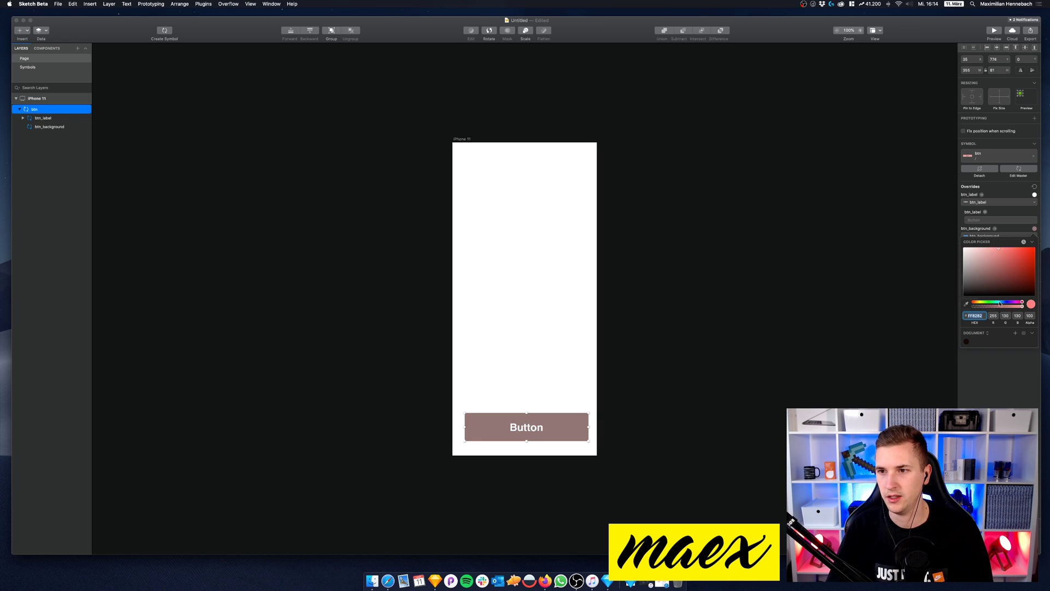
left_click(1002, 267)
left_click_drag(1002, 268, 1021, 280)
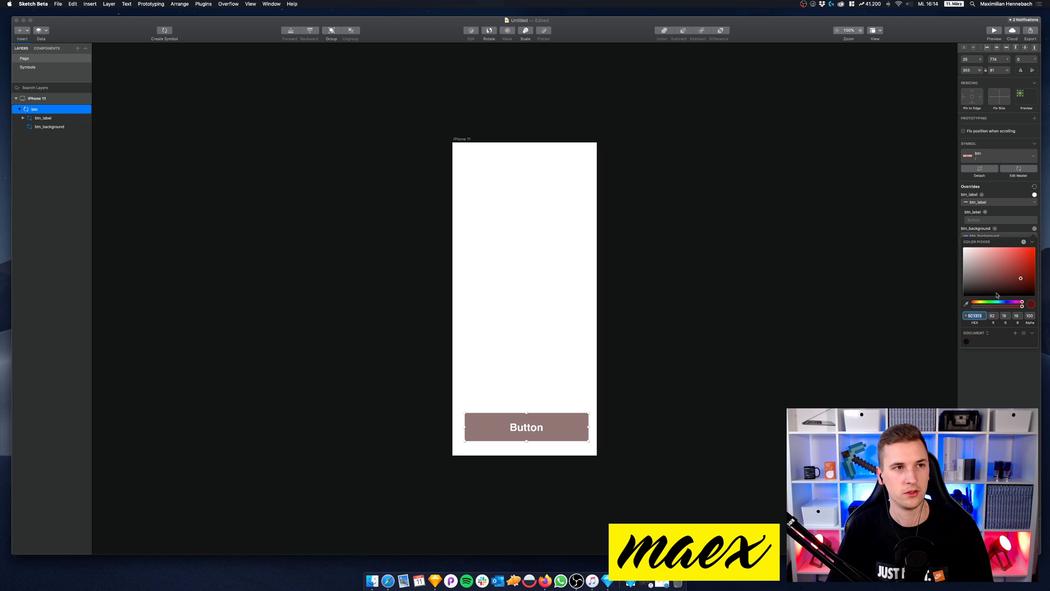
left_click_drag(1006, 266, 988, 307)
left_click(1035, 229)
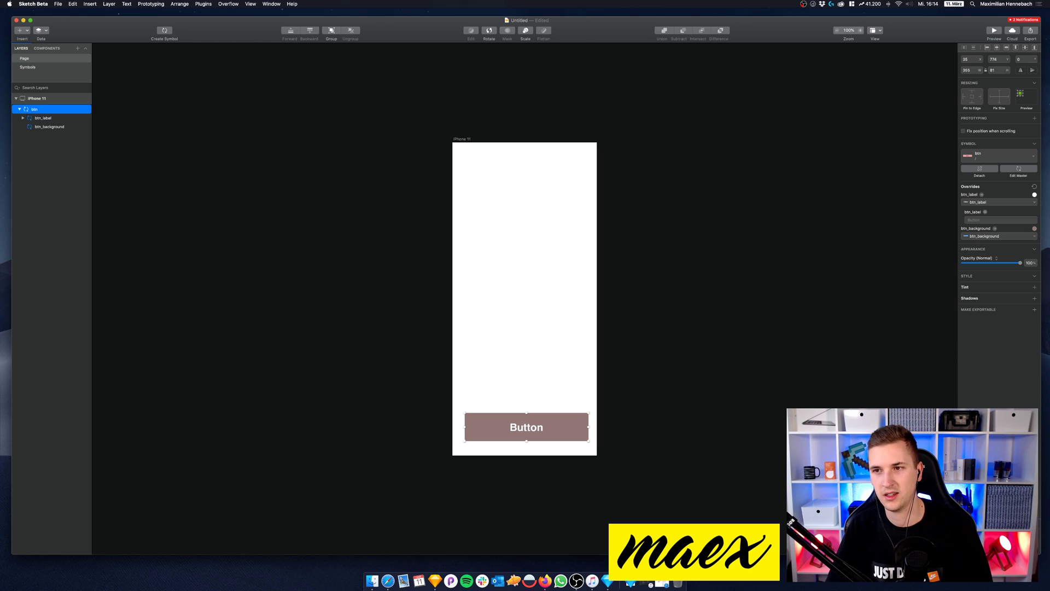
Step: Try a dark muted red and a bright red as the btn_background tint override on the btn instance
left_click(1035, 229)
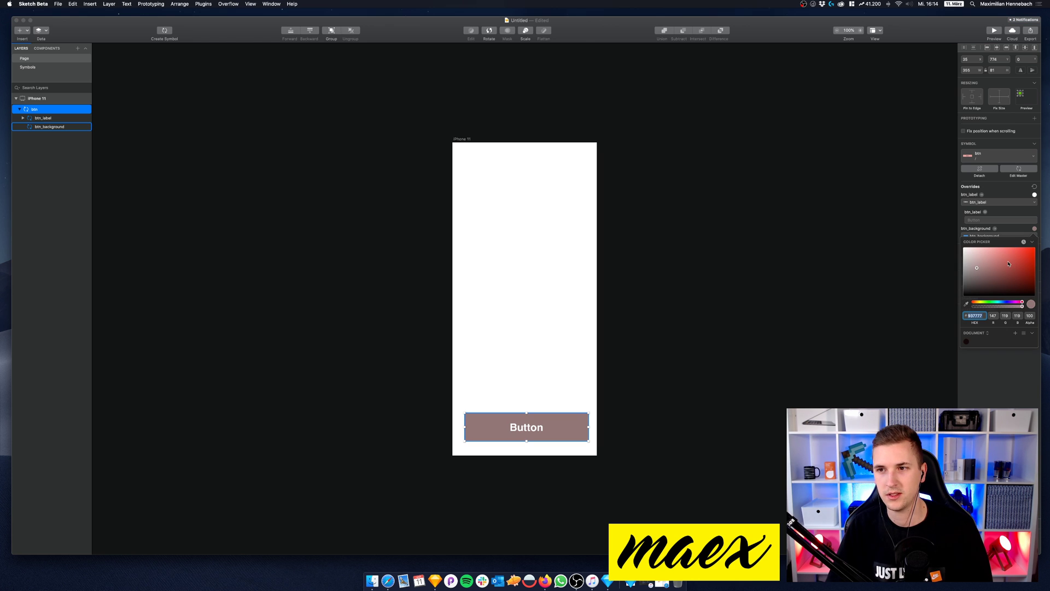
left_click_drag(1010, 264, 1024, 251)
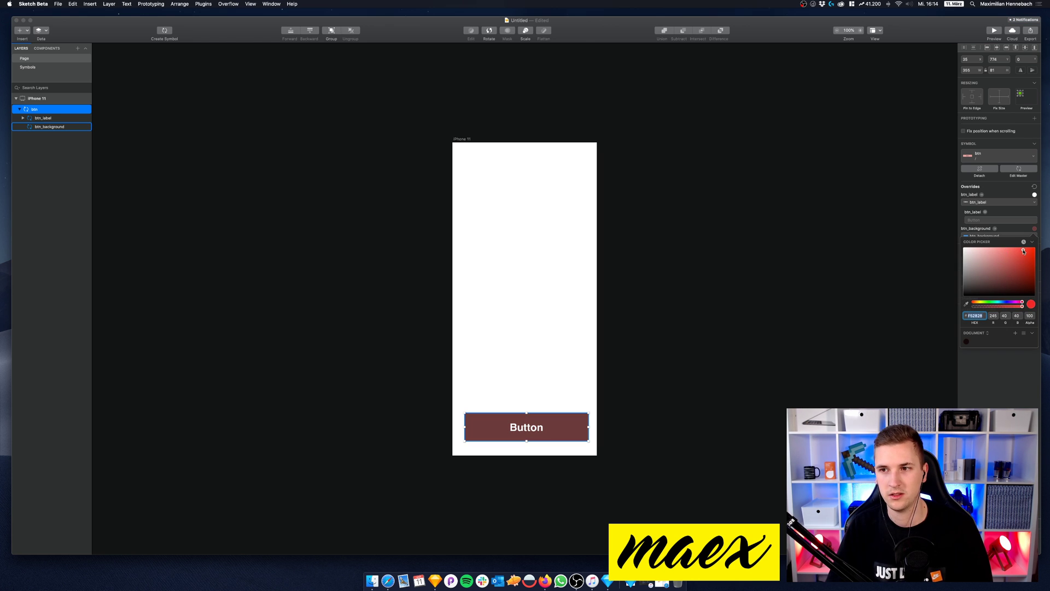
left_click(1035, 229)
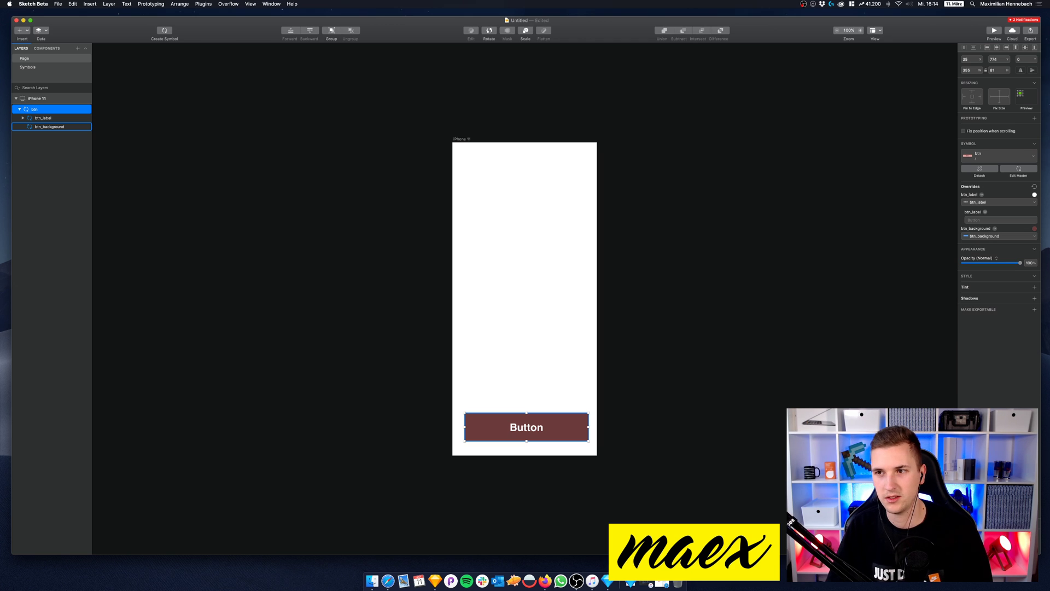
left_click(1034, 230)
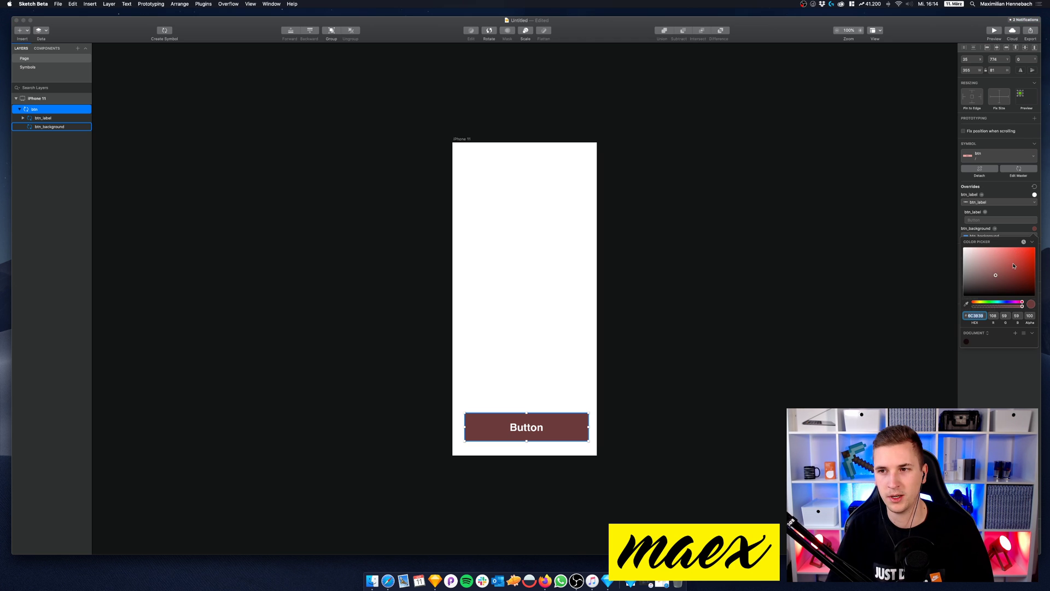
left_click_drag(1014, 266, 1031, 251)
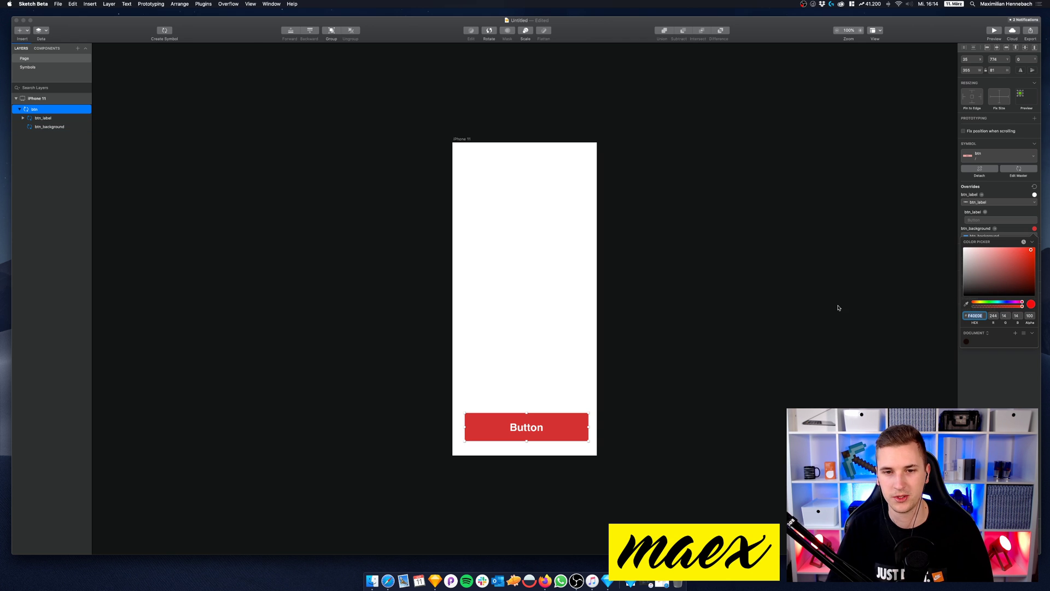
Step: Try near-black and dark brownish reds as the btn_background tint override
mouse_move(993, 292)
left_mouse_down()
mouse_move(994, 311)
mouse_move(991, 284)
mouse_move(973, 272)
mouse_move(989, 297)
left_mouse_up()
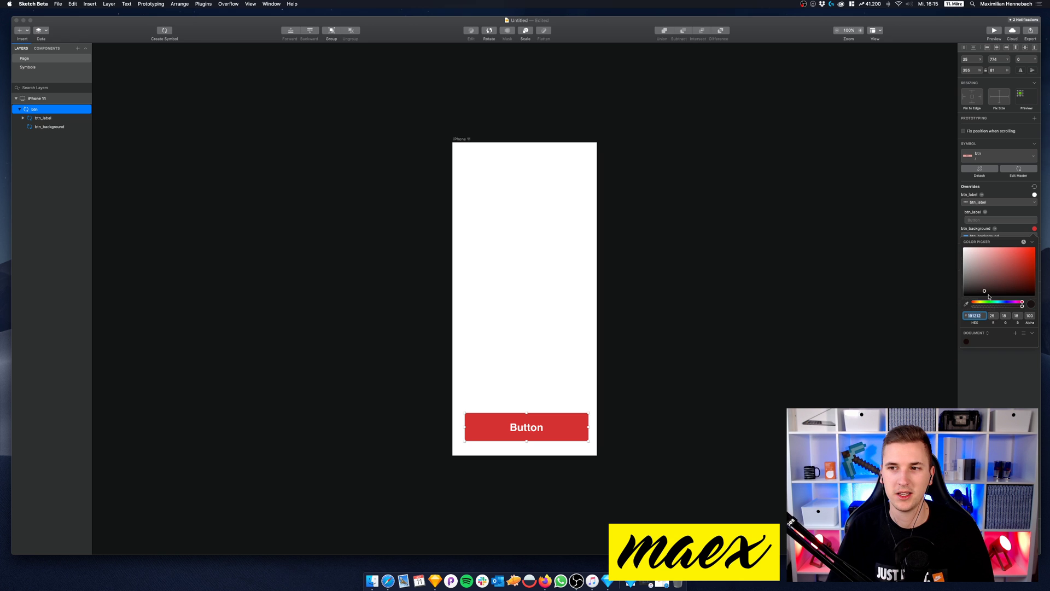
left_click(1034, 229)
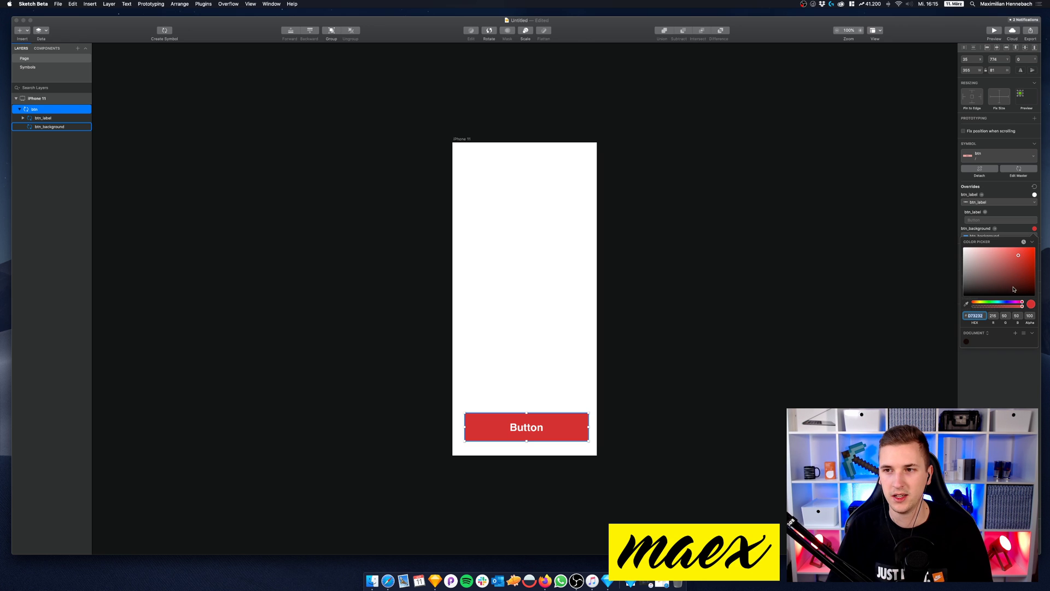
left_click(997, 279)
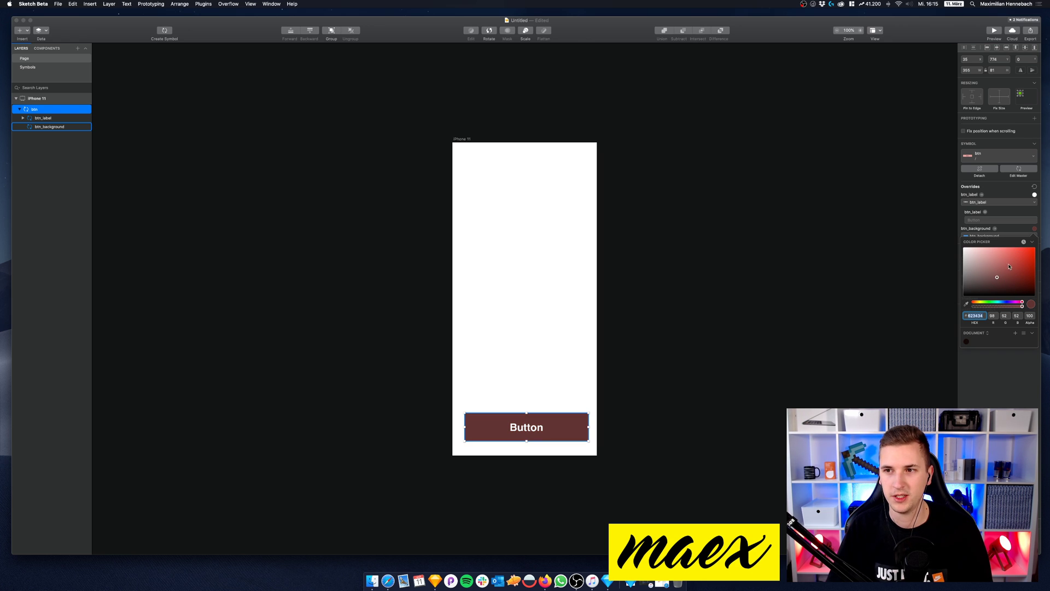
left_click(1012, 262)
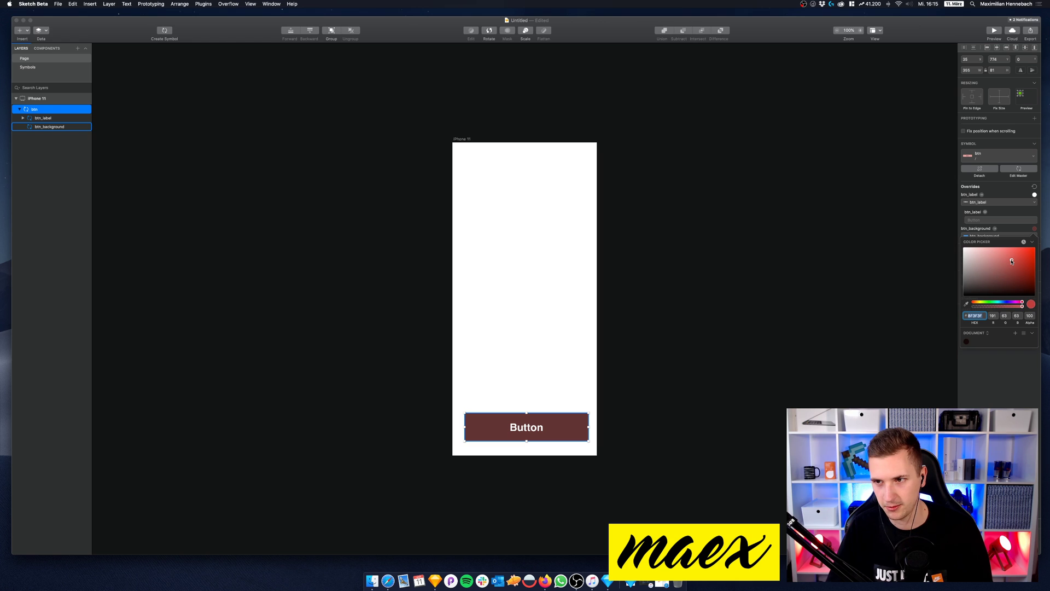
left_click(1029, 284)
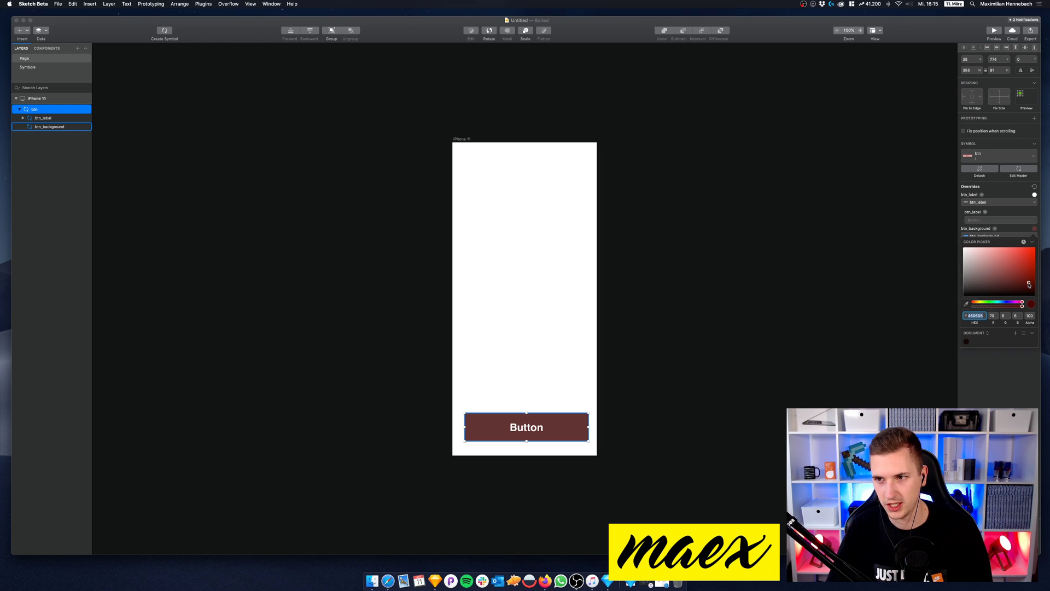
Step: Try a medium red and a paler dusty red as the btn_background tint override
left_click(1035, 229)
left_click(1035, 231)
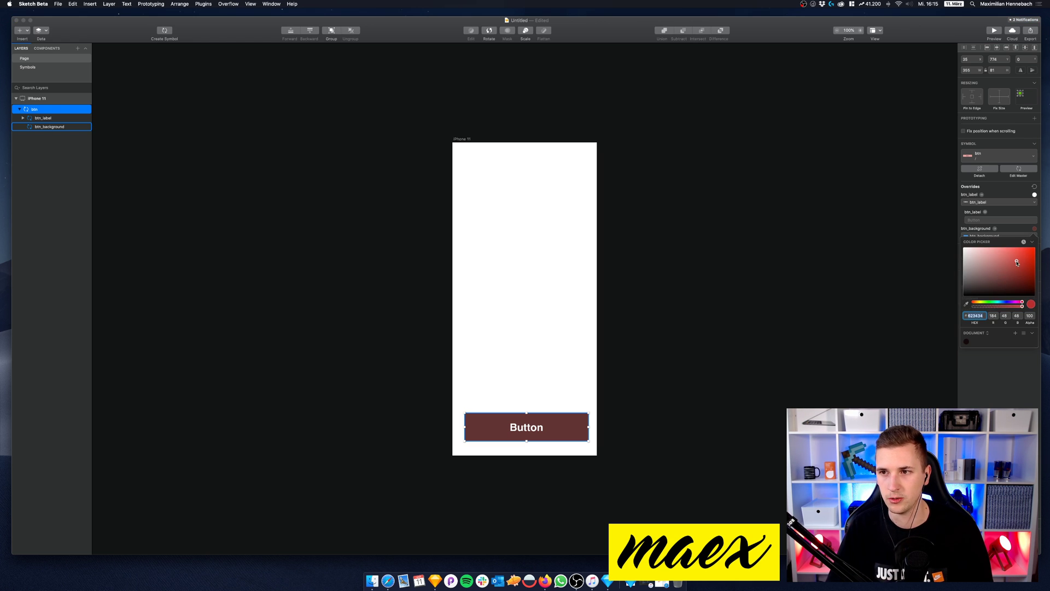
left_click(1016, 257)
left_click(1000, 281)
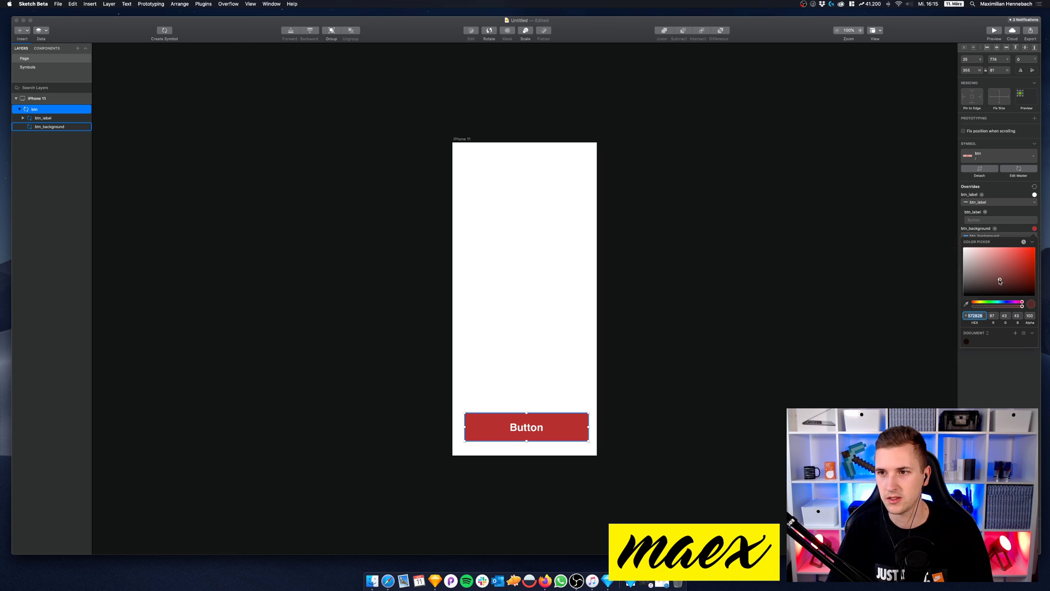
left_click(1034, 230)
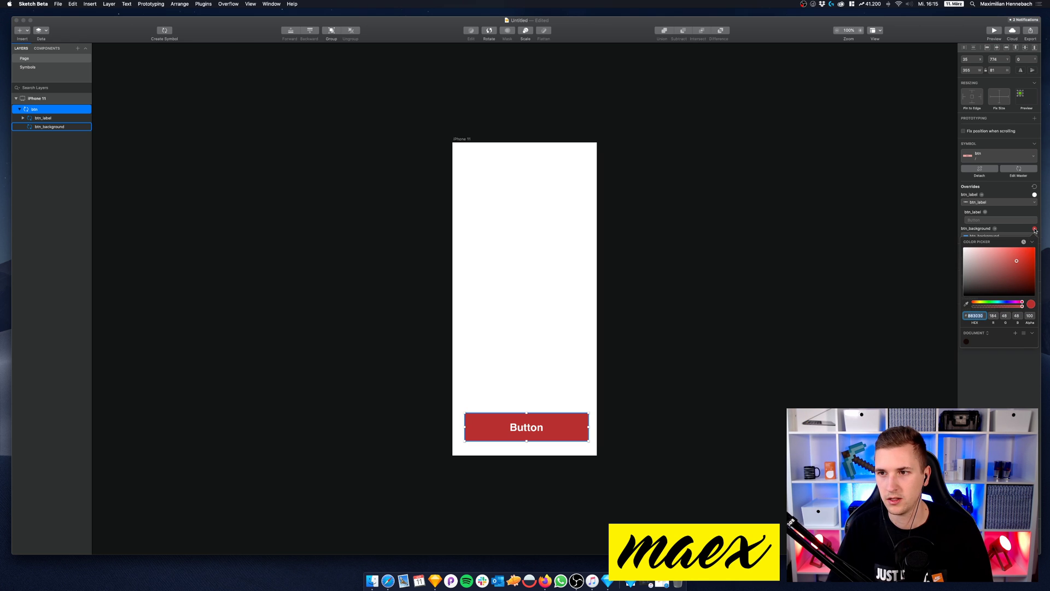
mouse_move(1006, 267)
left_mouse_down()
mouse_move(998, 279)
mouse_move(1011, 267)
left_mouse_up()
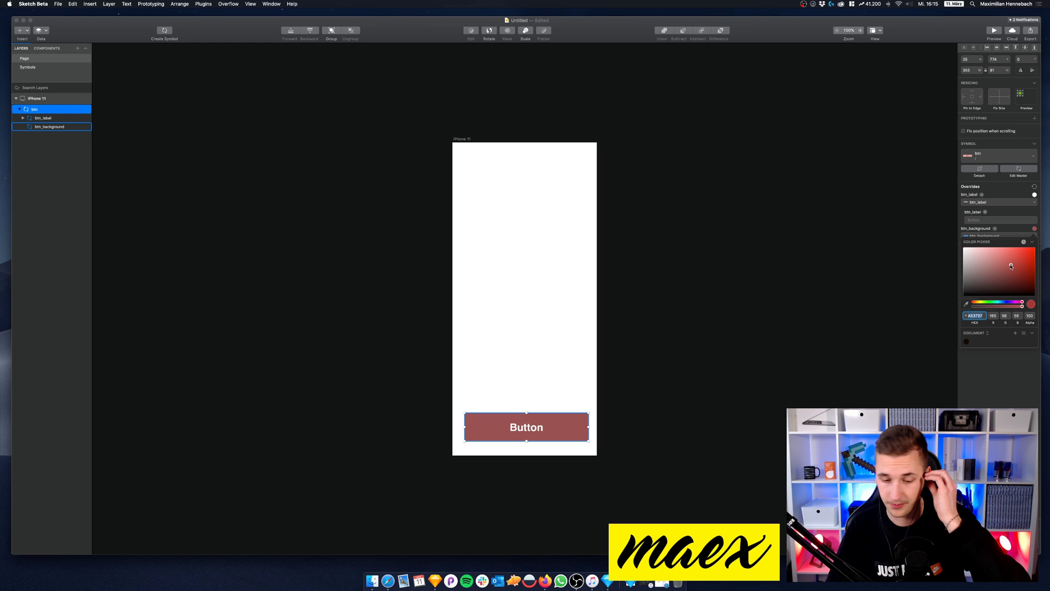
left_click(1011, 265)
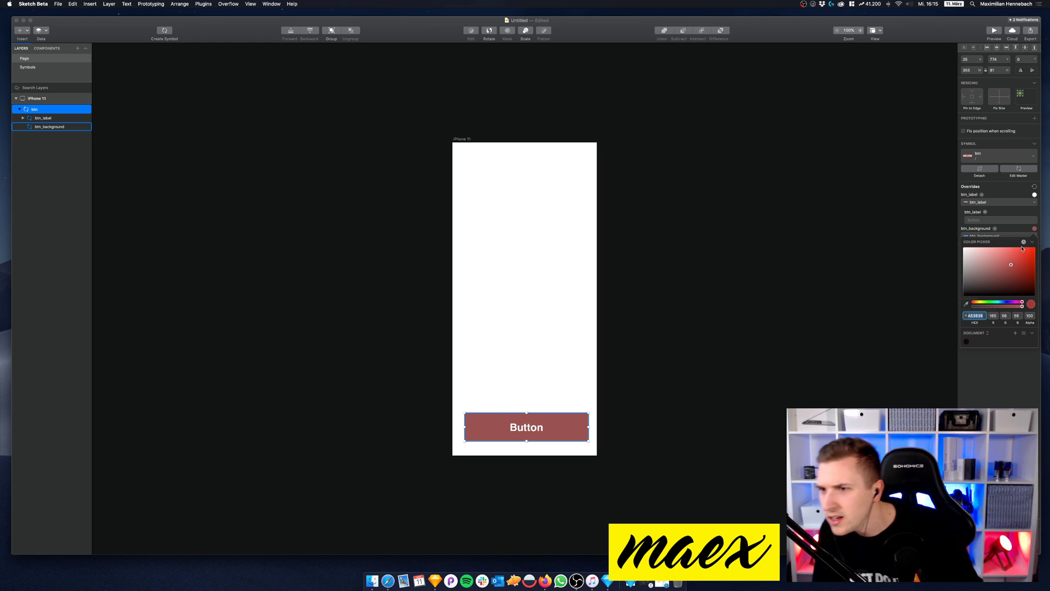
Step: Override the btn_background tint with the document's frequently used blue fill color (4EA6FF)
left_click(1023, 242)
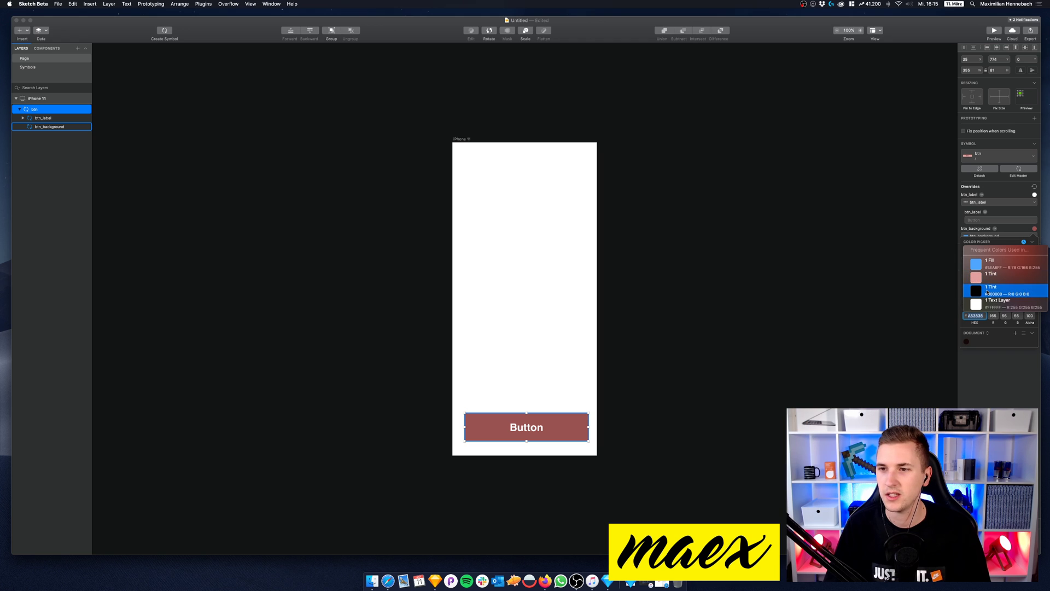
left_click(988, 292)
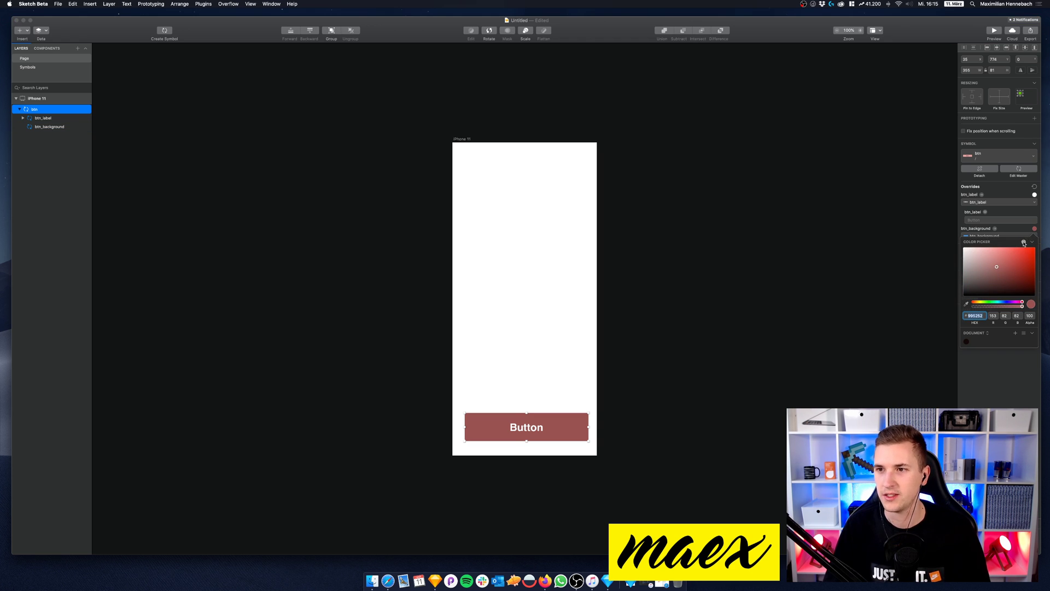
left_click(1024, 243)
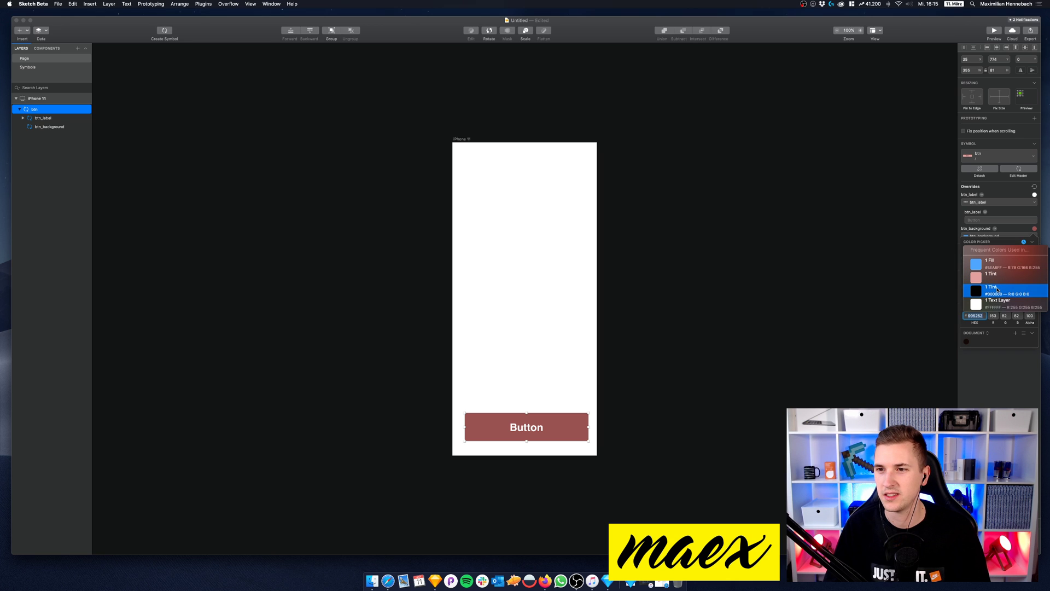
left_click(999, 266)
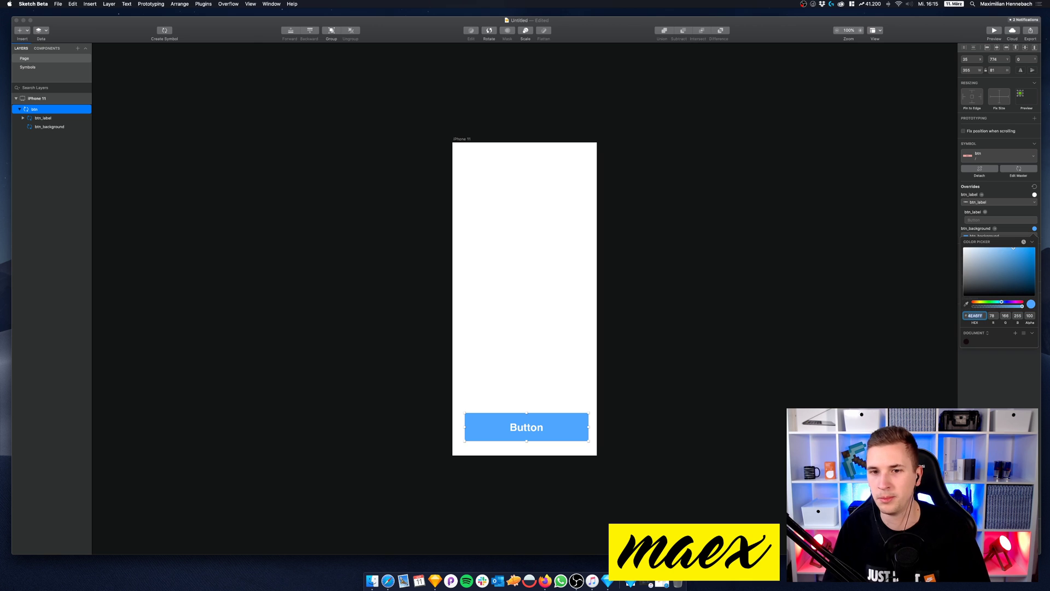
left_click(957, 243)
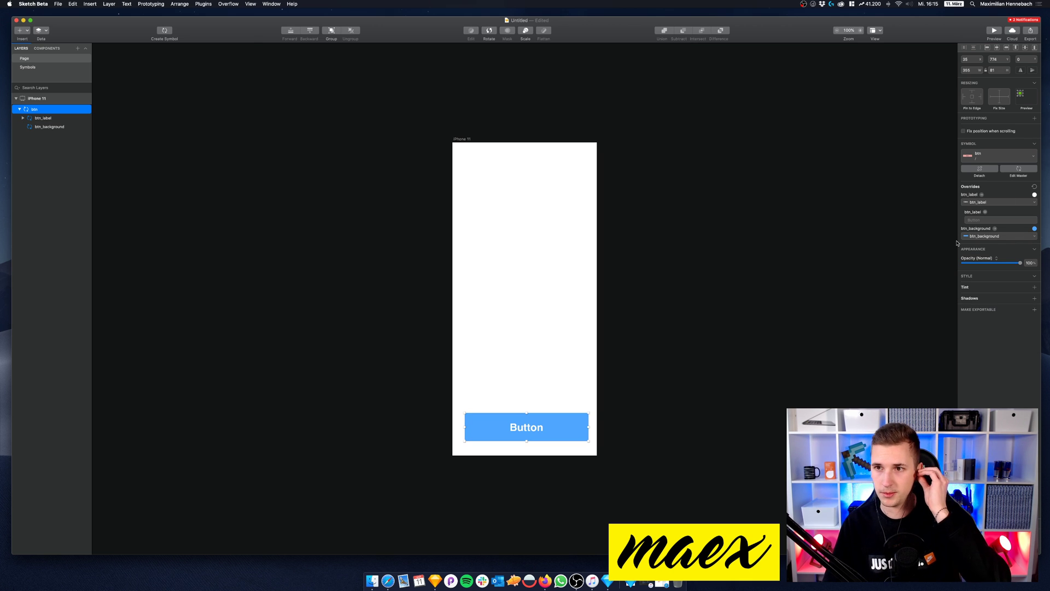
Step: Try a light red (FF8585) as the btn_label tint override and revert the label to white
left_click(1035, 195)
left_click(1016, 235)
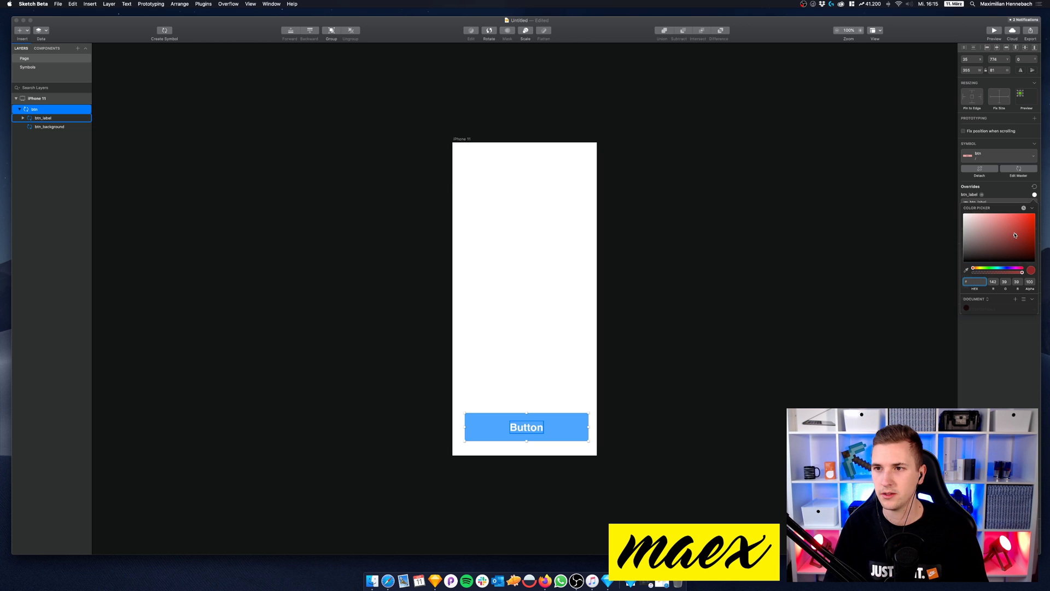
left_click_drag(1015, 235, 996, 216)
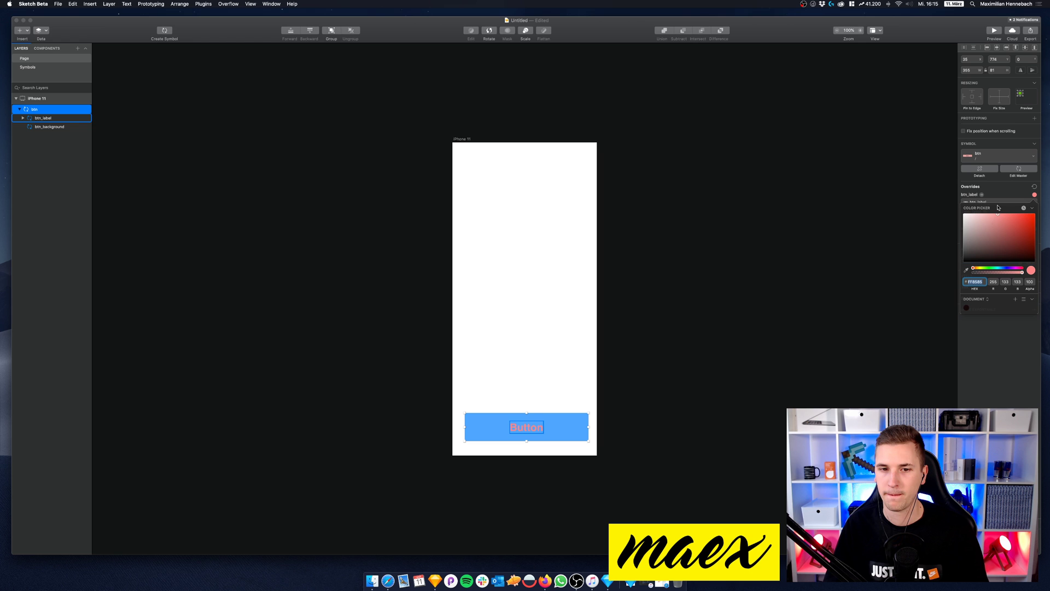
key("Escape")
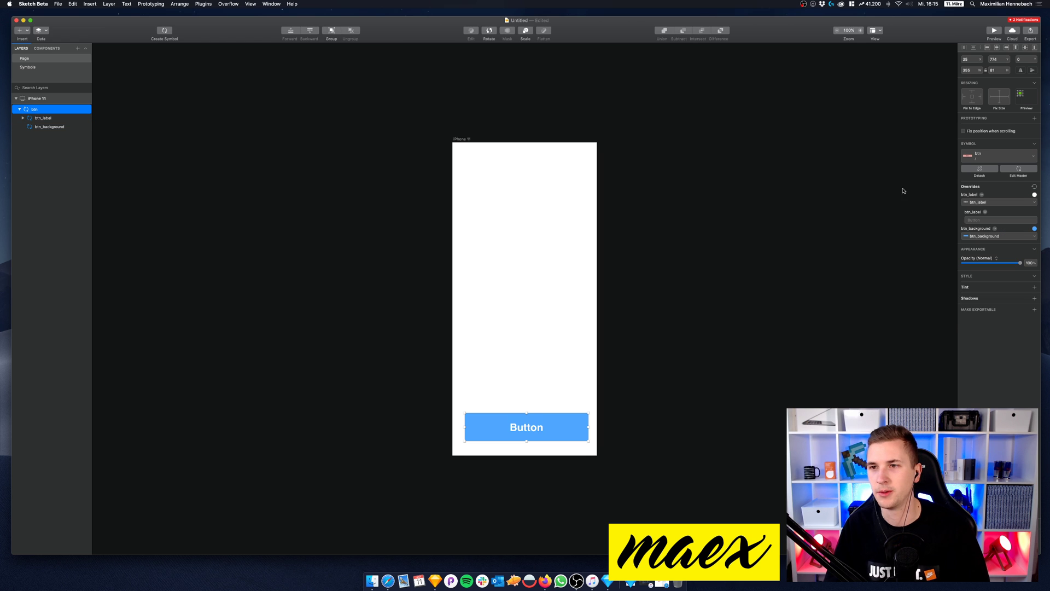
Step: Try other blue shades for the btn_background tint and return it to 4EA6FF
left_click(1034, 229)
mouse_move(1009, 257)
left_mouse_down()
mouse_move(998, 279)
mouse_move(1013, 281)
mouse_move(1003, 248)
left_mouse_up()
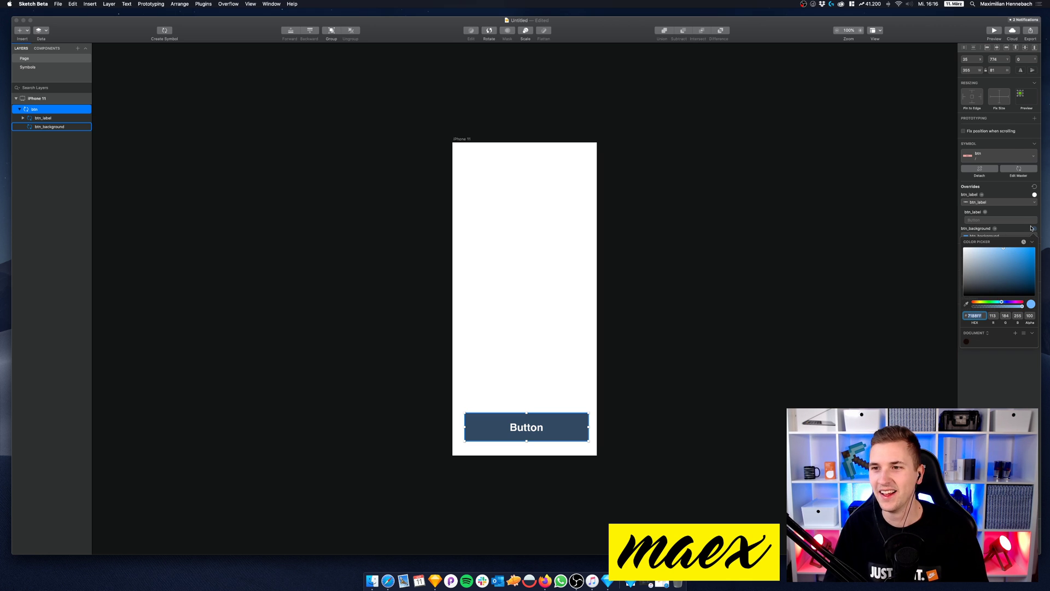
left_click(1013, 248)
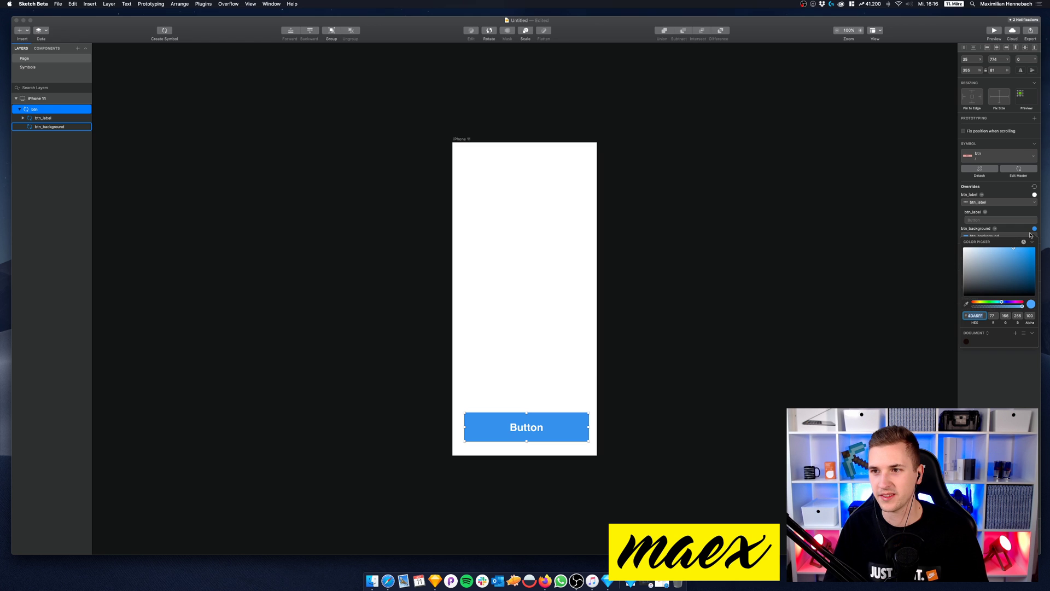
left_click(1030, 236)
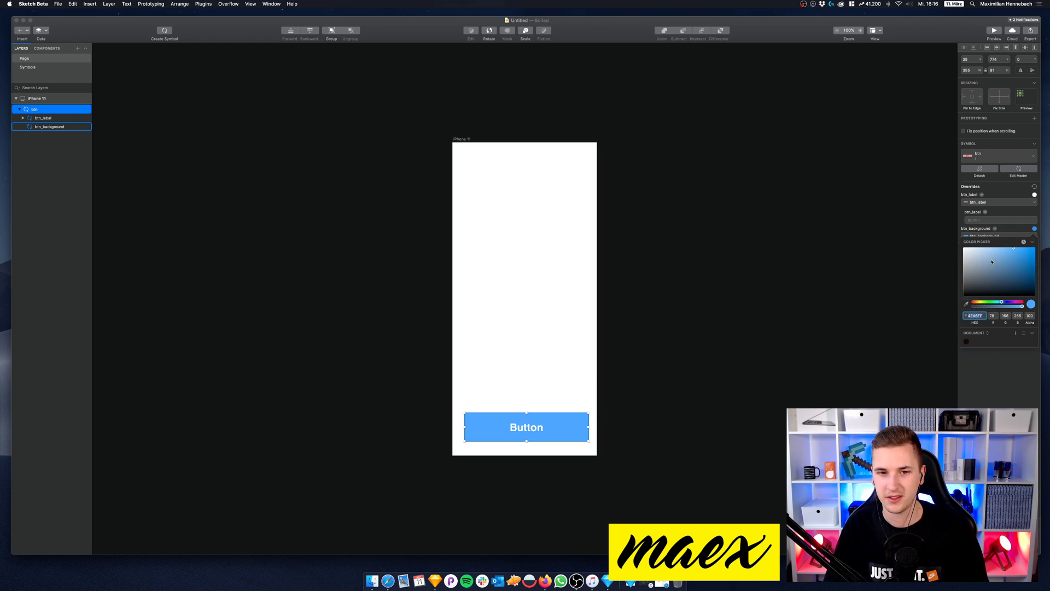
left_click(998, 373)
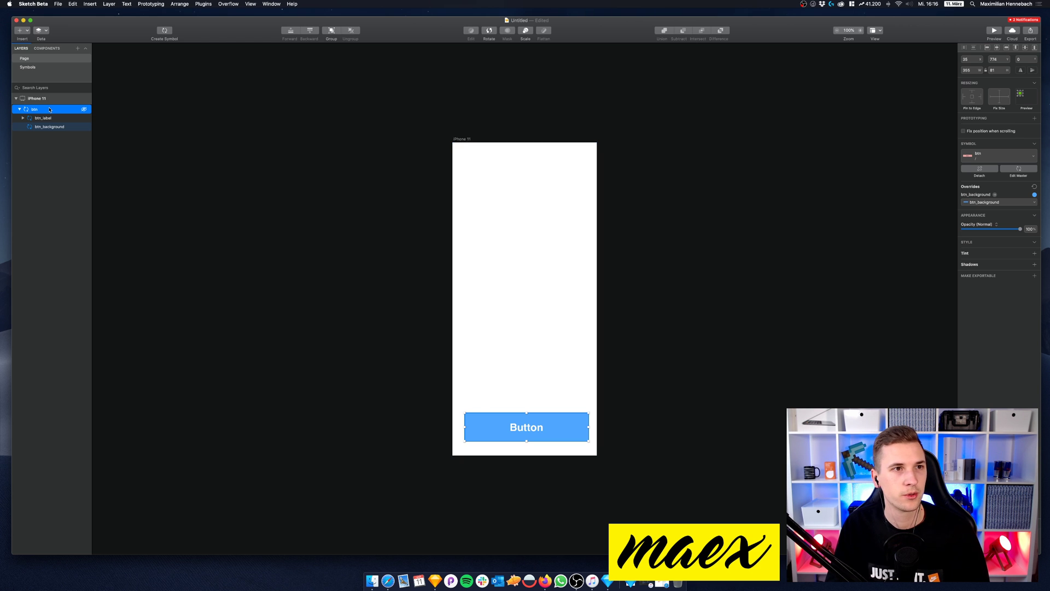
Step: Duplicate the btn instance above the original at Y 641 and override the copy's btn_background tint with a near-black brown
left_click(487, 258)
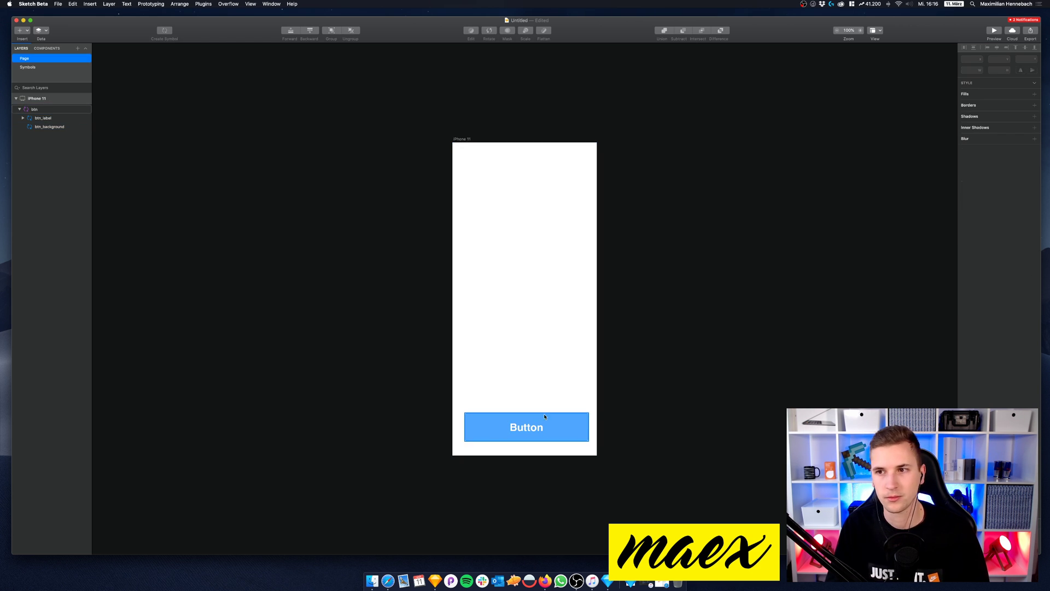
left_click(523, 441)
left_click_drag(523, 441, 521, 378)
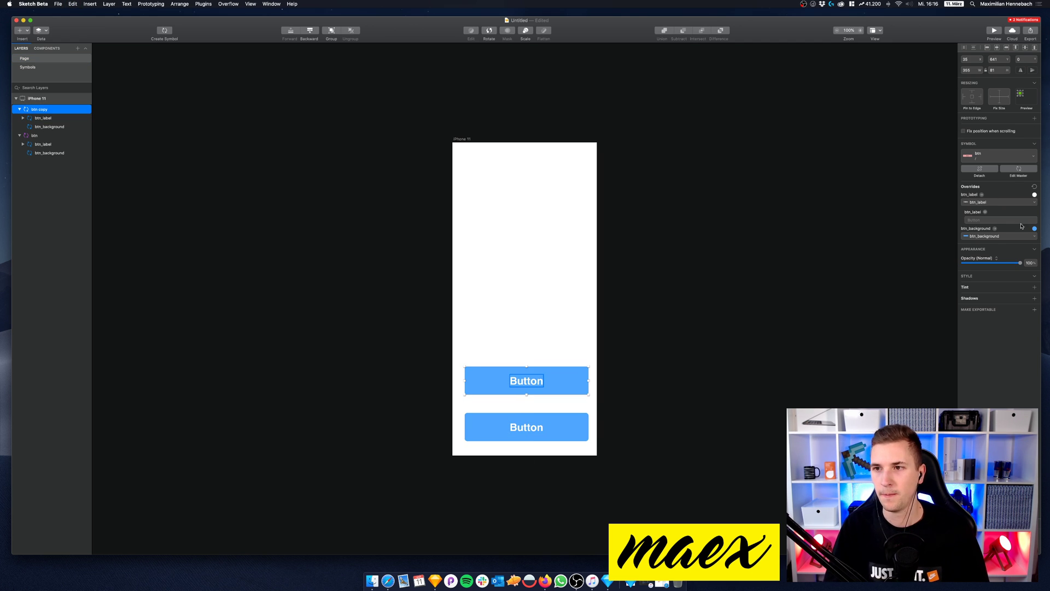
left_click(1034, 228)
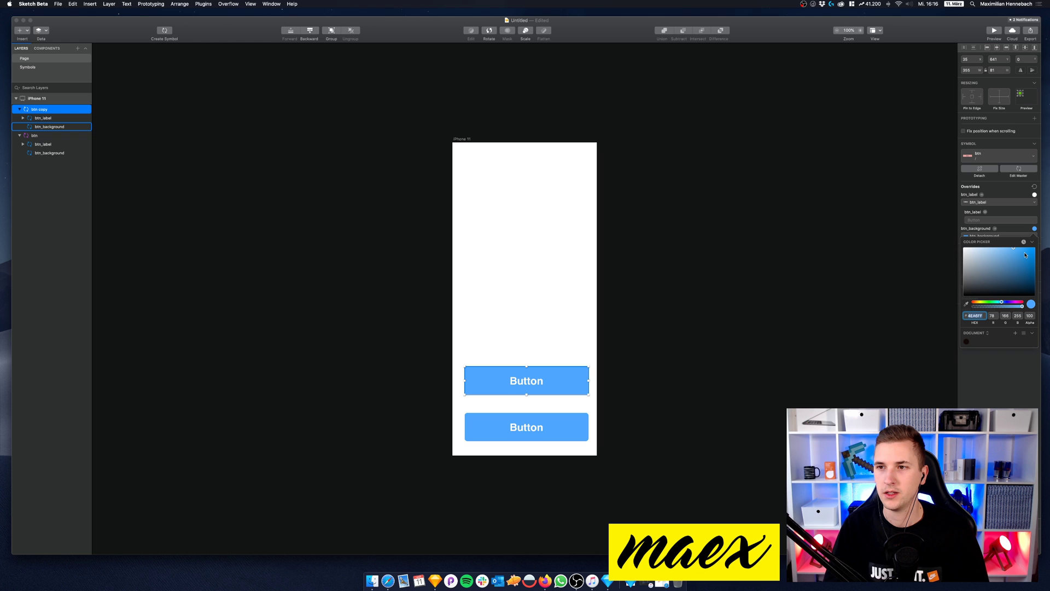
mouse_move(991, 303)
left_mouse_down()
mouse_move(981, 302)
mouse_move(1022, 305)
mouse_move(973, 304)
mouse_move(1004, 262)
mouse_move(1009, 281)
mouse_move(1011, 260)
mouse_move(995, 291)
left_mouse_up()
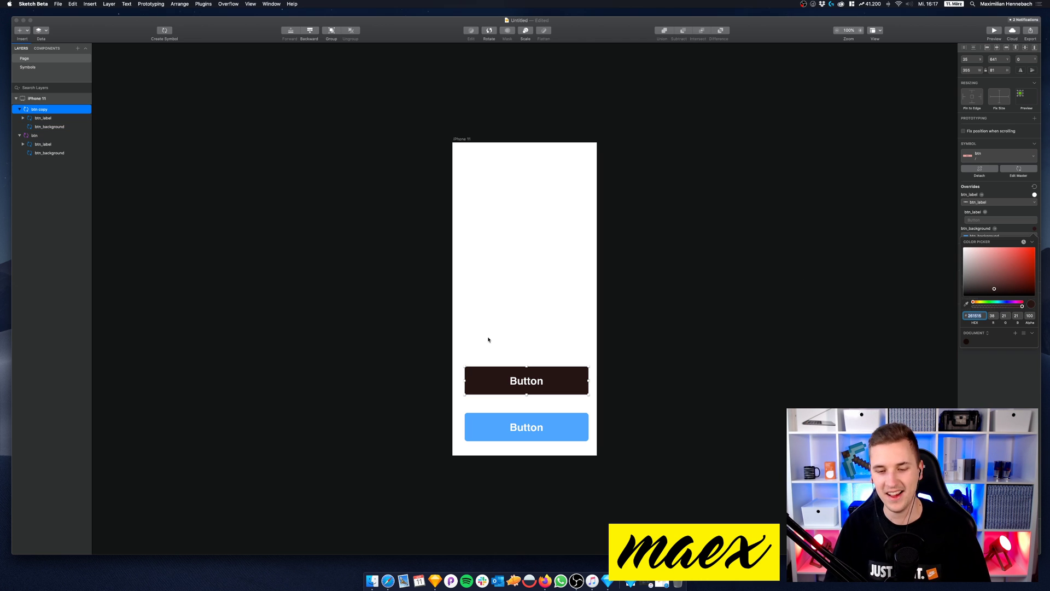
Step: Try a muted red as the original btn's btn_background tint and undo the change
left_click(521, 422)
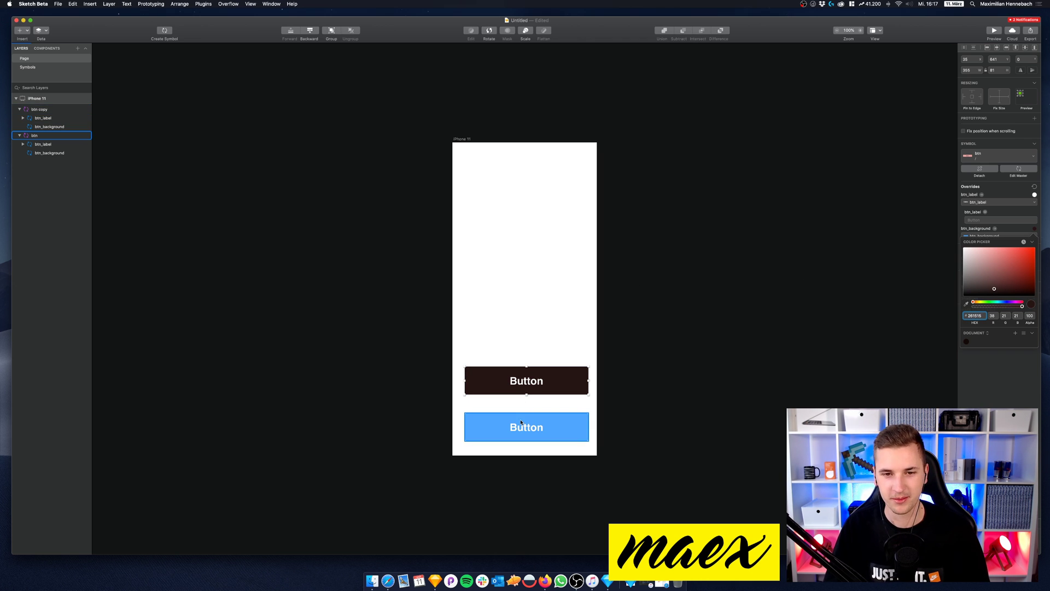
left_click(522, 423)
left_click_drag(1007, 279, 990, 271)
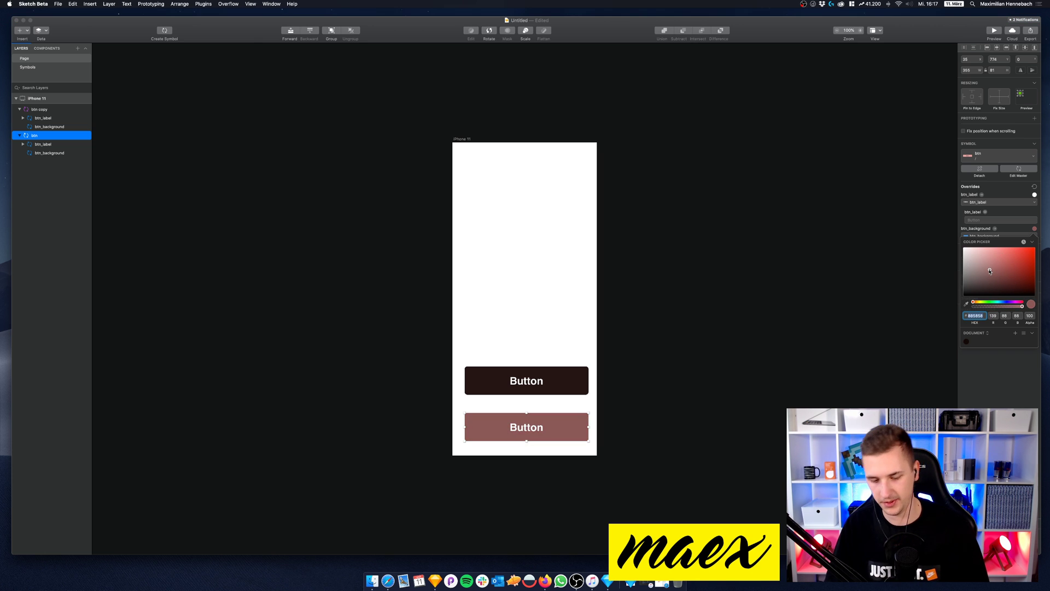
key("super+z")
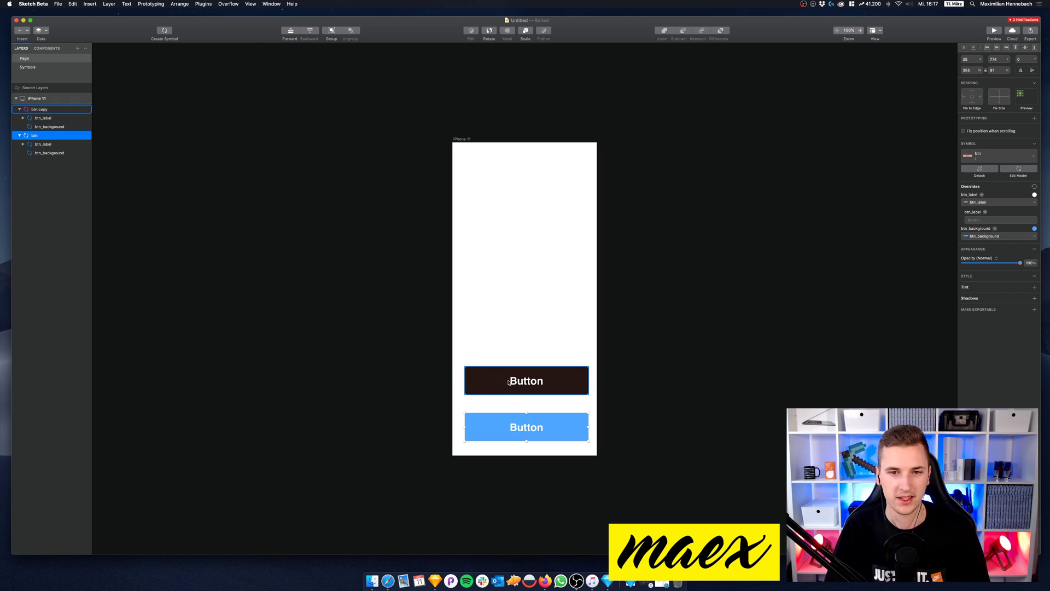
Step: Move the dark btn copy down to just above the blue button, at Y about 683
left_click_drag(533, 395, 532, 409)
key("Down")
key("Down")
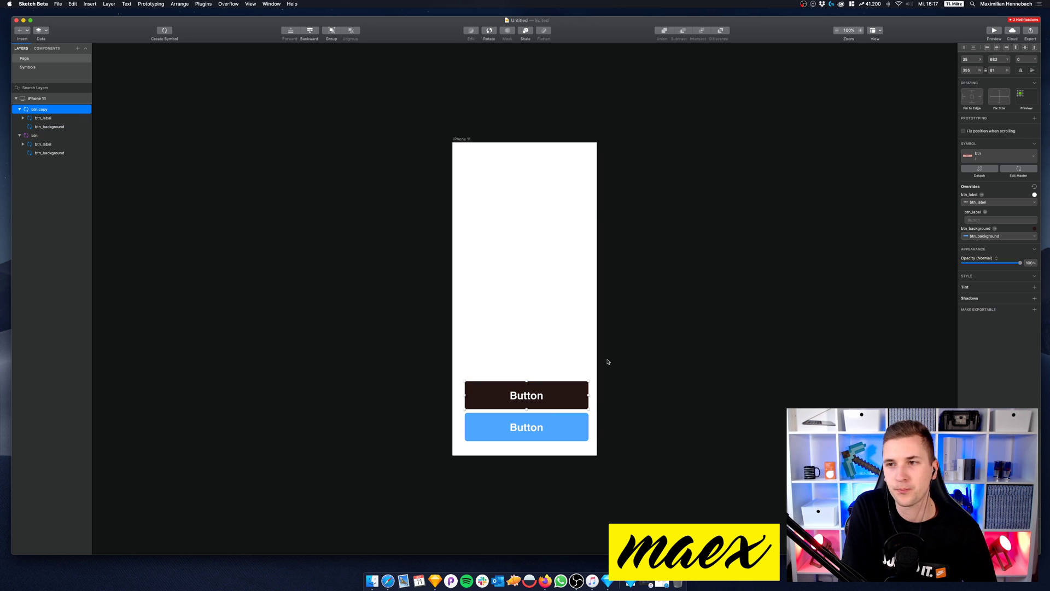
Step: Try another color for the dark btn copy's btn_label tint
left_click(1035, 195)
left_click_drag(1012, 238, 952, 200)
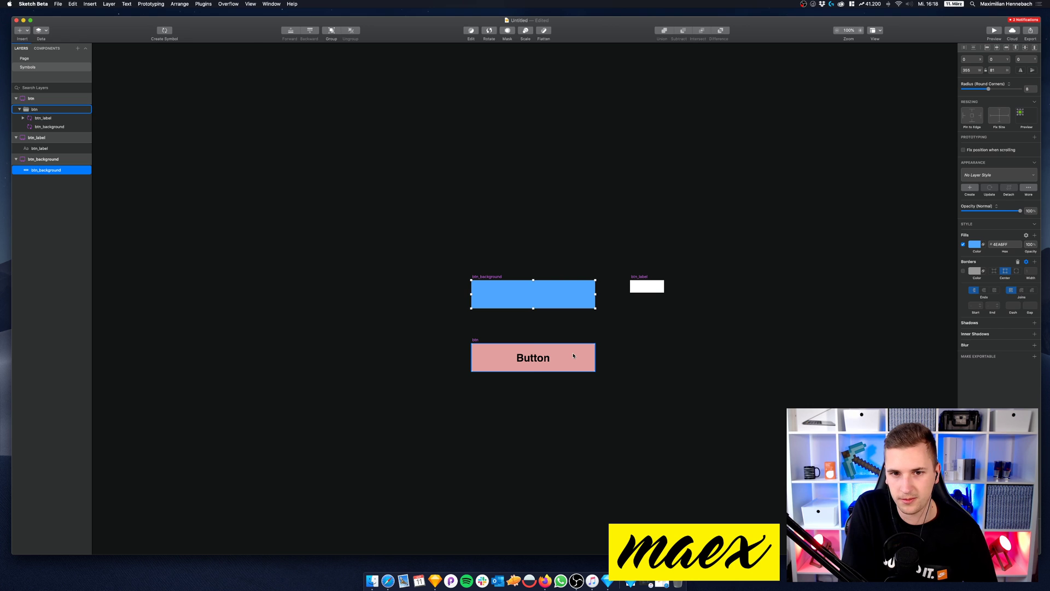
Step: In the btn master on the Symbols page, toggle the nested btn_background's tint off and on and recolor it purple 753A78
left_click(574, 356)
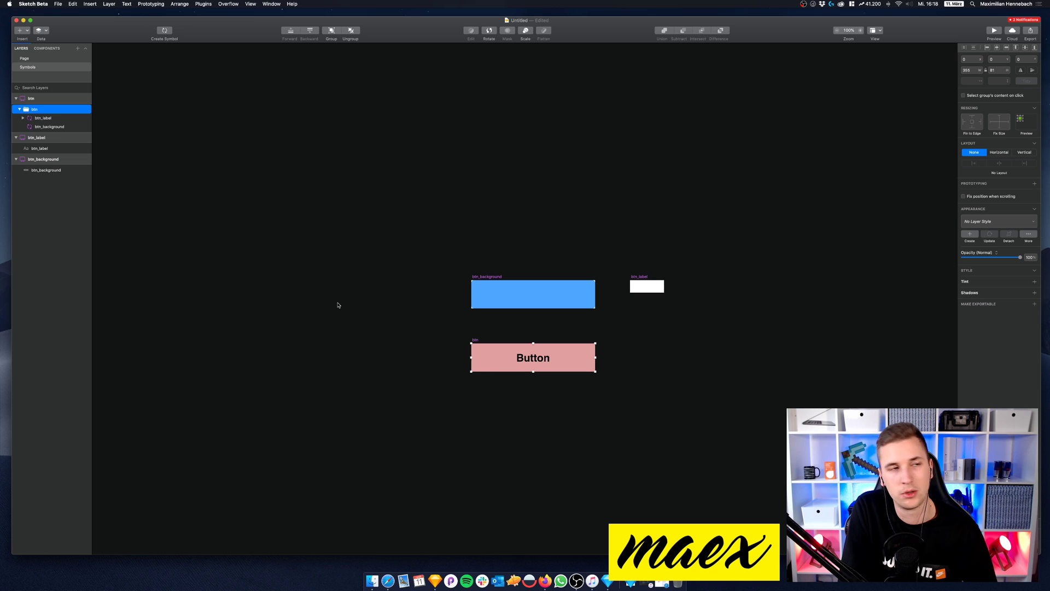
double_click(492, 357)
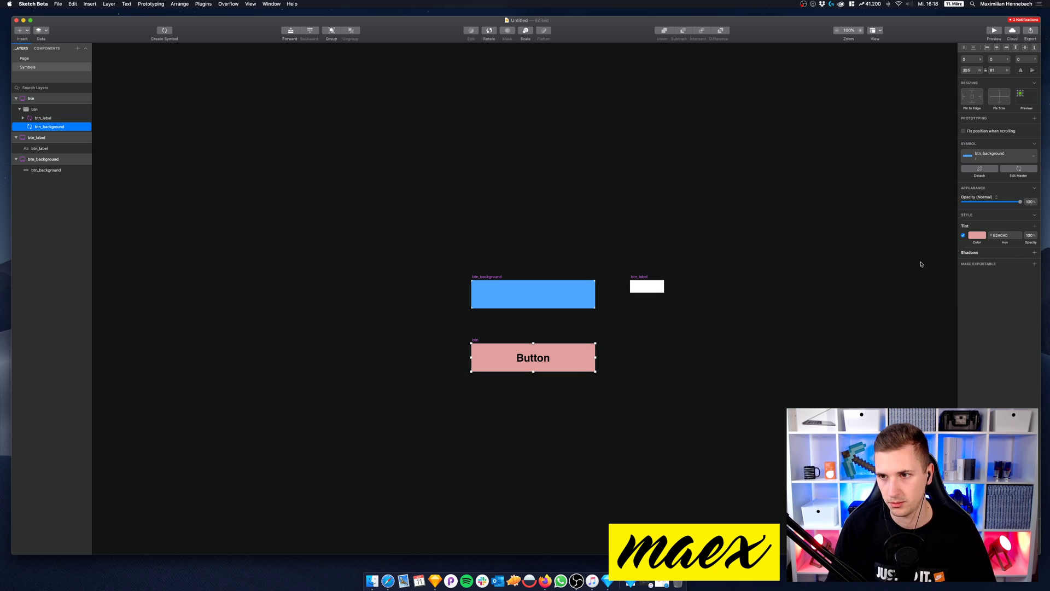
left_click(980, 235)
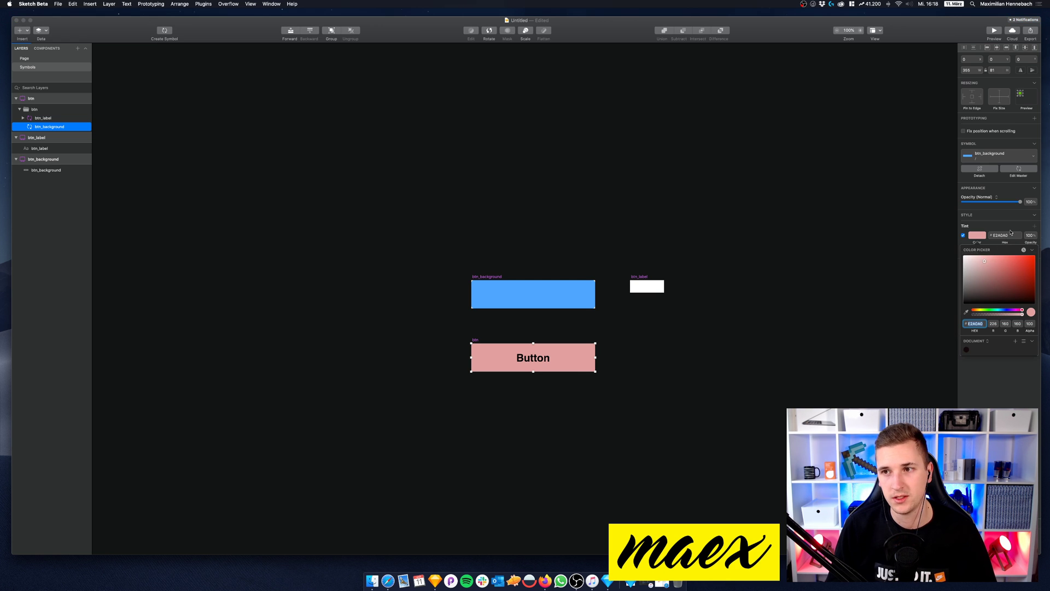
left_click(964, 236)
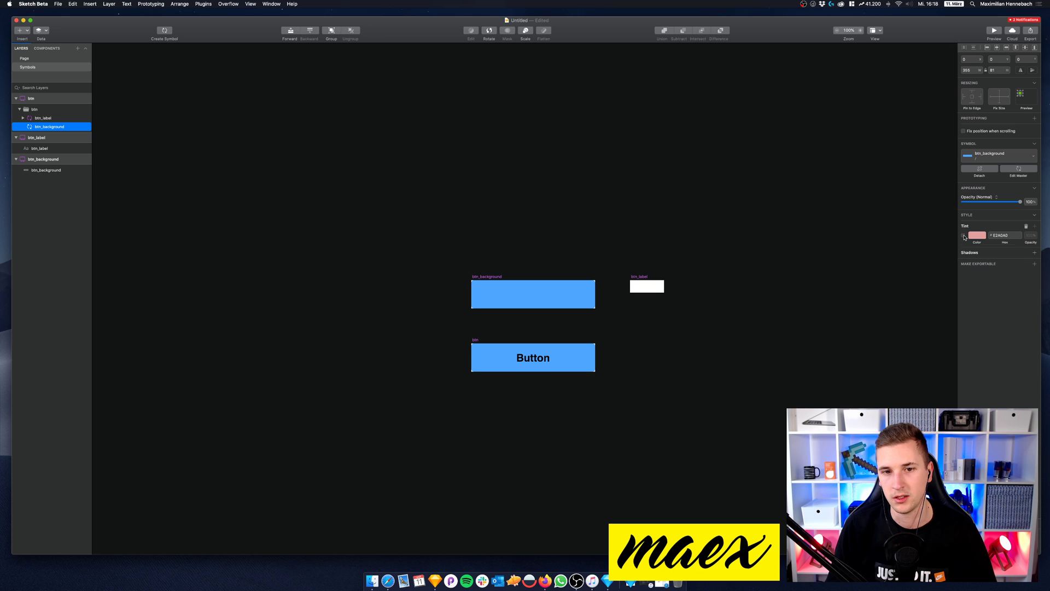
left_click(964, 236)
left_click_drag(1023, 311, 970, 262)
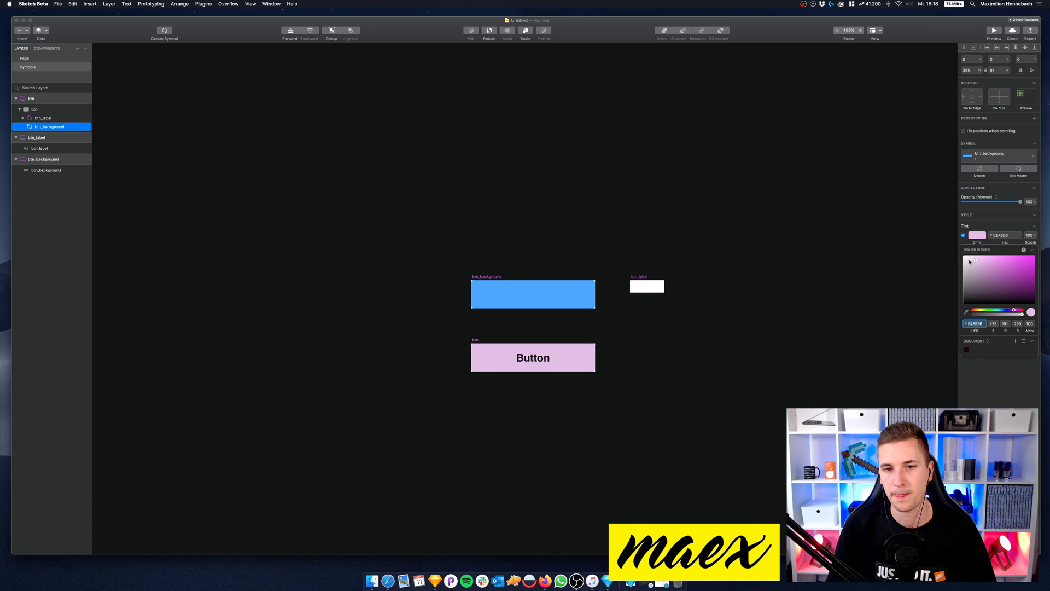
left_click(966, 350)
Step: Compare the btn master on the Symbols page with the instances on the iPhone 11 artboard, checking the blue instance's btn_background tint override
left_click(32, 60)
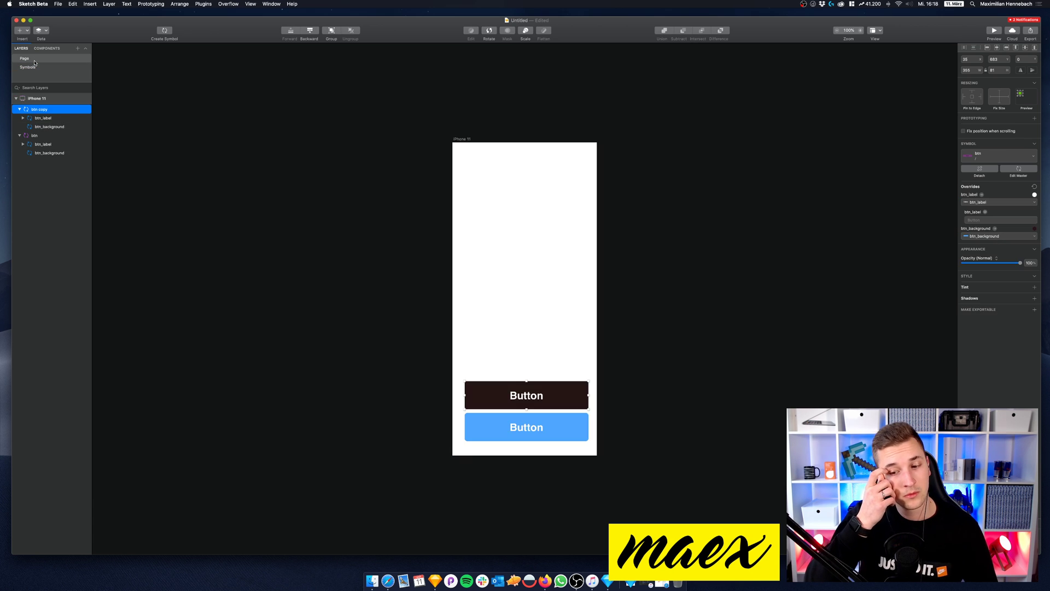
left_click(555, 419)
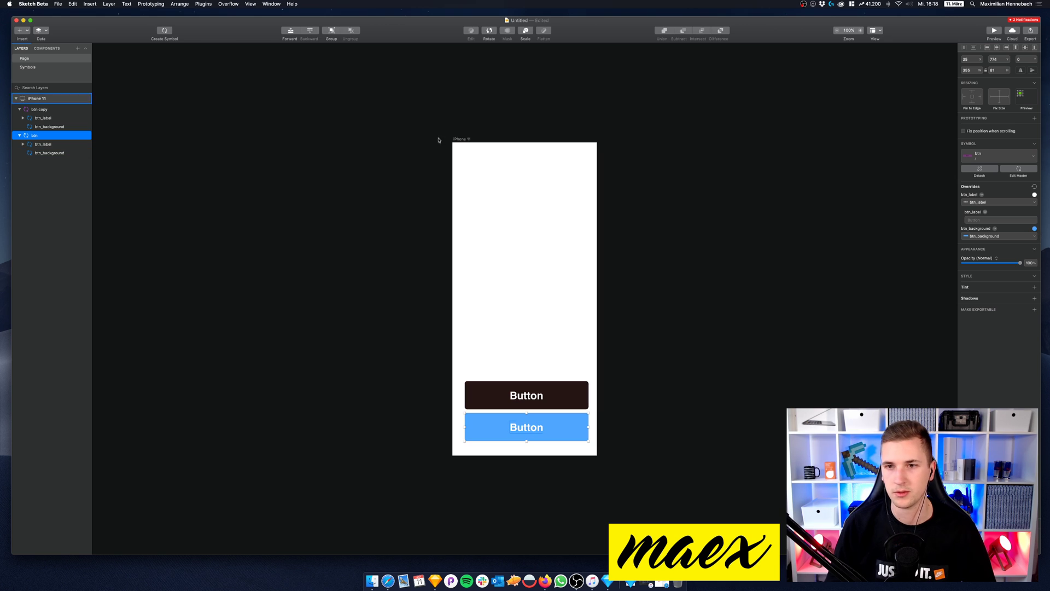
left_click(1035, 229)
left_click(1034, 230)
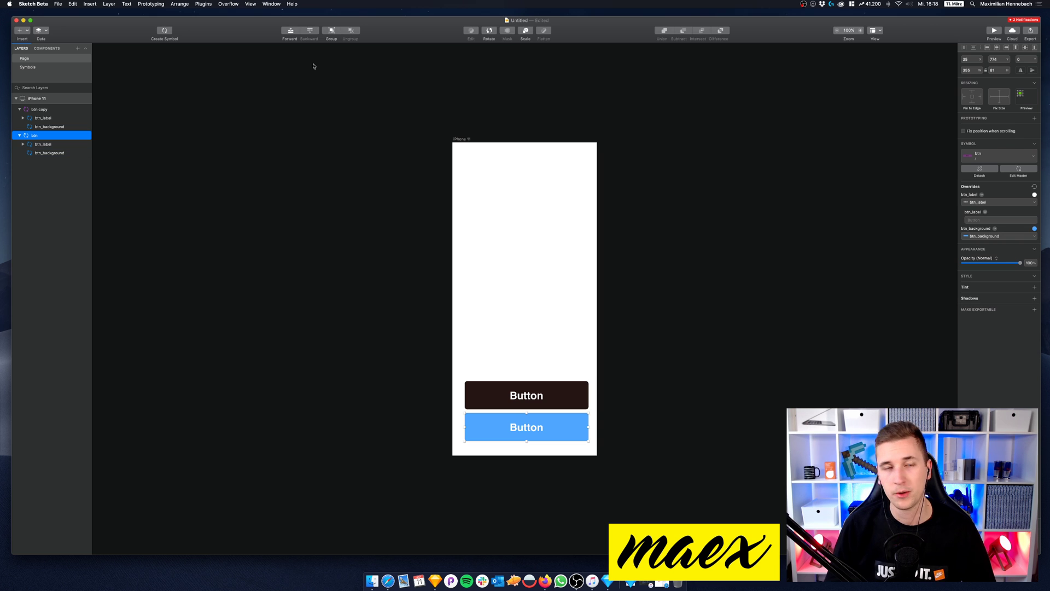
left_click(80, 68)
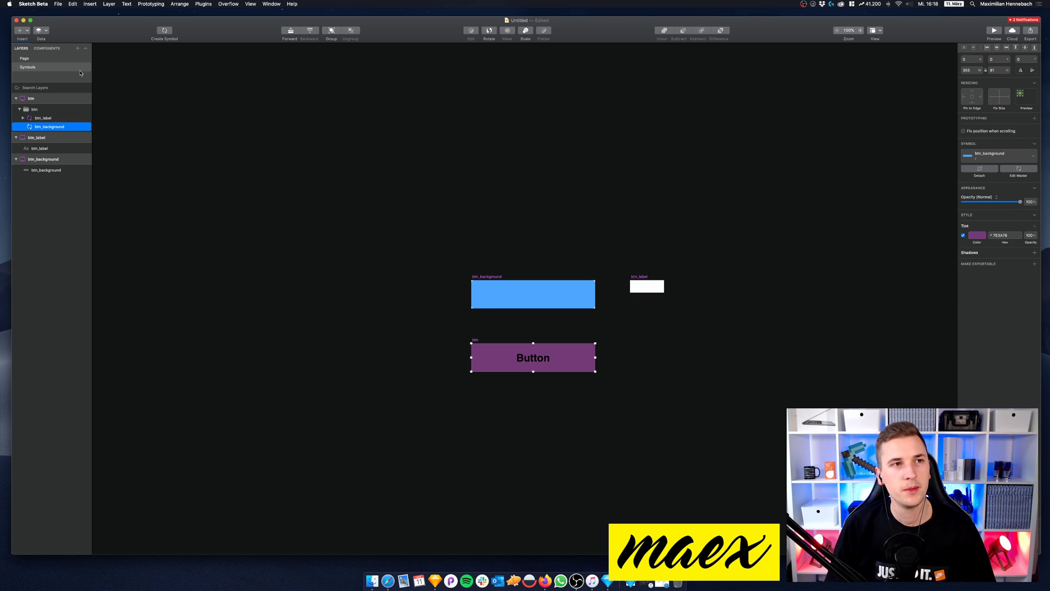
left_click(25, 58)
left_click(35, 67)
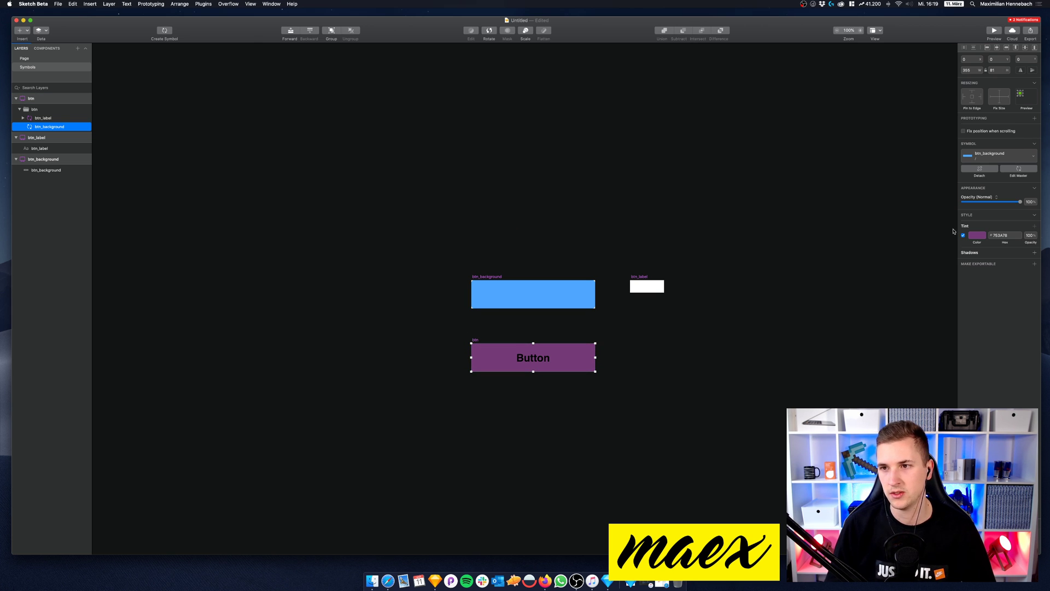
left_click(26, 58)
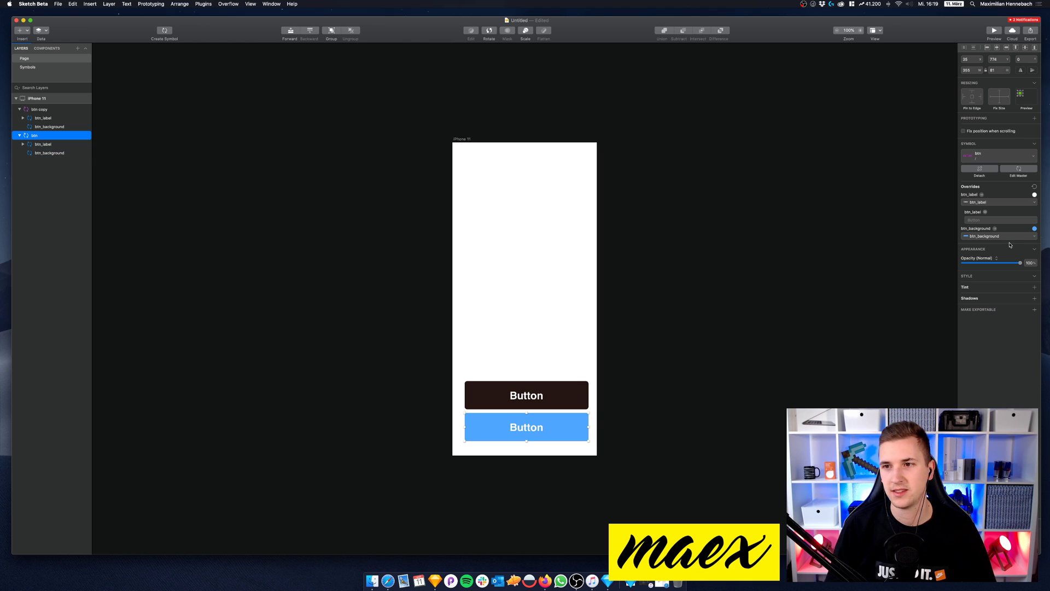
Step: Change the blue btn instance's btn_background tint override to bright green 75E43A
left_click(1035, 228)
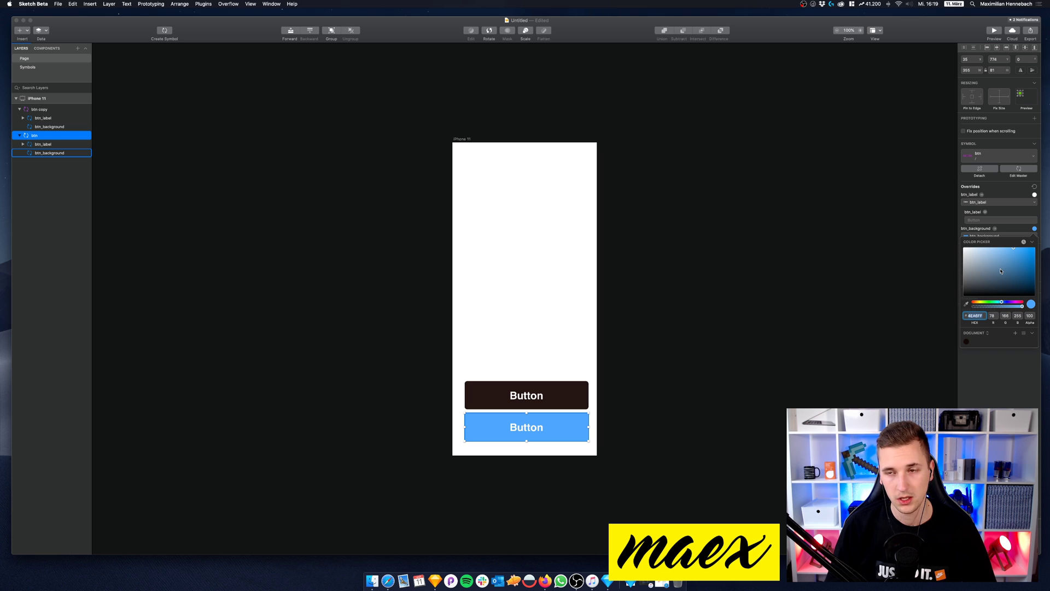
left_click_drag(1001, 271, 1018, 253)
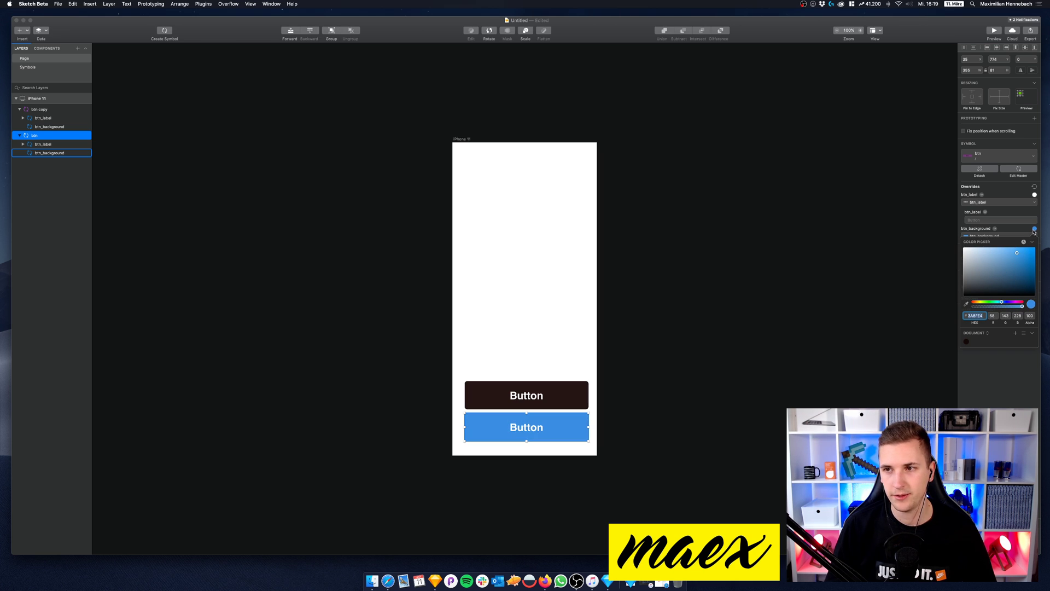
left_click(1024, 242)
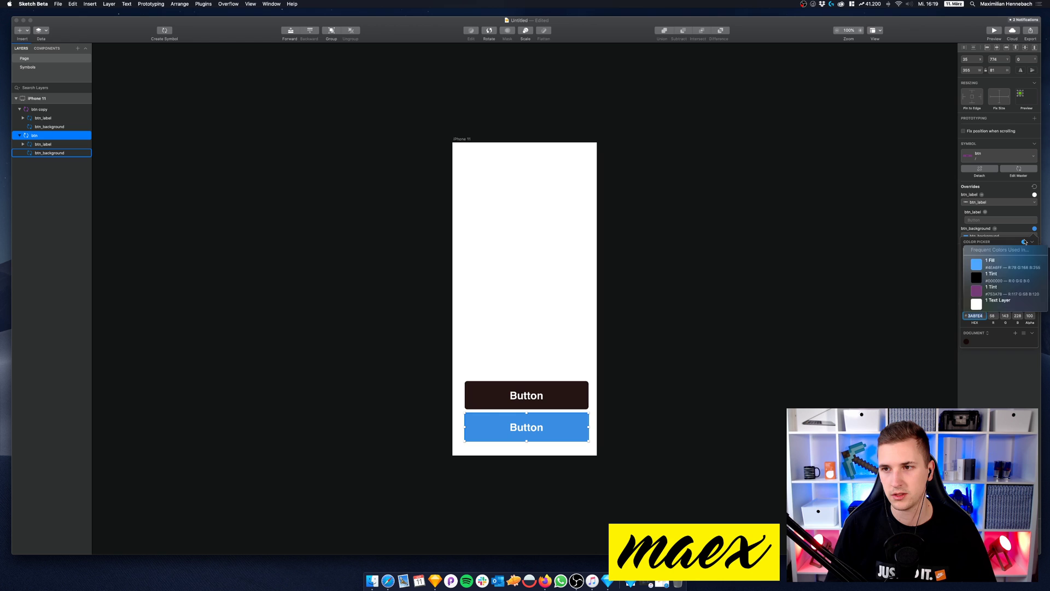
left_click(1025, 242)
left_click_drag(1002, 302, 986, 302)
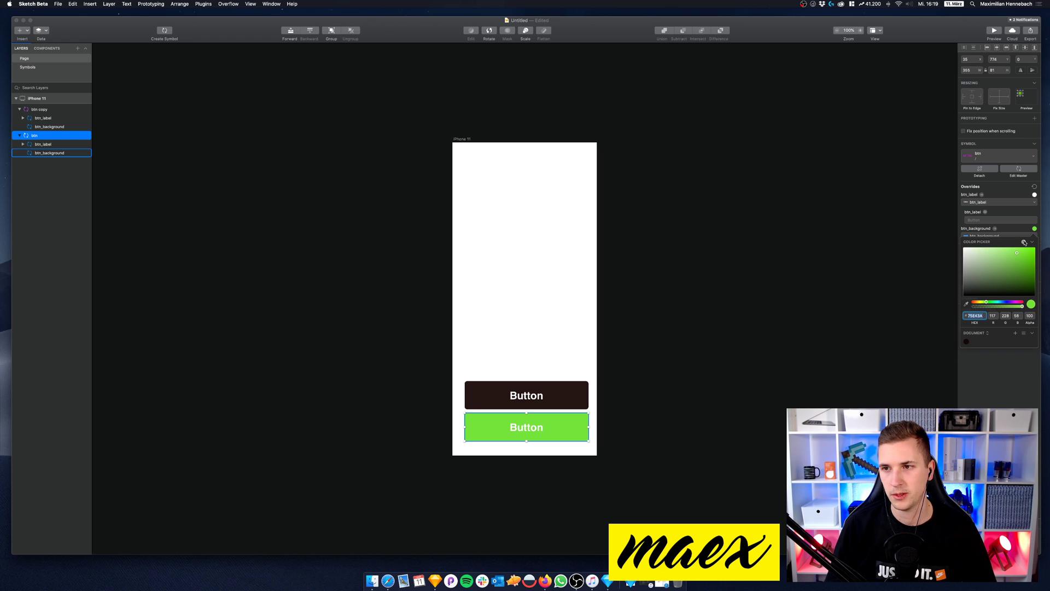
Step: Review the document's frequently used colors and lighten the green btn's btn_background tint override to pale green B9FC95
left_click(1025, 242)
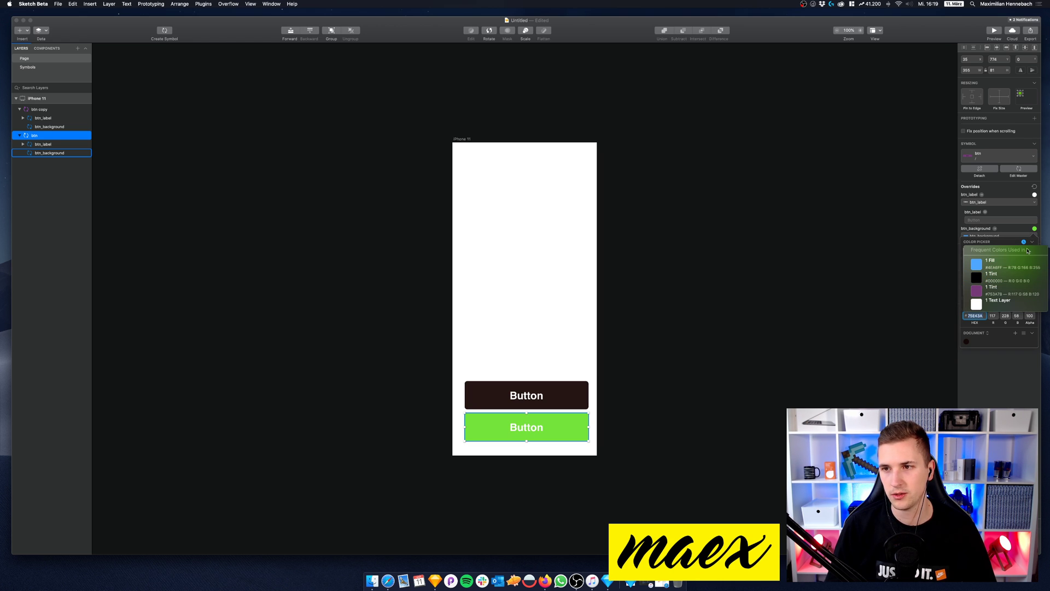
left_click(1024, 242)
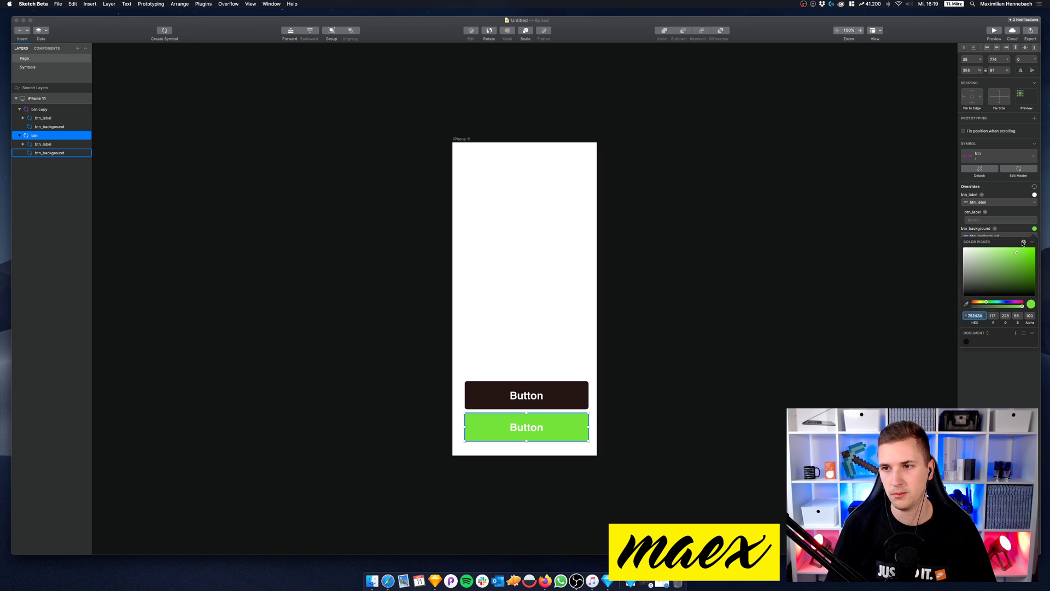
left_click(1024, 243)
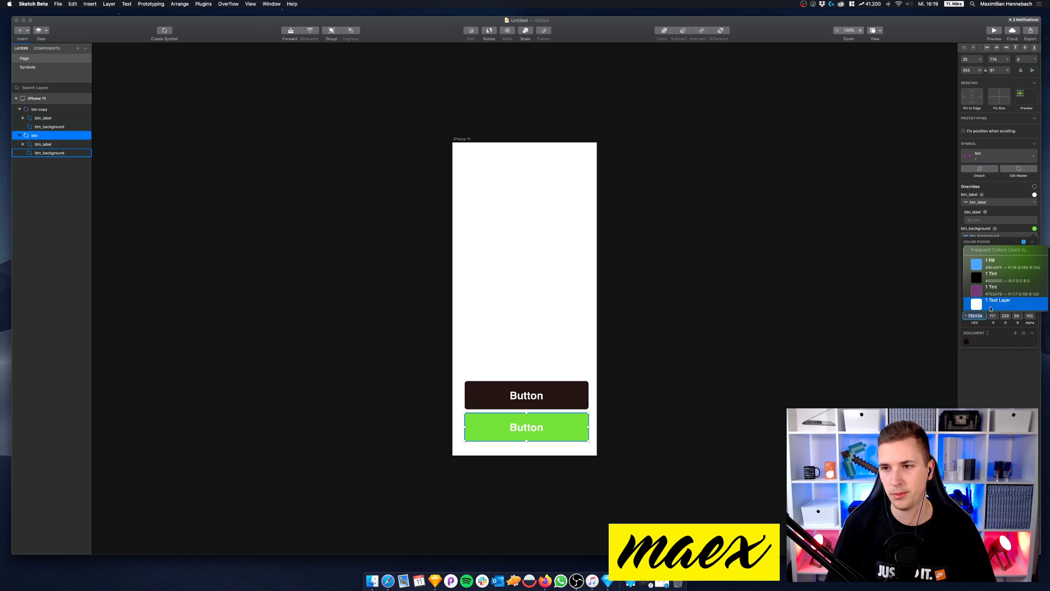
left_click(1024, 243)
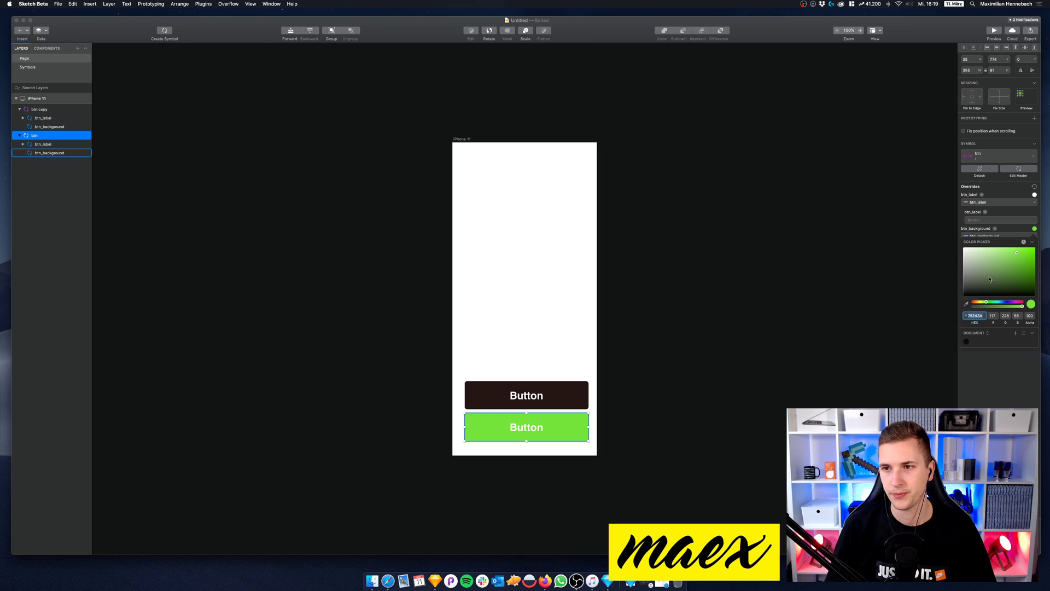
mouse_move(999, 261)
left_mouse_down()
mouse_move(980, 249)
mouse_move(993, 249)
left_mouse_up()
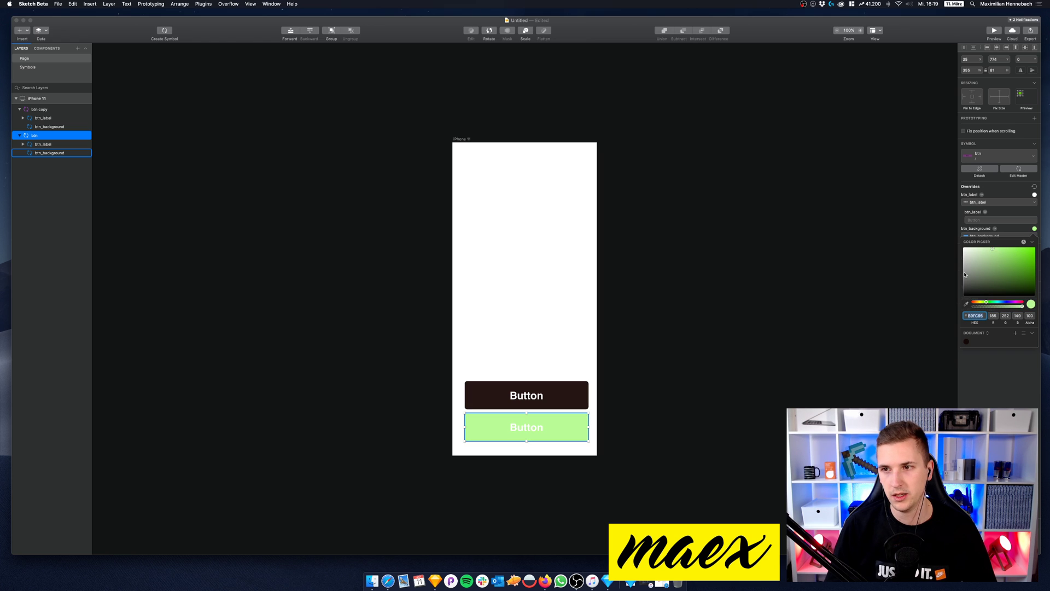
left_click(1034, 229)
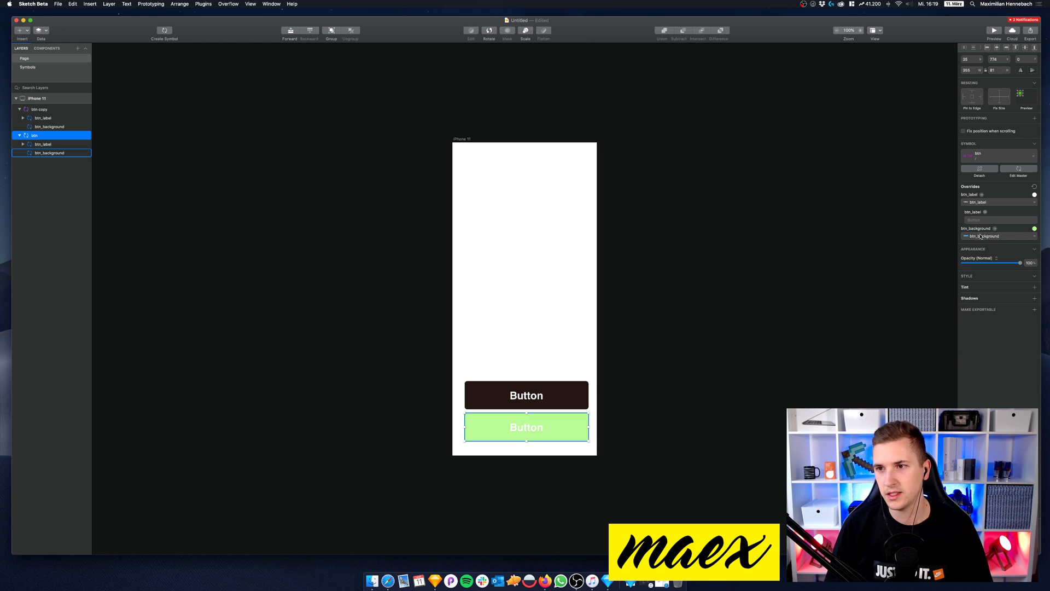
Step: Check which tints the frequently used colors list contains for the pale green btn instance
left_click(1035, 229)
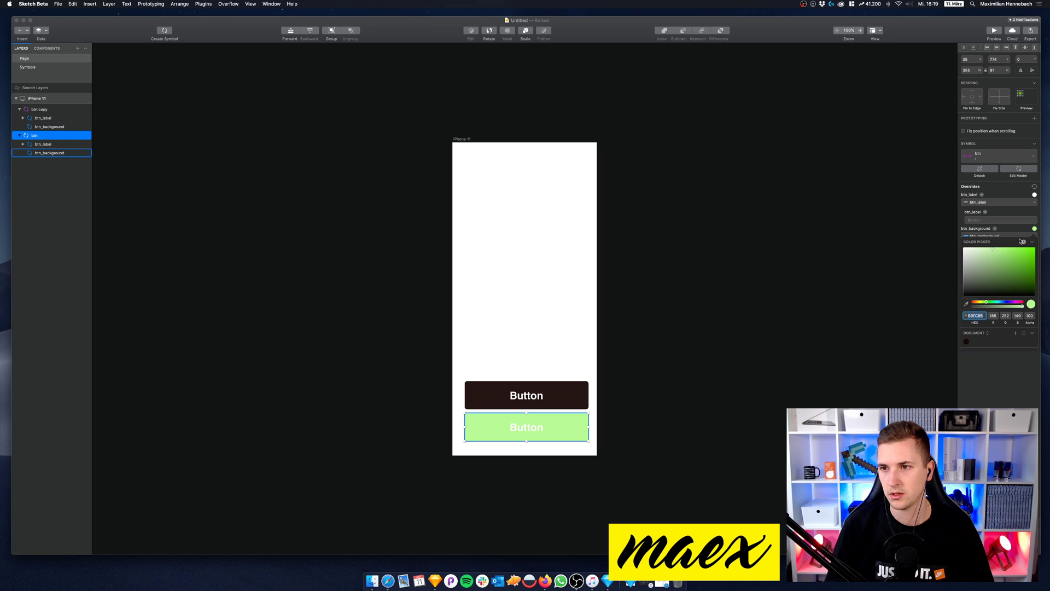
left_click(1022, 242)
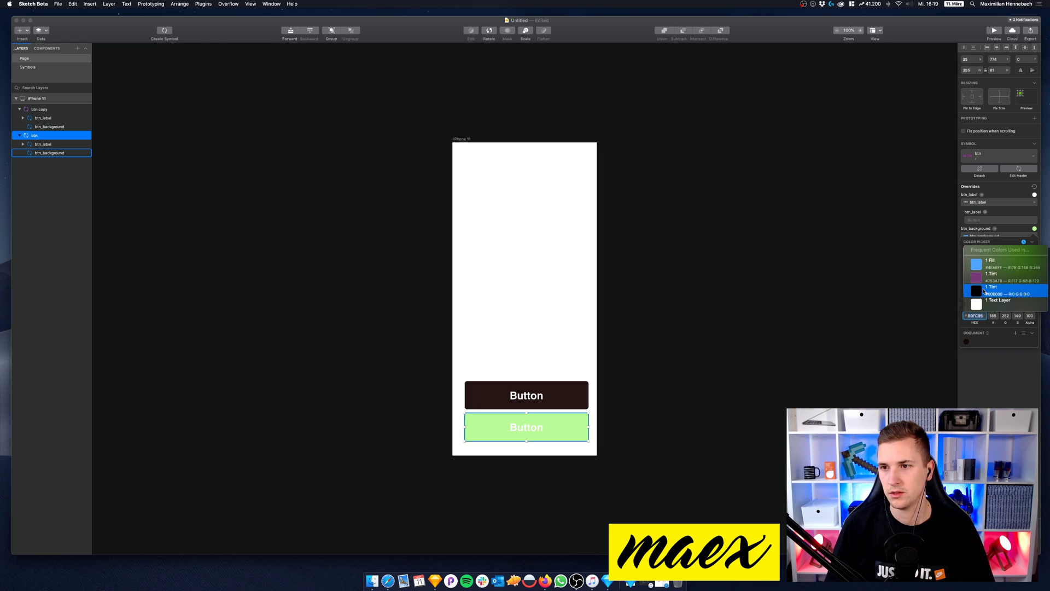
left_click(1024, 241)
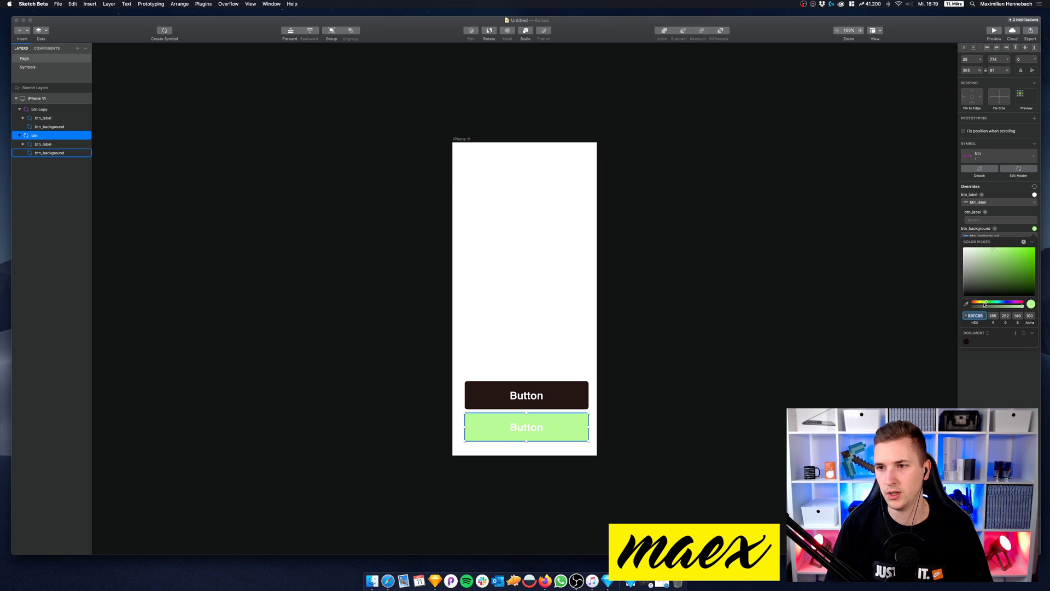
Step: Try a bright red and a darker muted red as the lower btn's btn_background tint override, reopening the color picker between them
left_click_drag(986, 305, 973, 302)
left_click(1016, 255)
left_click(1035, 229)
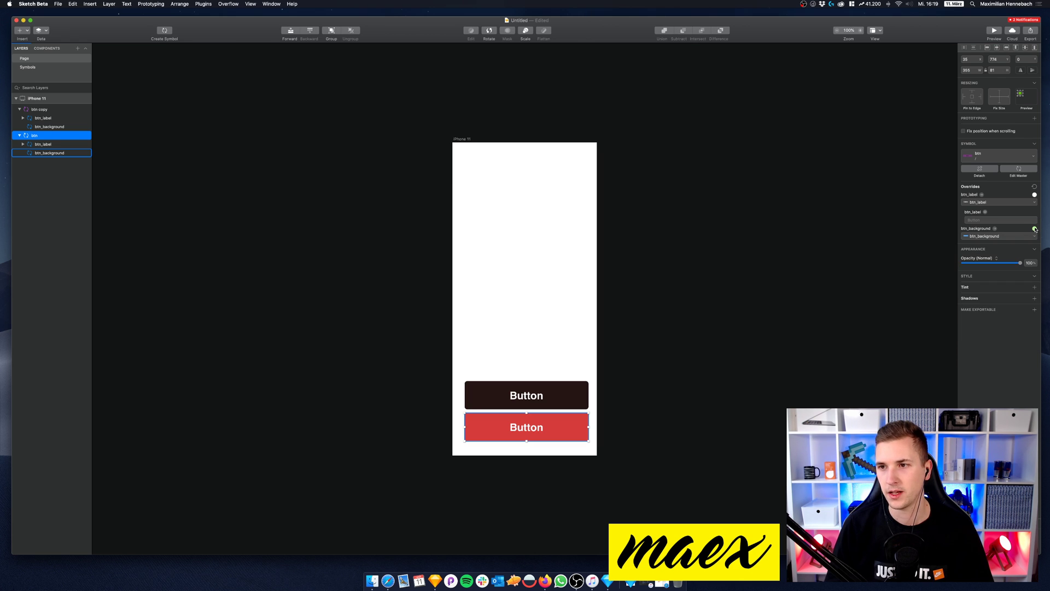
left_click(1033, 229)
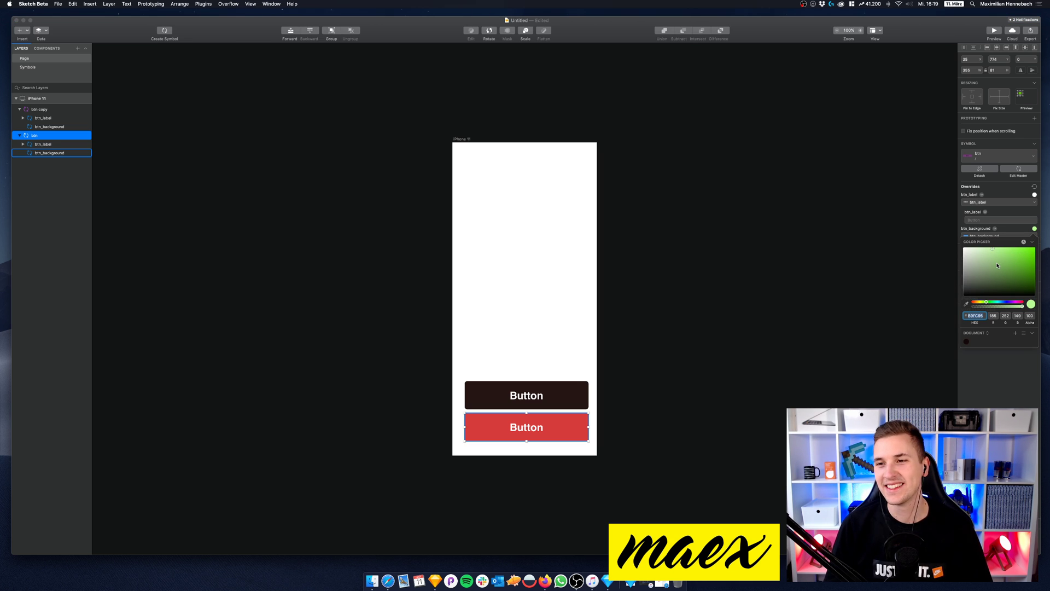
left_click_drag(979, 306, 973, 304)
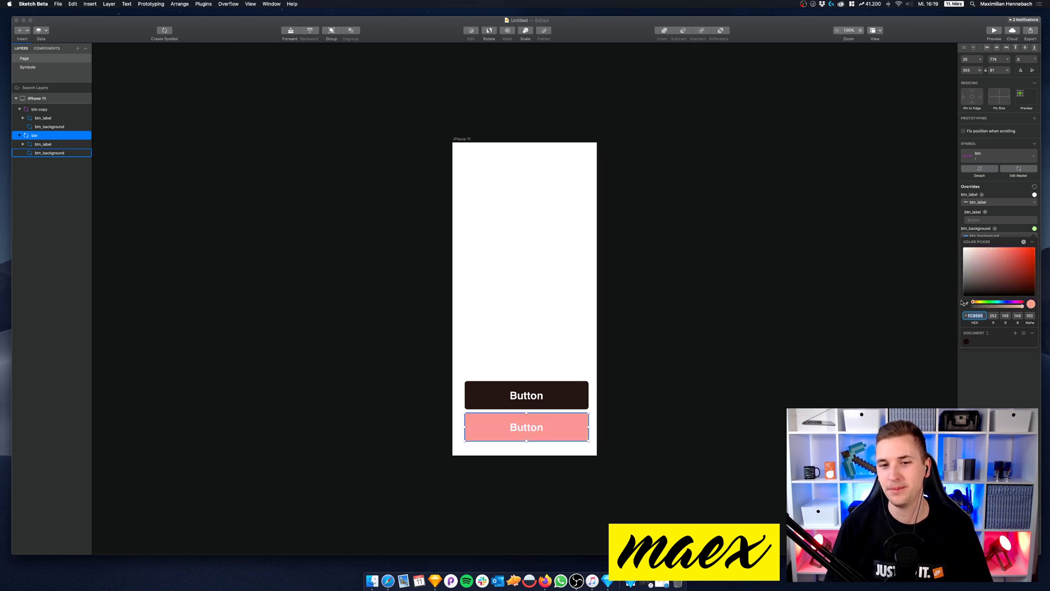
left_click_drag(1029, 256, 1011, 269)
left_click(1035, 229)
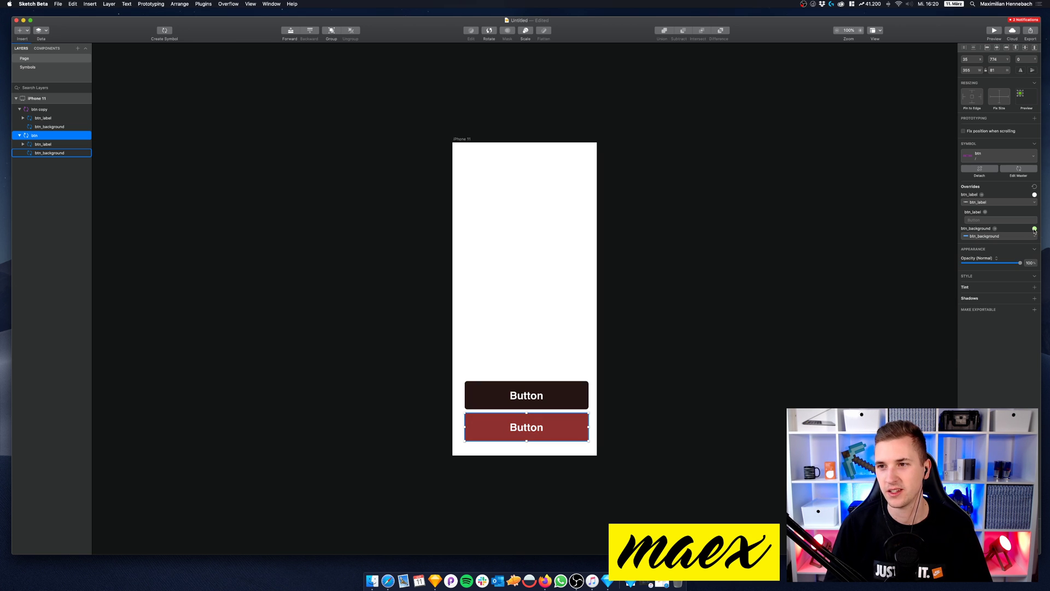
Step: Set the lower btn's btn_background tint override to a muted green and deselect the instance
left_click(1035, 229)
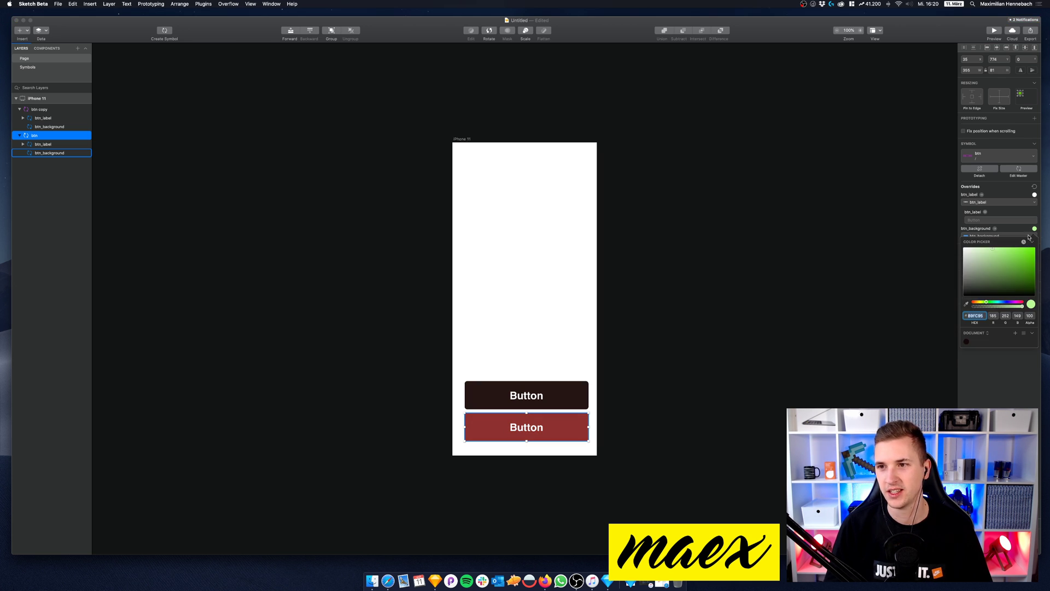
left_click(999, 262)
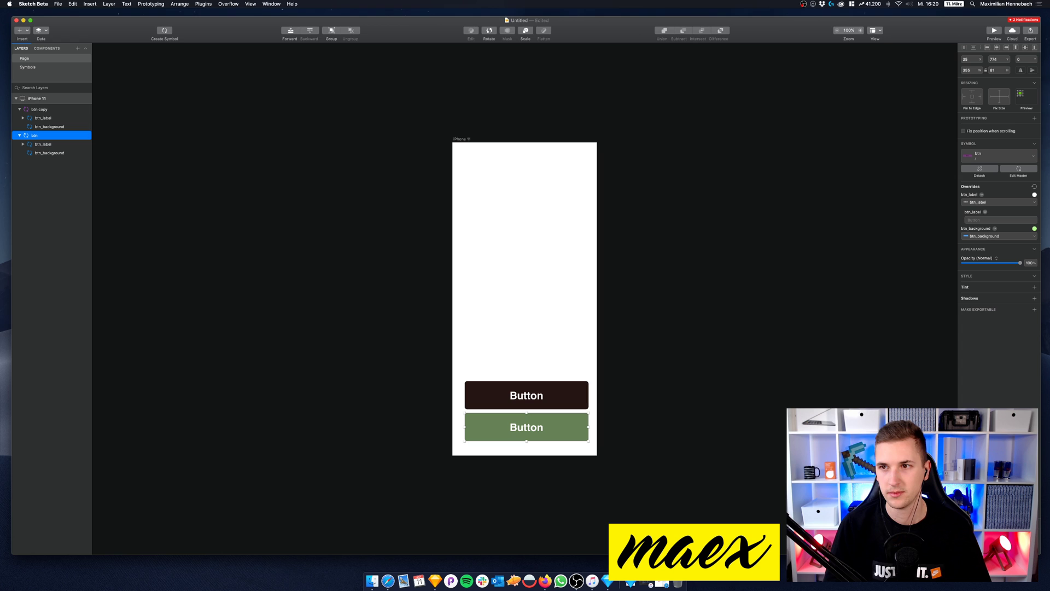
left_click(385, 403)
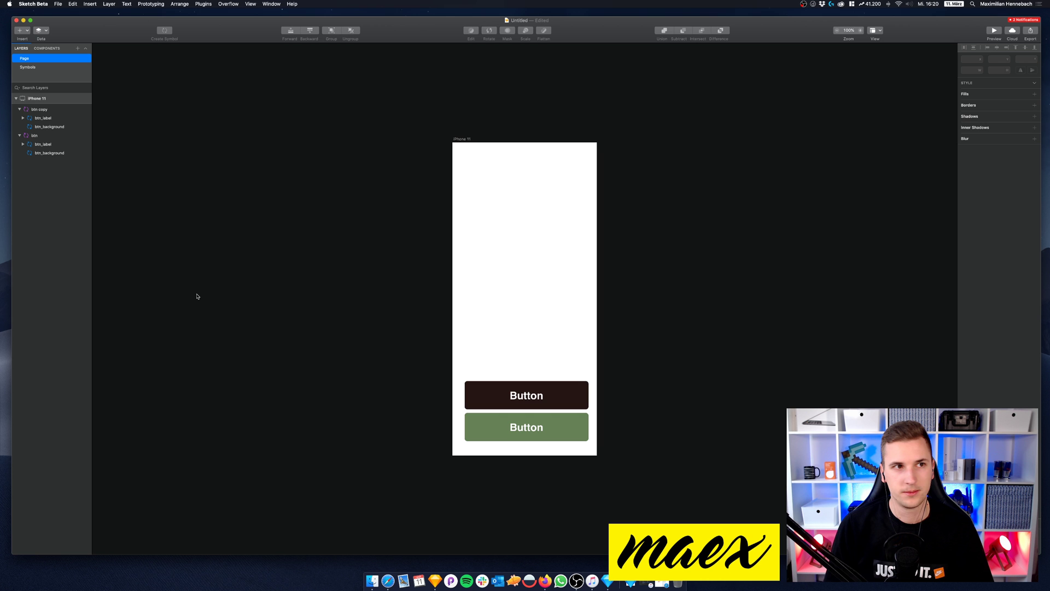
Step: Check the Sketch Beta 64 release notes in Safari, switch back to Sketch Beta and show the document's component libraries
left_click(388, 581)
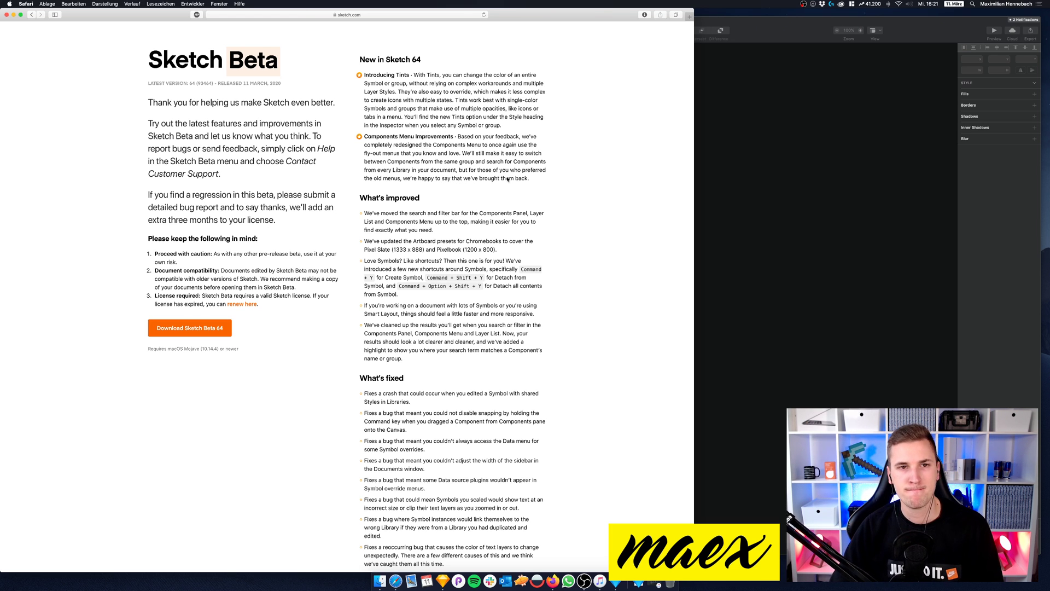
left_click(752, 159)
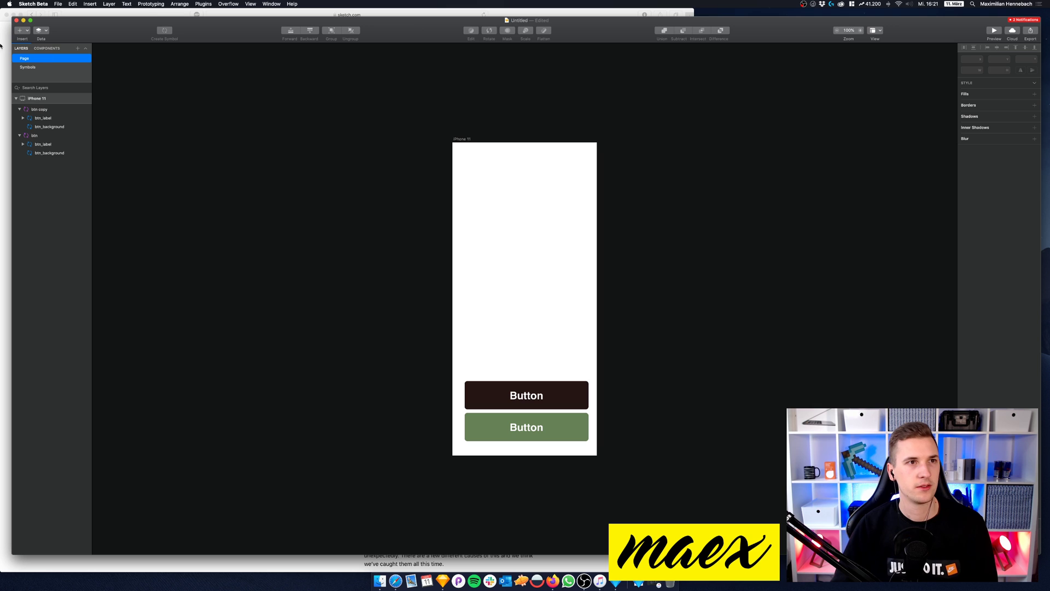
left_click(46, 48)
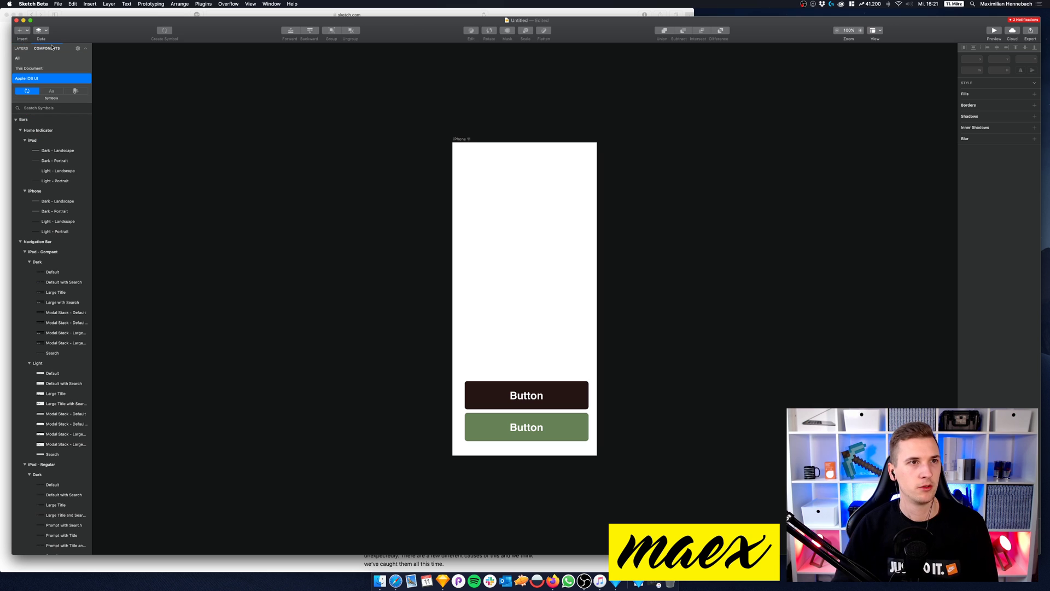
Step: Preview the document's own btn, btn_background and btn_label symbols among its components
left_click(13, 14)
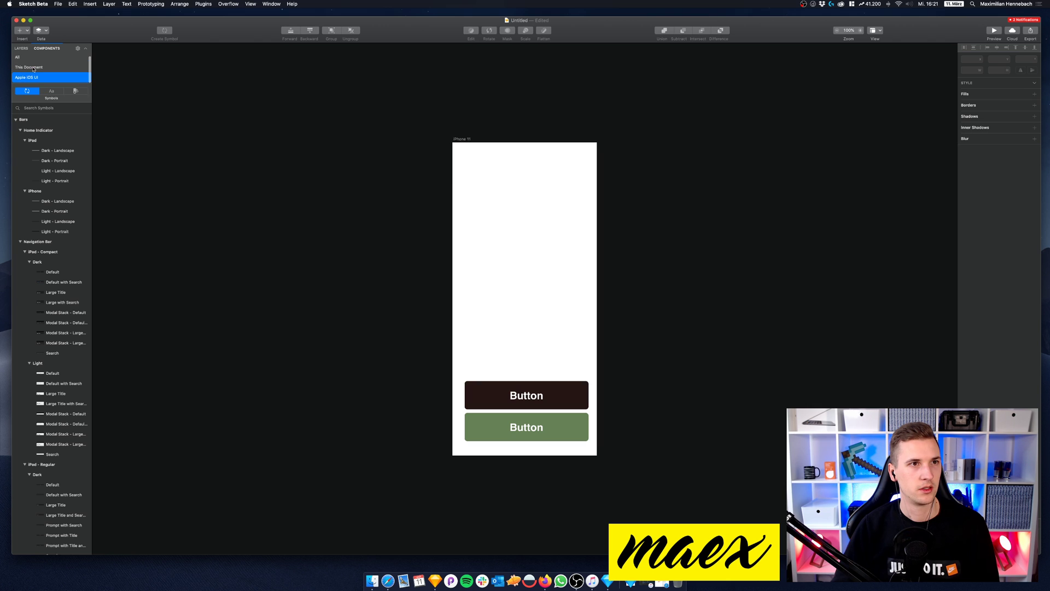
left_click(33, 68)
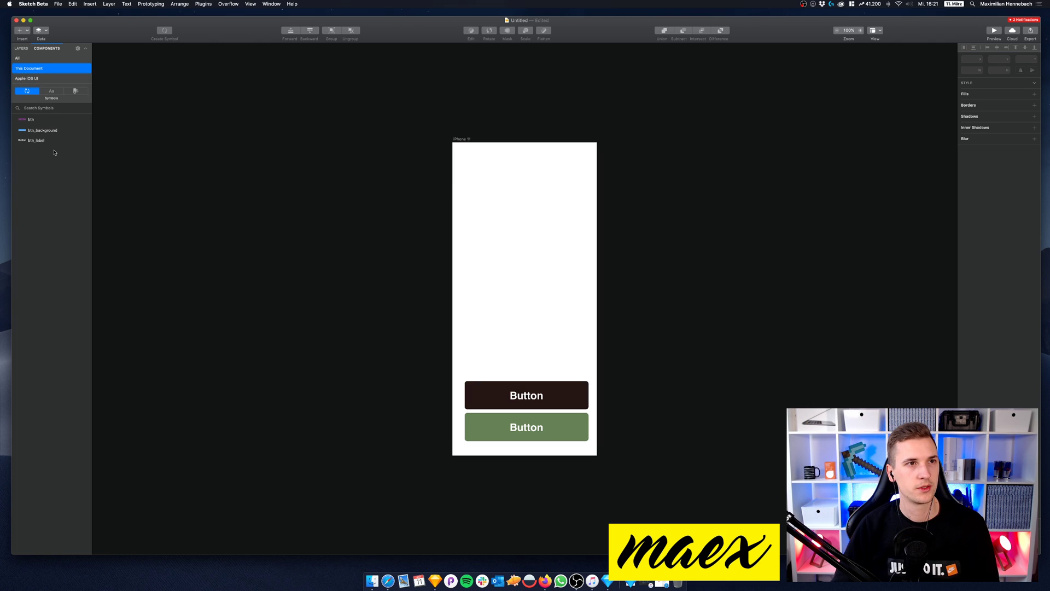
left_click(41, 130)
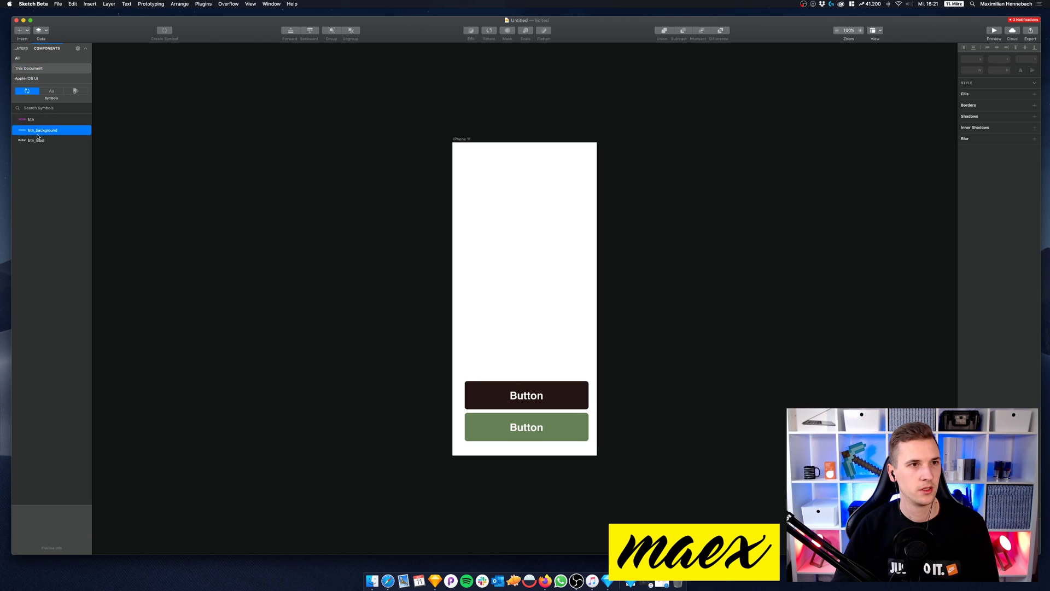
left_click(38, 121)
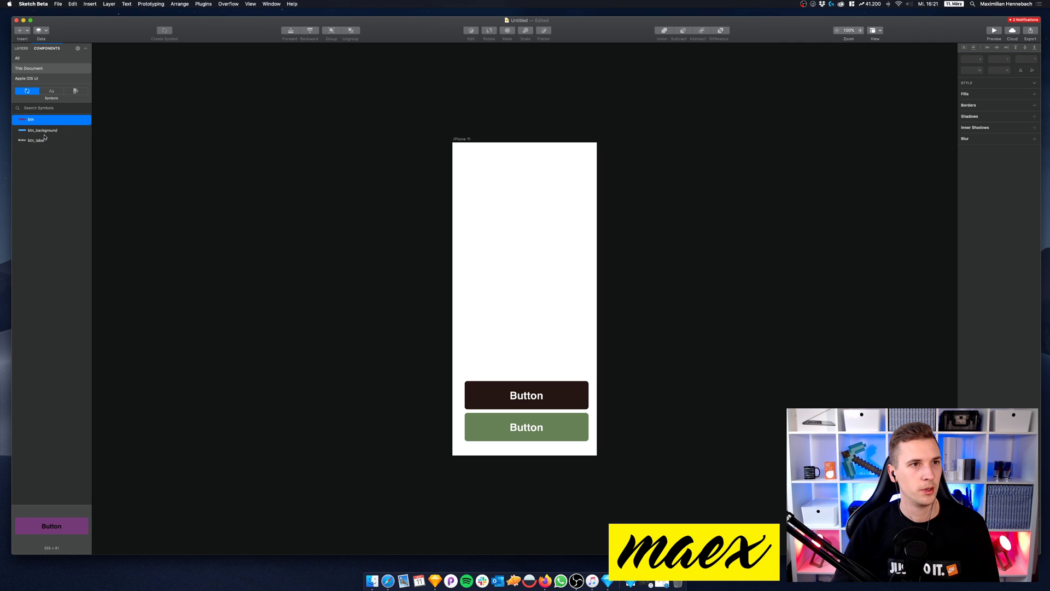
left_click(41, 133)
left_click(42, 140)
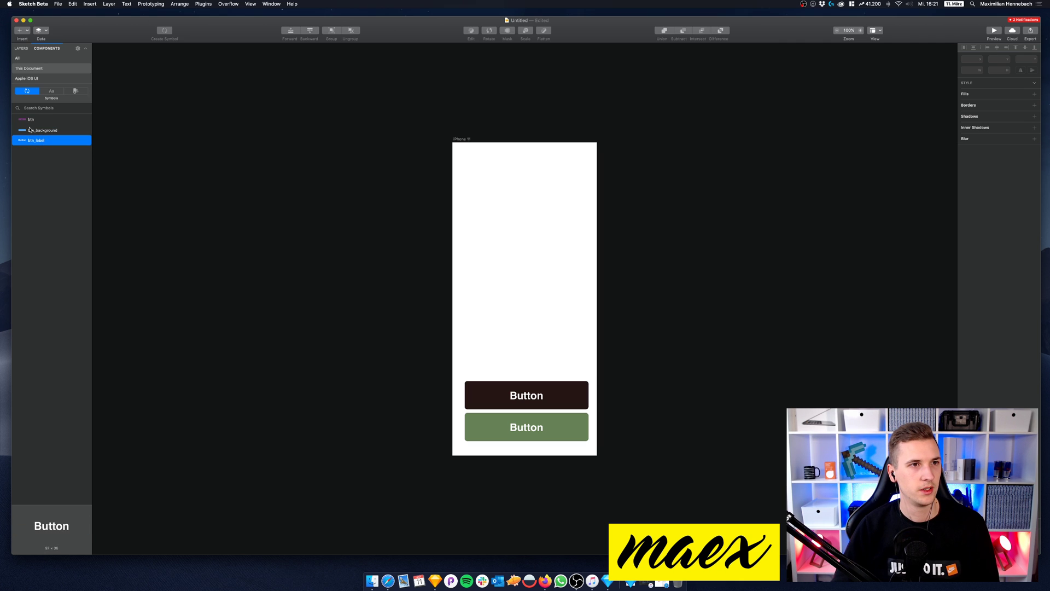
Step: Give the btn_label symbol master a light red background color on the Symbols page and return to the page with the artboard
left_click(21, 48)
left_click(27, 66)
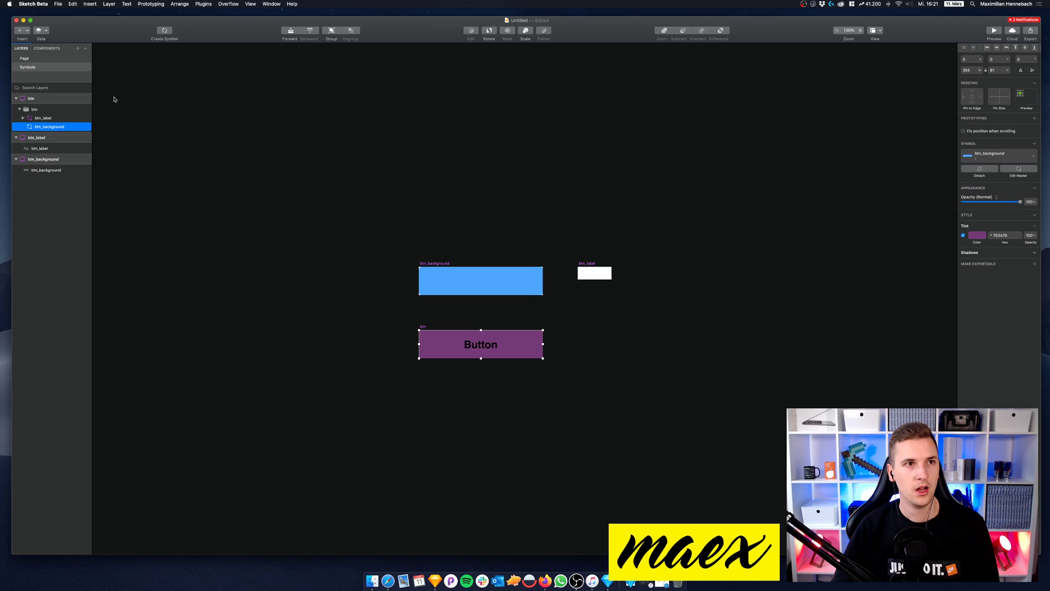
left_click(24, 58)
left_click(46, 48)
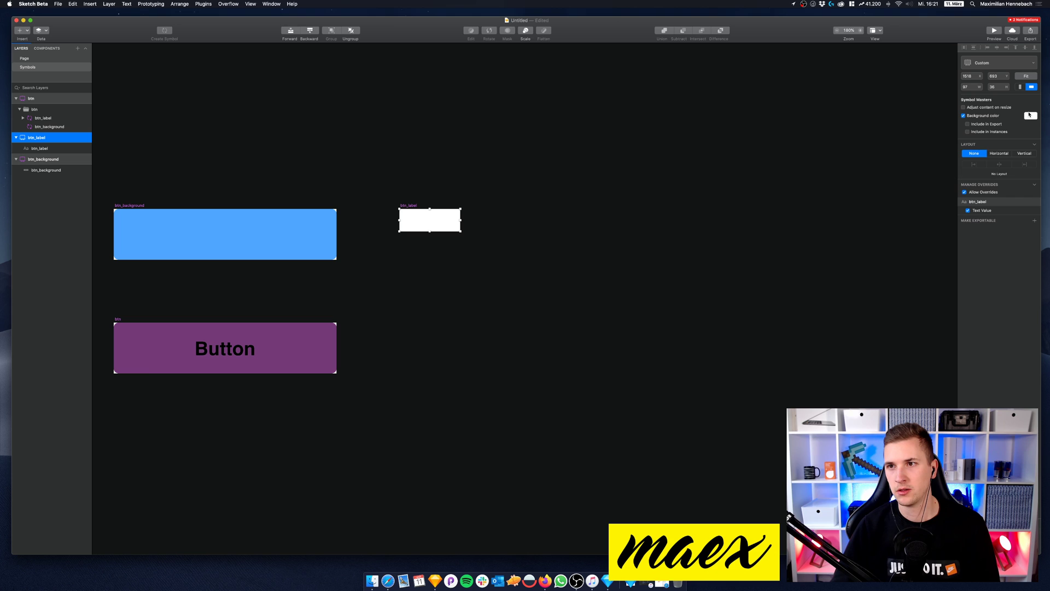
left_click(1030, 115)
left_click(990, 134)
left_click_drag(991, 133, 993, 136)
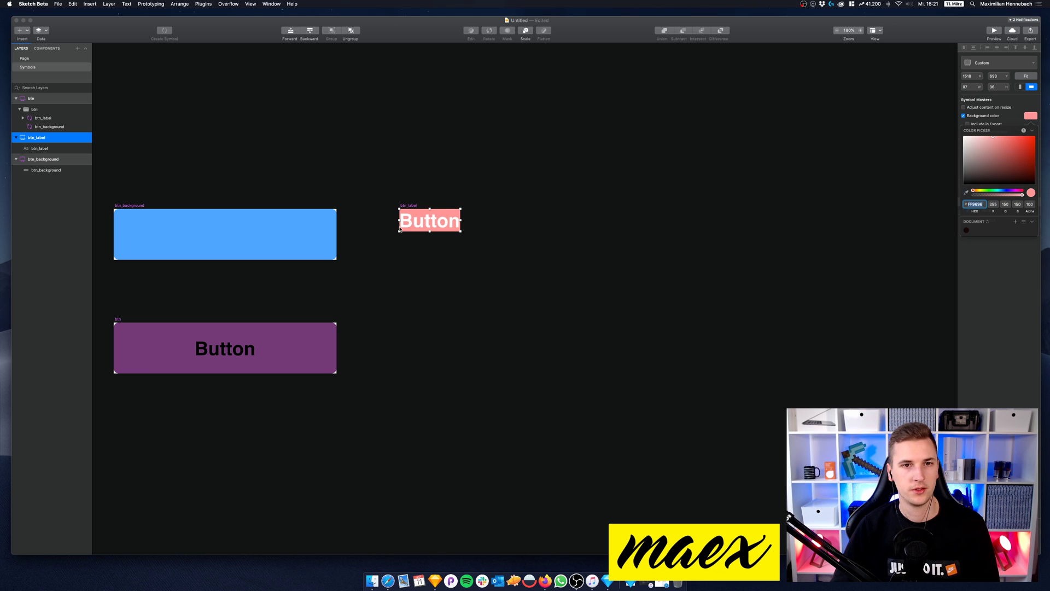
key("Escape")
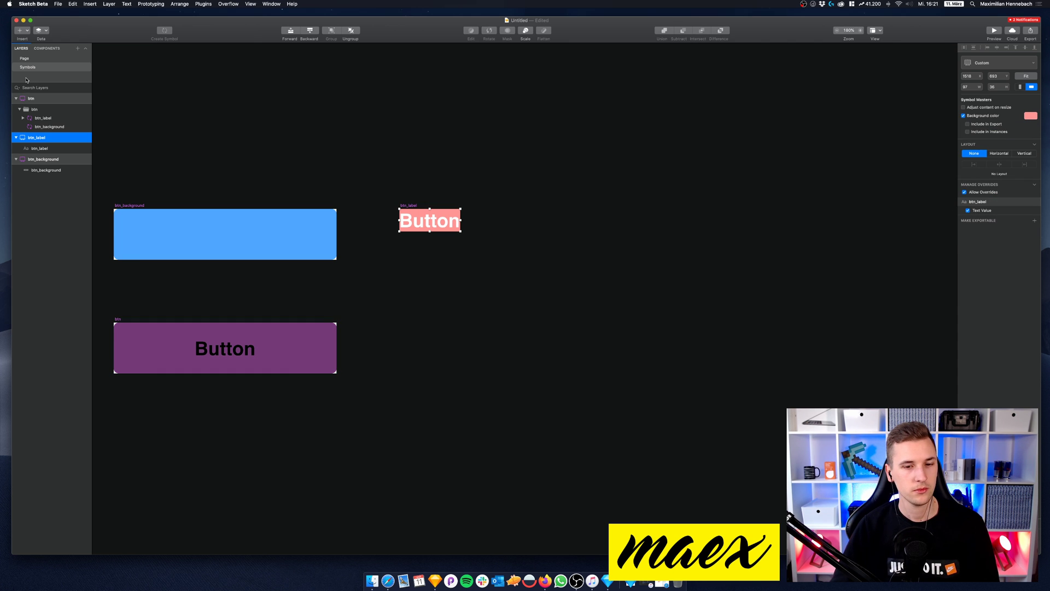
left_click(25, 58)
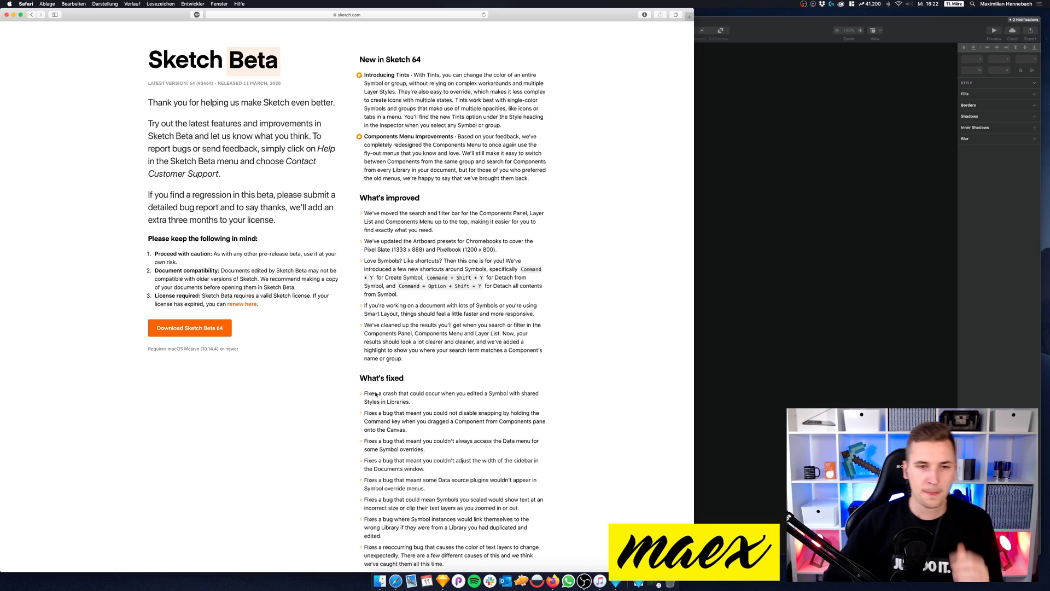
Step: Review the improvements and fixes in the Sketch Beta 64 release notes in Safari and switch back to Sketch Beta
scroll(376, 393, "down", 5)
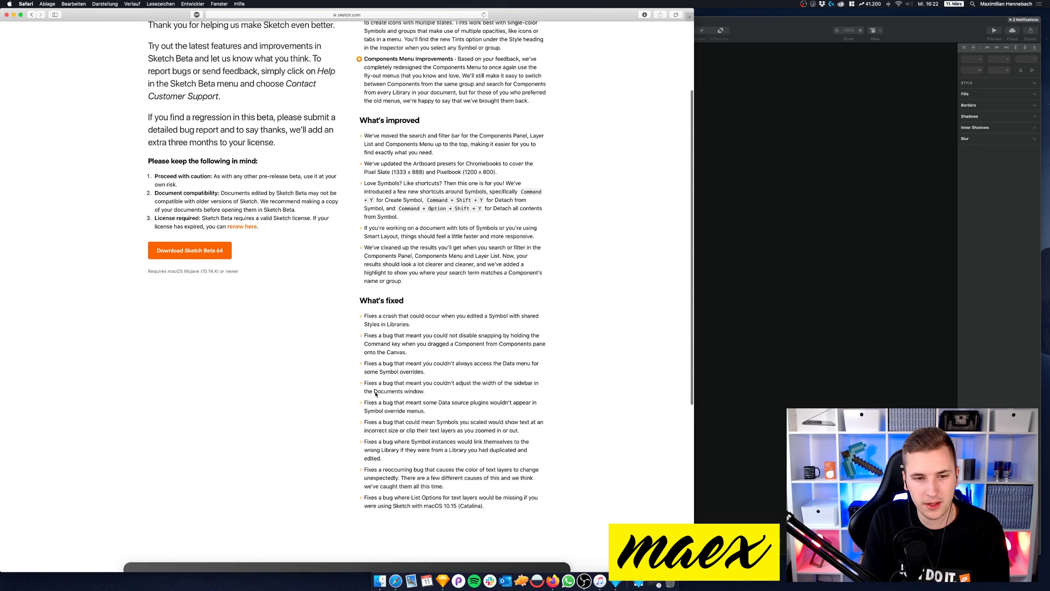
scroll(376, 394, "up", 7)
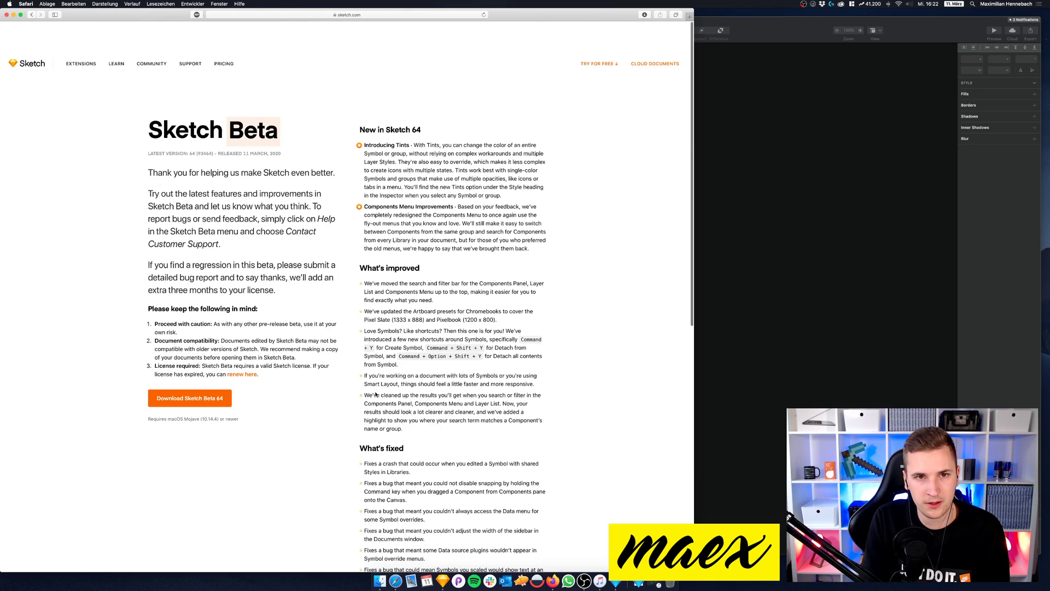
left_click(819, 256)
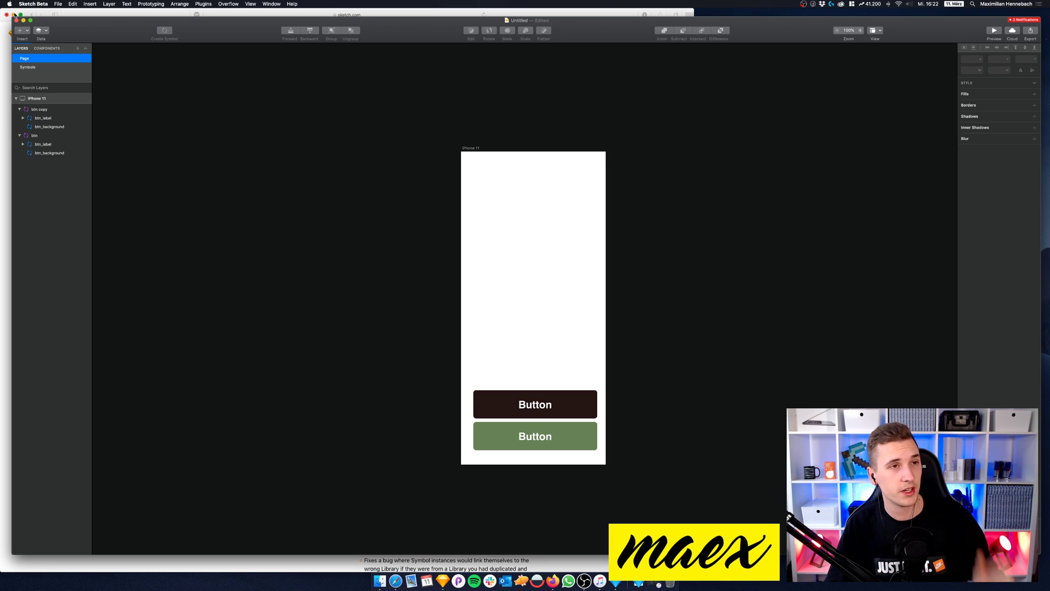
left_click(93, 12)
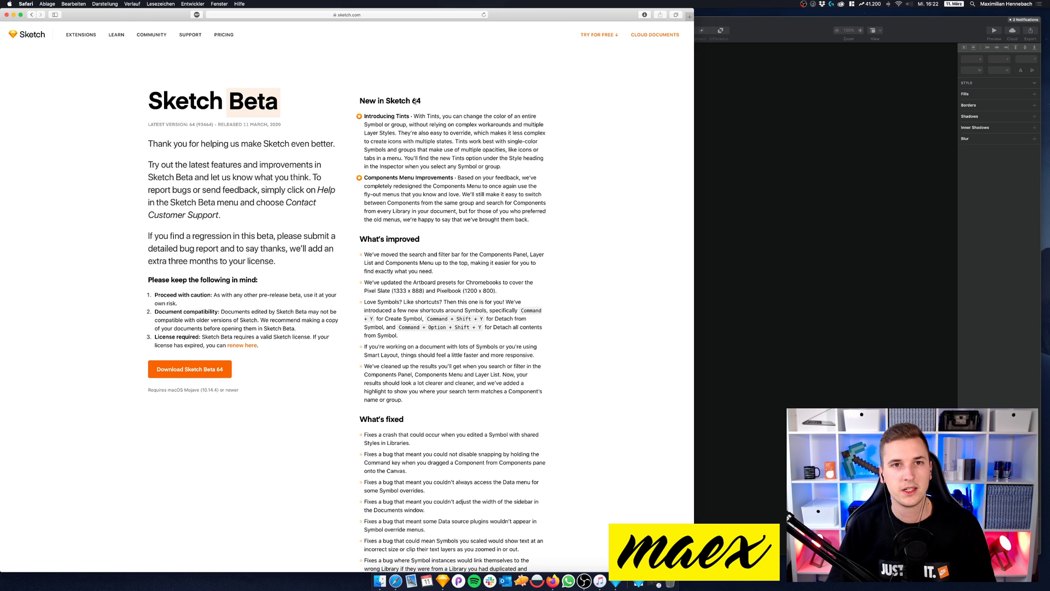
left_click(14, 15)
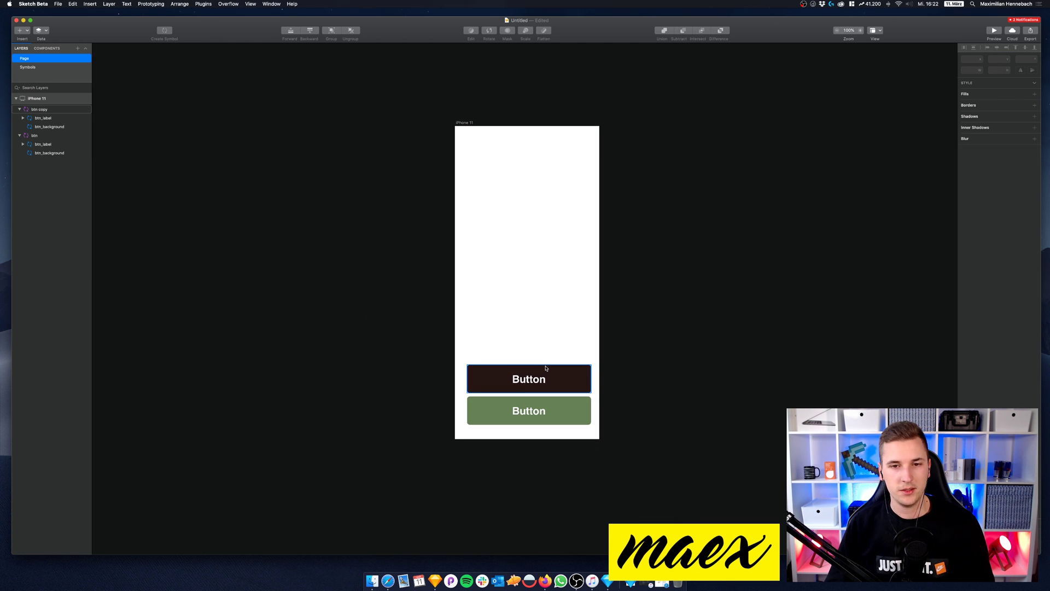
Step: Move the dark btn instance up the iPhone 11 artboard to about Y 291 and the green one to about Y 434
left_click_drag(546, 370, 554, 234)
left_click(565, 369)
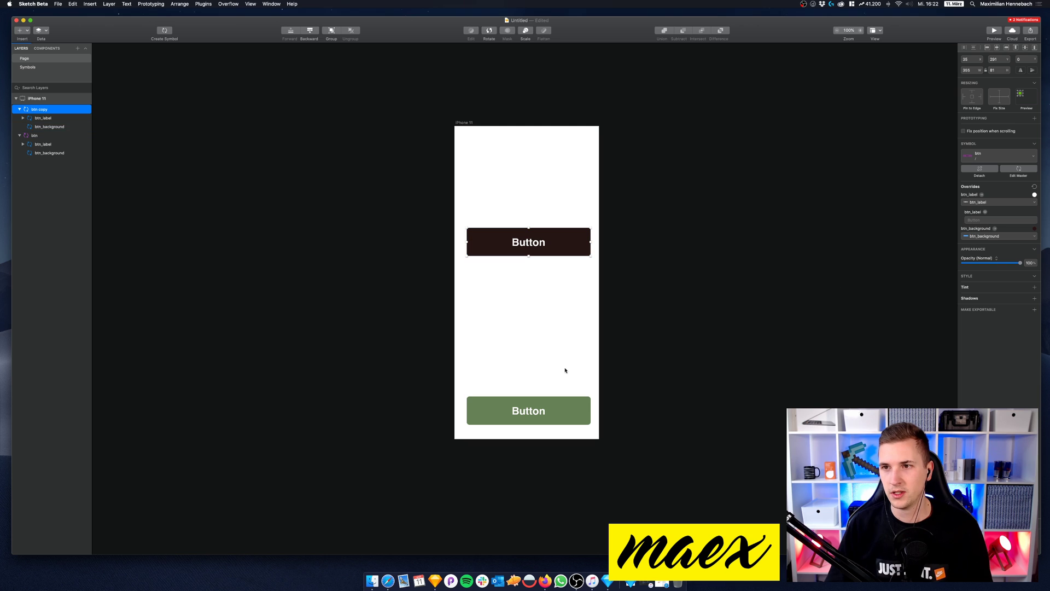
left_click_drag(535, 410, 535, 289)
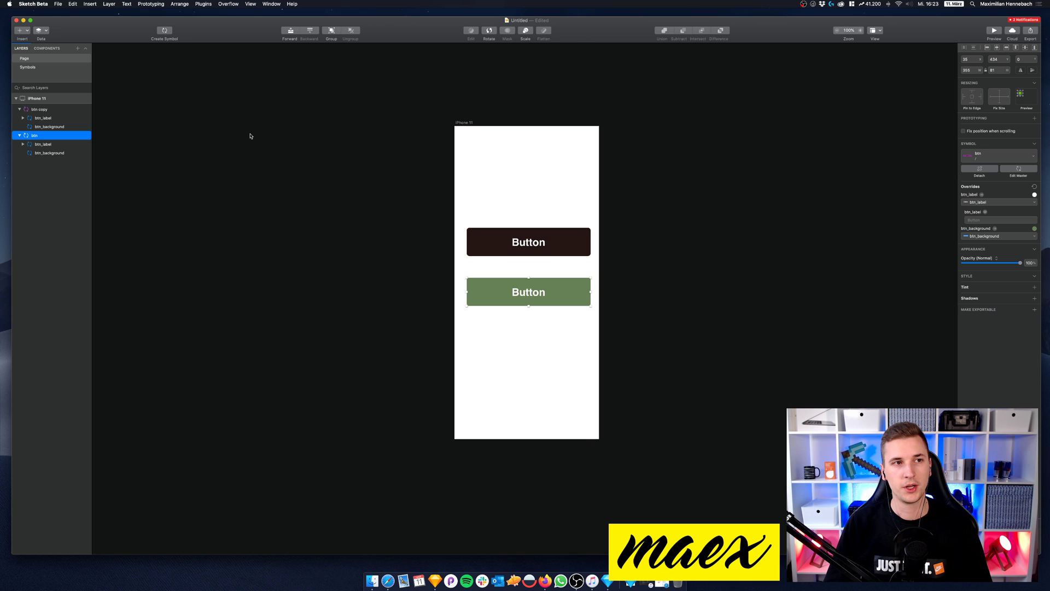
Step: Try a bright, a dark and a soft green as the lower btn's btn_background tint override
left_click(1034, 228)
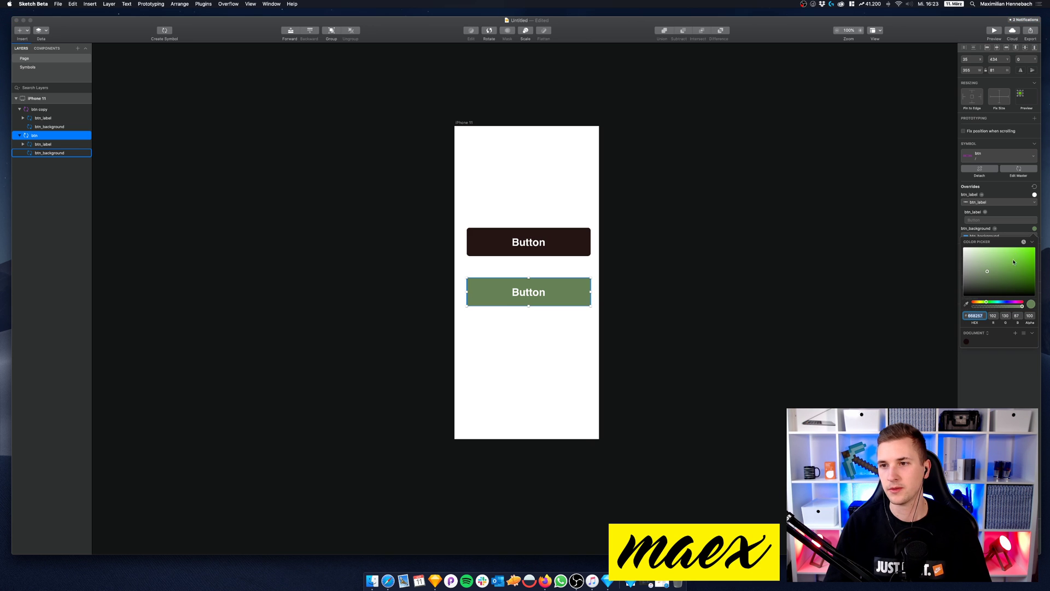
left_click_drag(994, 268, 1009, 251)
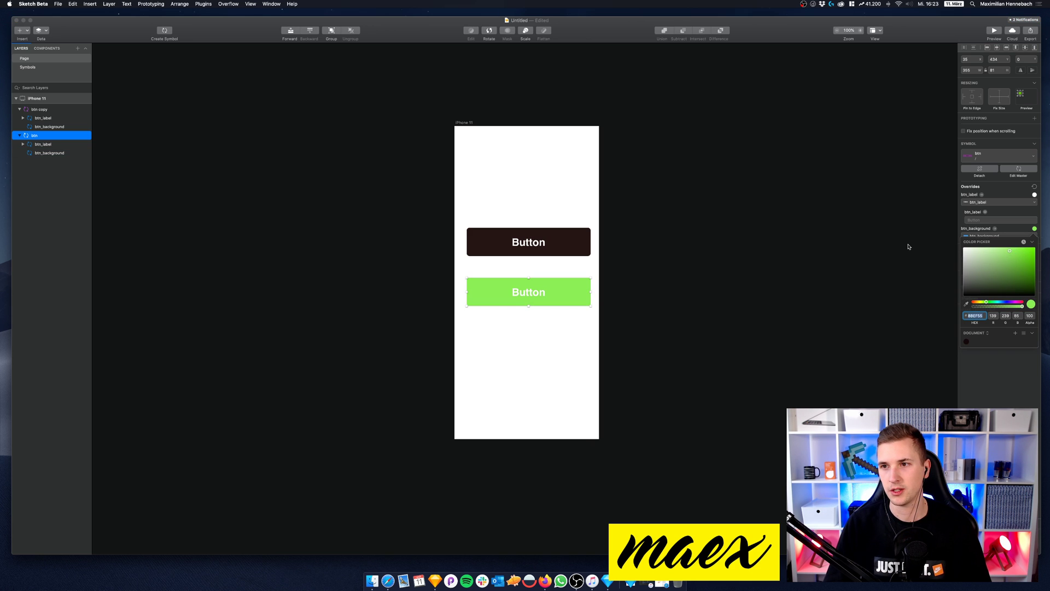
left_click(1026, 270)
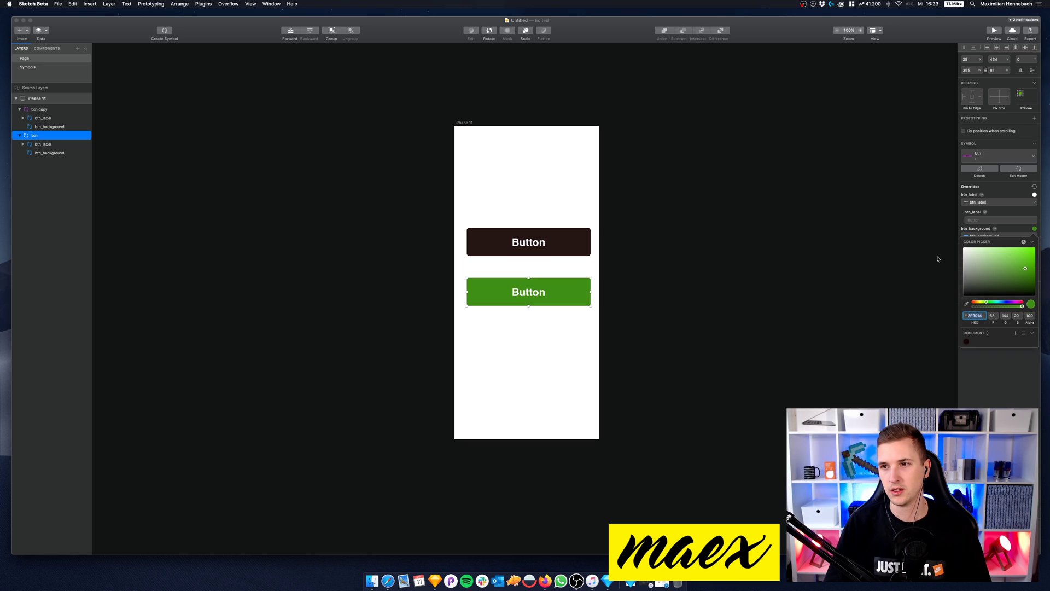
left_click(993, 263)
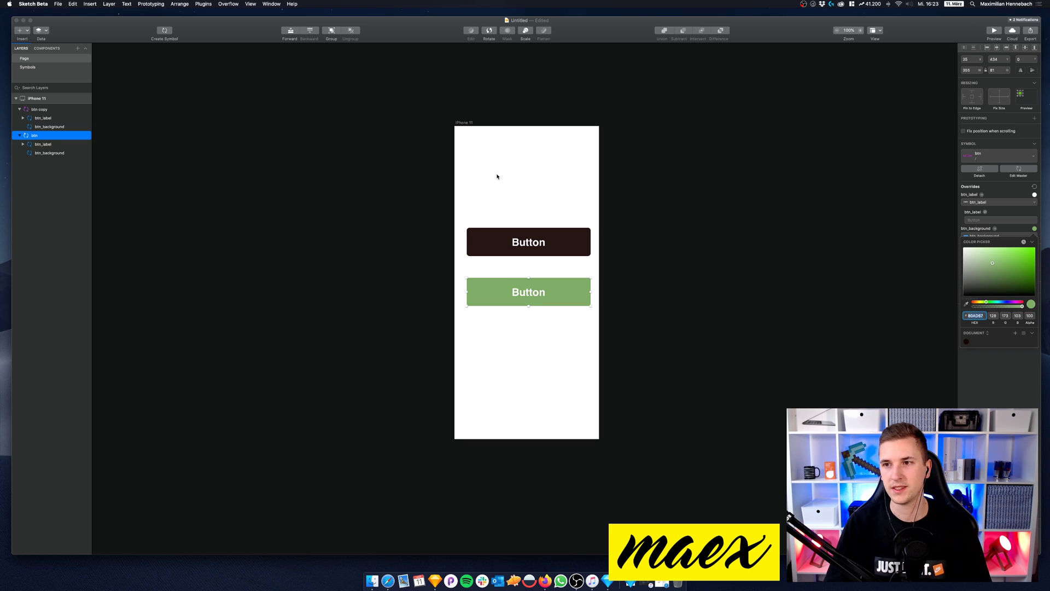
left_click(797, 239)
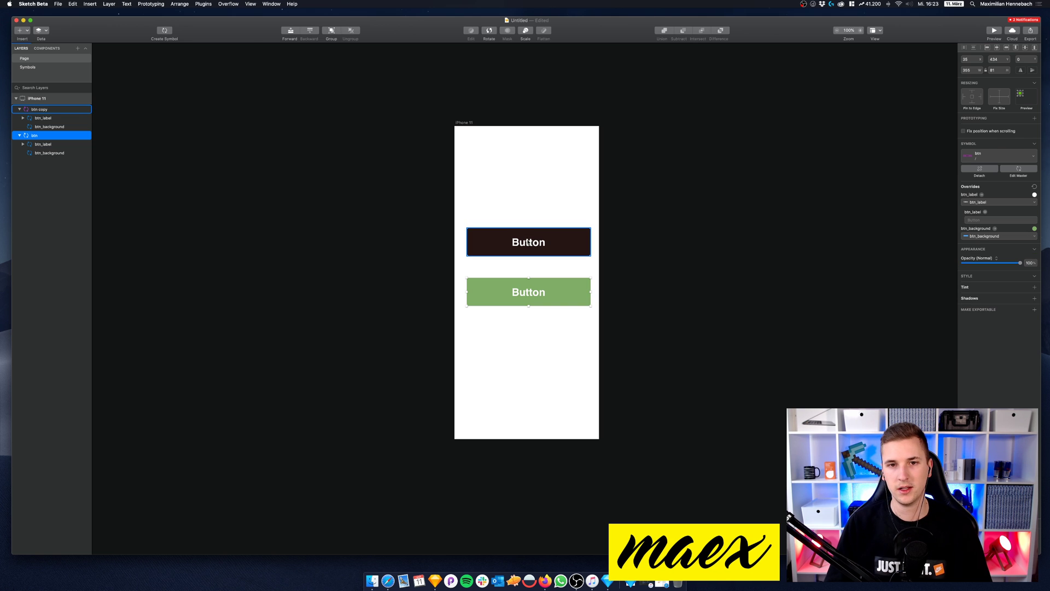
Step: Inspect the btn symbol master behind the green instance and return to the instance
left_click(569, 252)
left_click(574, 289)
double_click(574, 288)
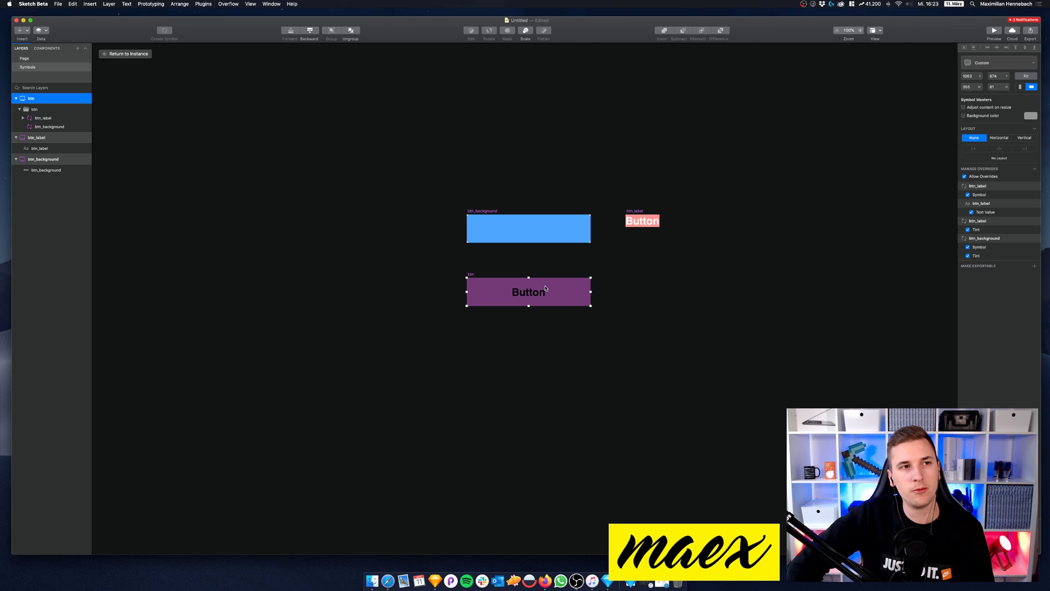
left_click(121, 55)
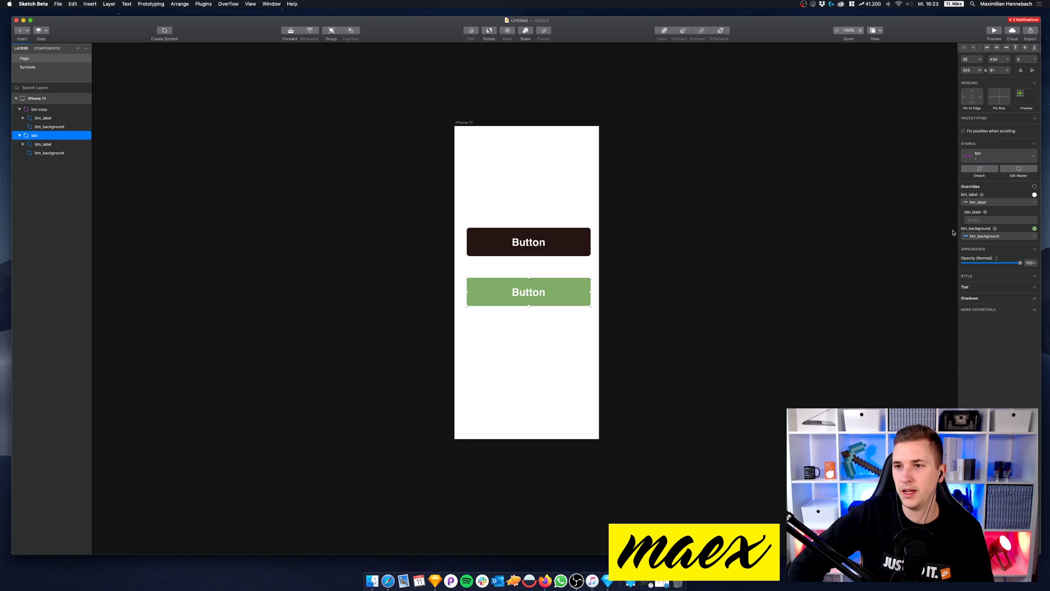
Step: Set the lower btn's btn_background tint override to the light red artboard color from the frequently used colors
left_click(1035, 229)
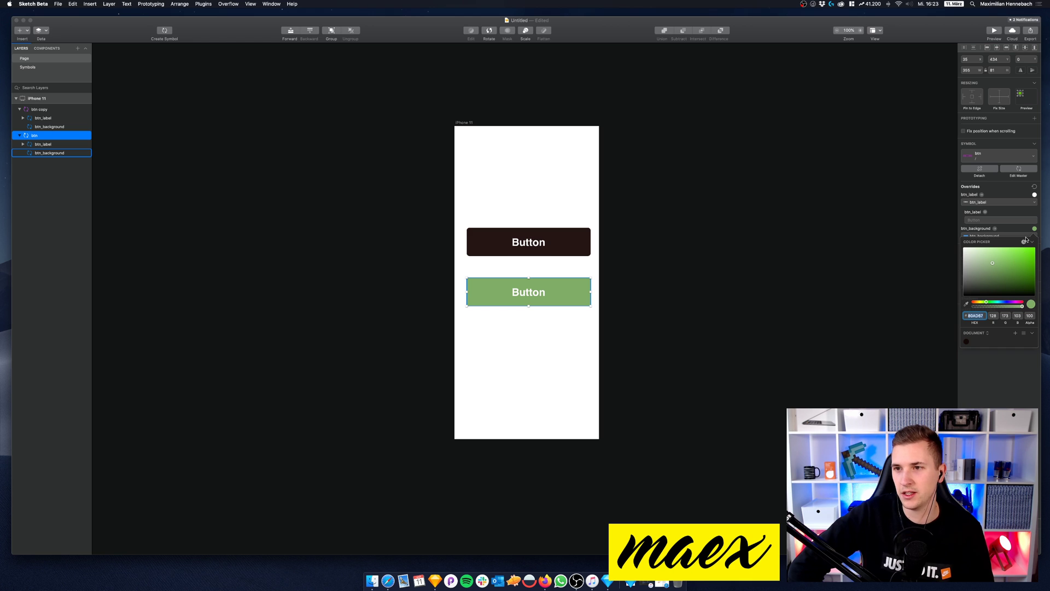
left_click(1024, 241)
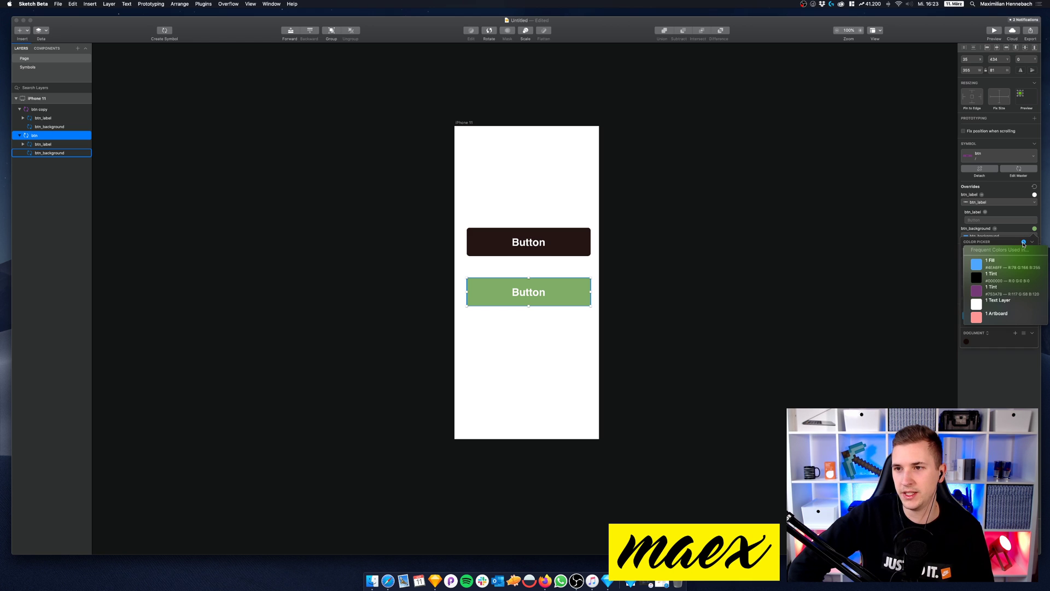
left_click(998, 317)
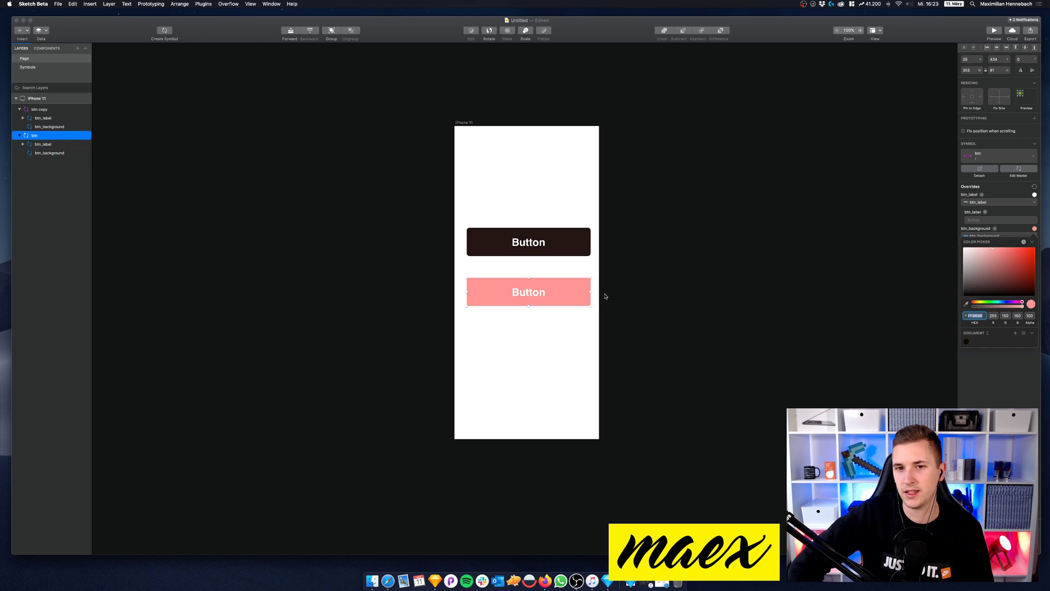
Step: Check the frequently used colors offered for the lower btn's btn_label tint override
left_click(1035, 195)
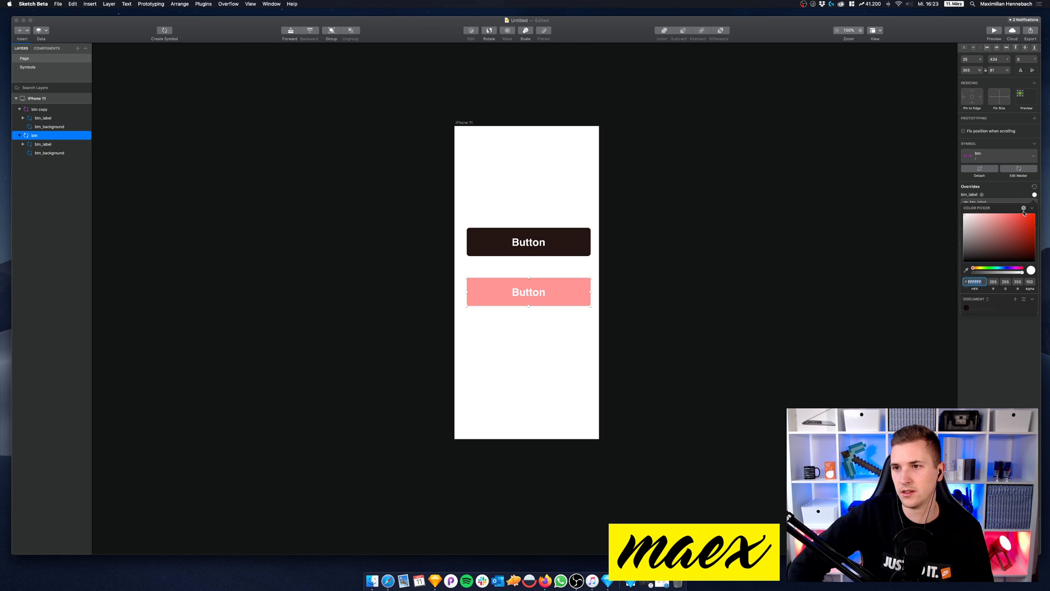
left_click(1023, 209)
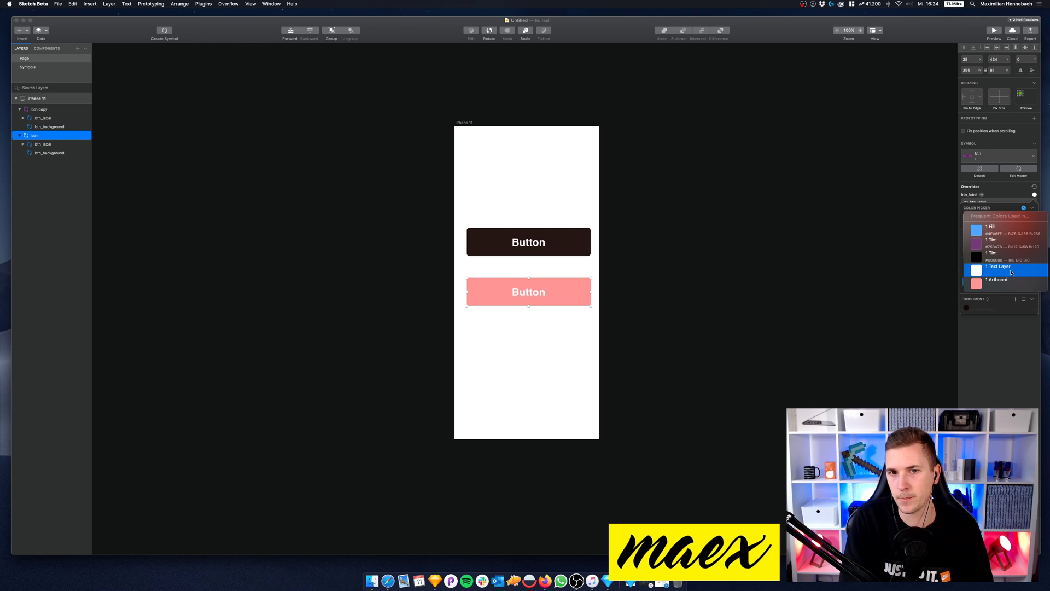
left_click(1035, 196)
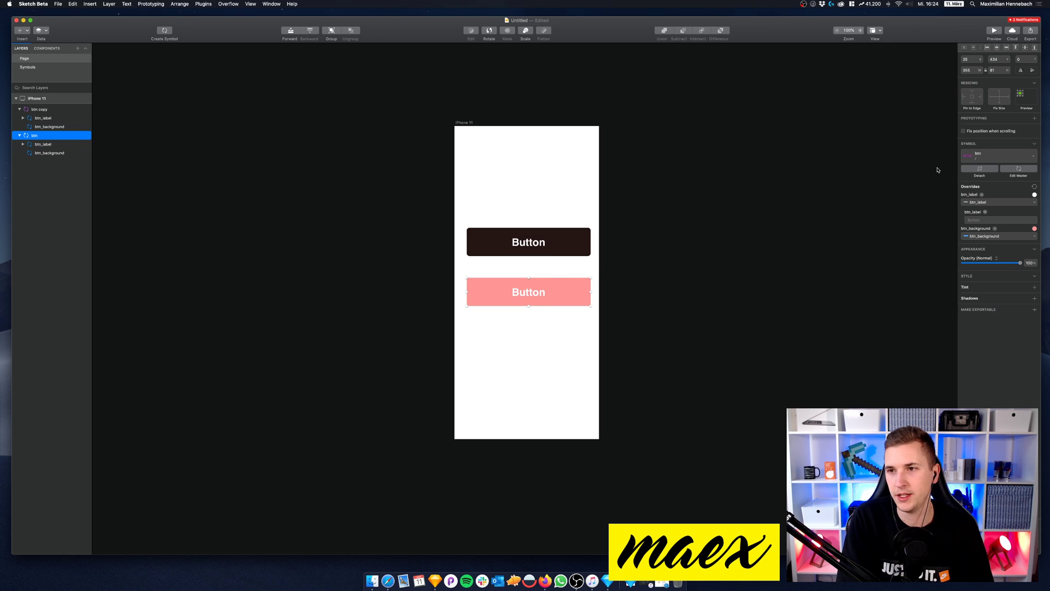
Step: Examine the tint on the nested btn_label in the btn master on the Symbols page and return to the artboard page
left_click(19, 67)
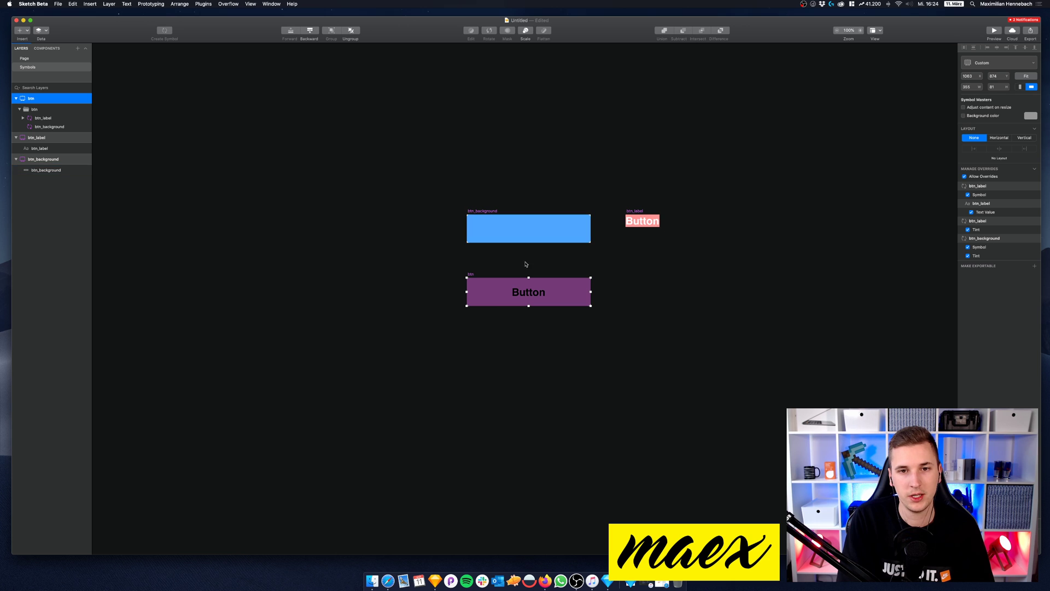
left_click(565, 289)
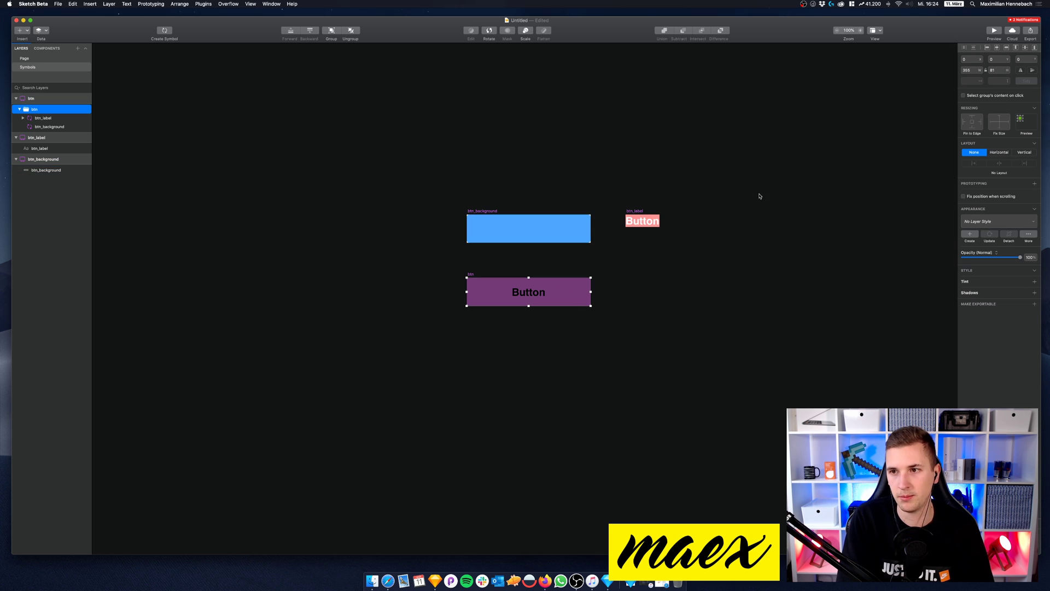
left_click(44, 119)
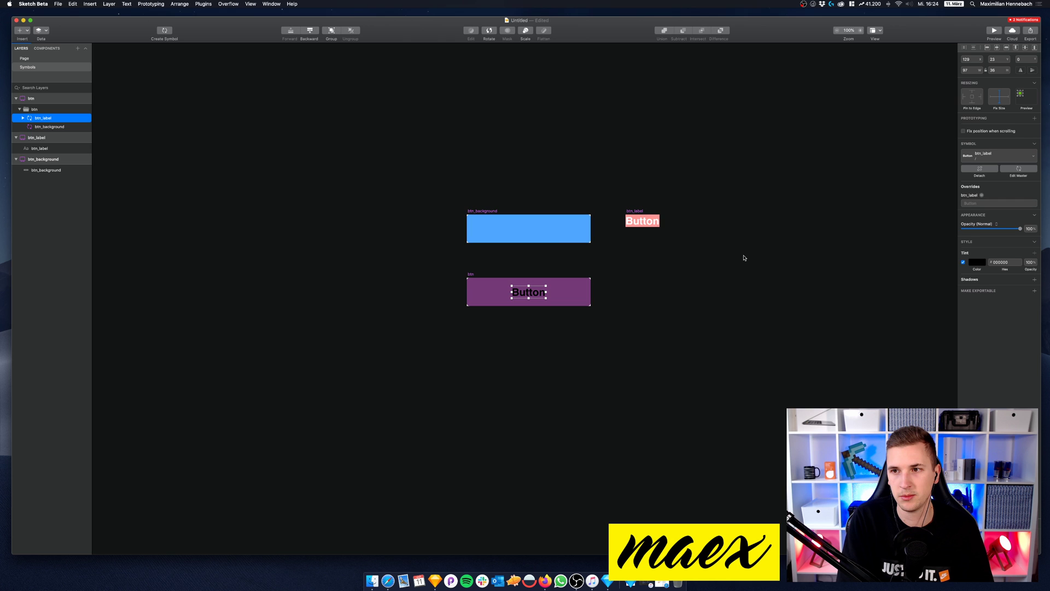
left_click(23, 61)
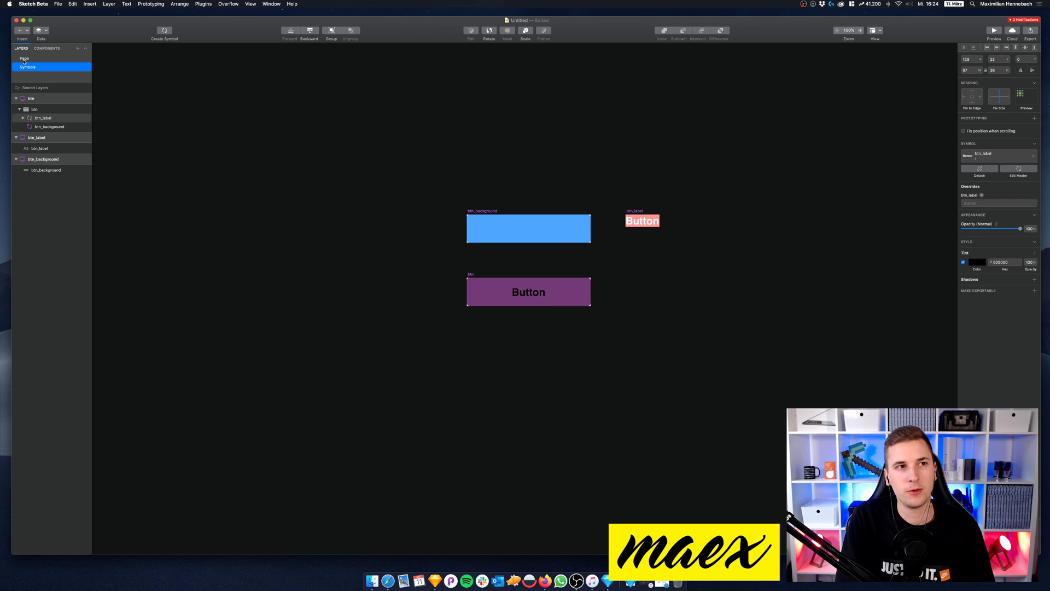
left_click(24, 59)
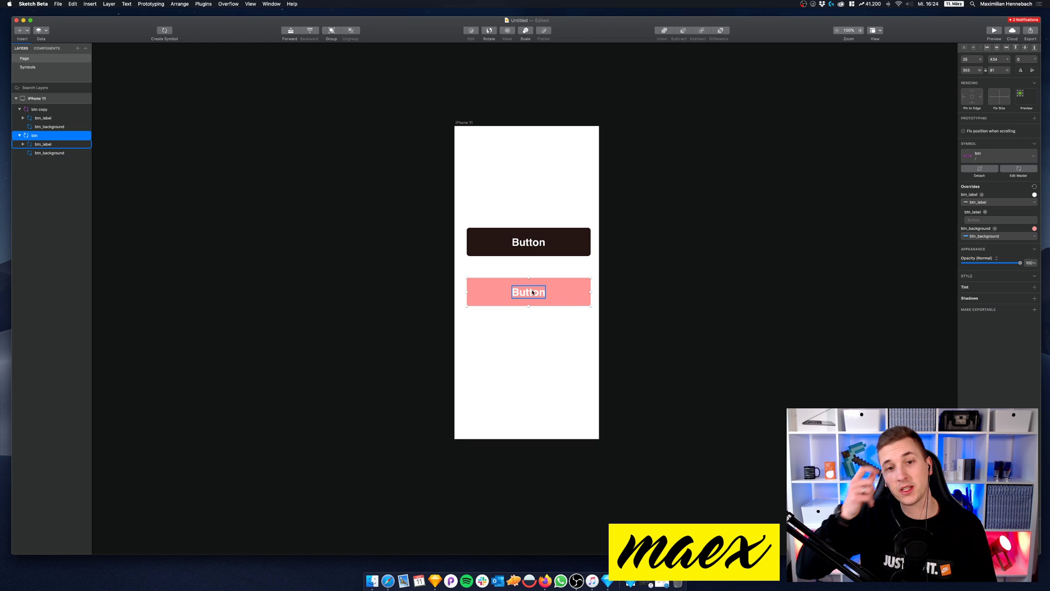
Step: Compare the lower btn's btn_background tint override with the btn master on the Symbols page and return to the artboard page
left_click(1033, 229)
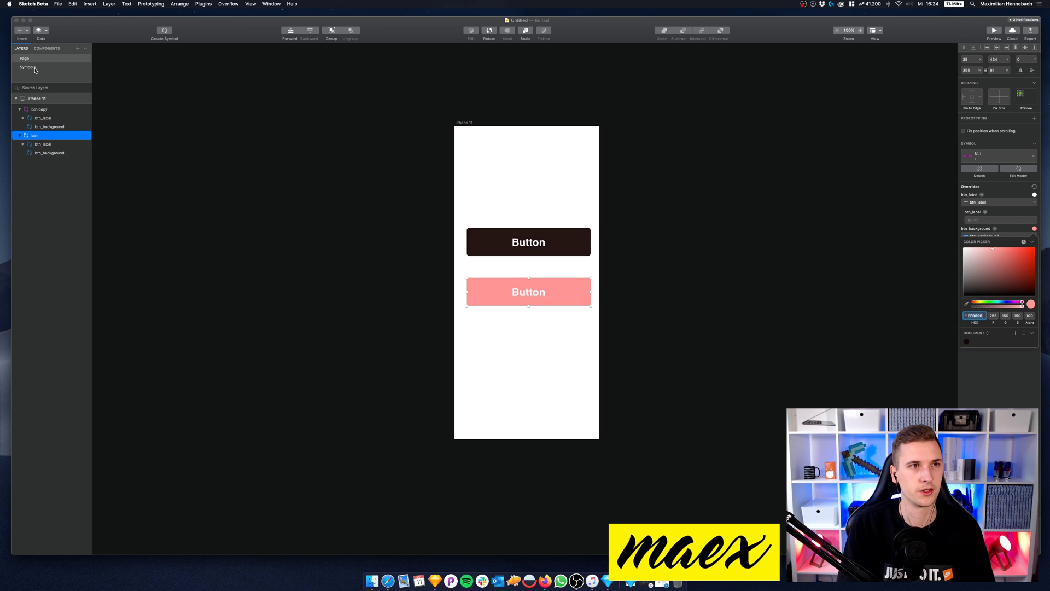
left_click(27, 67)
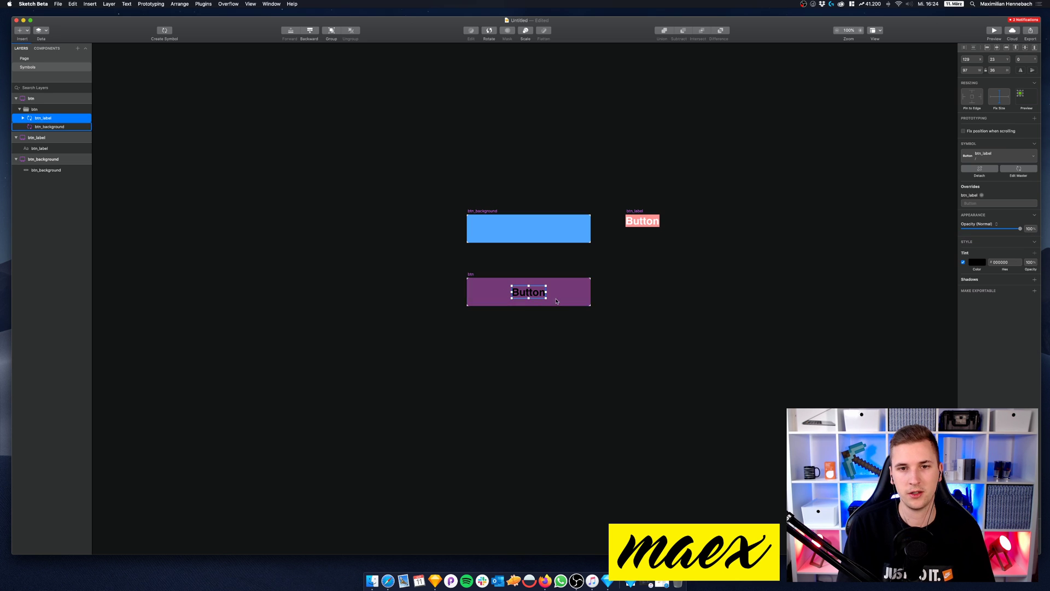
left_click(515, 264)
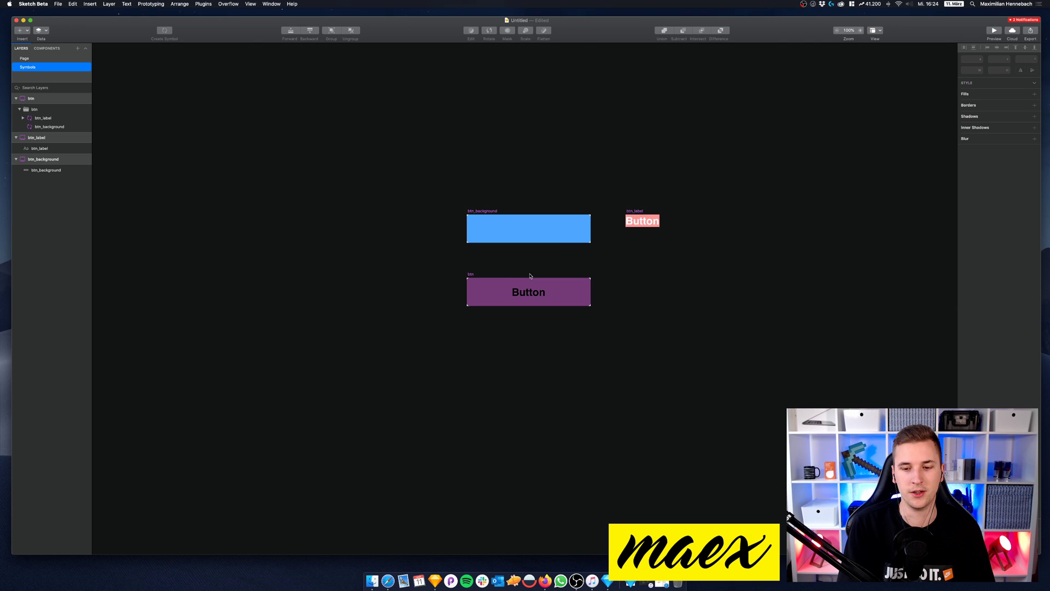
key("Page_Up")
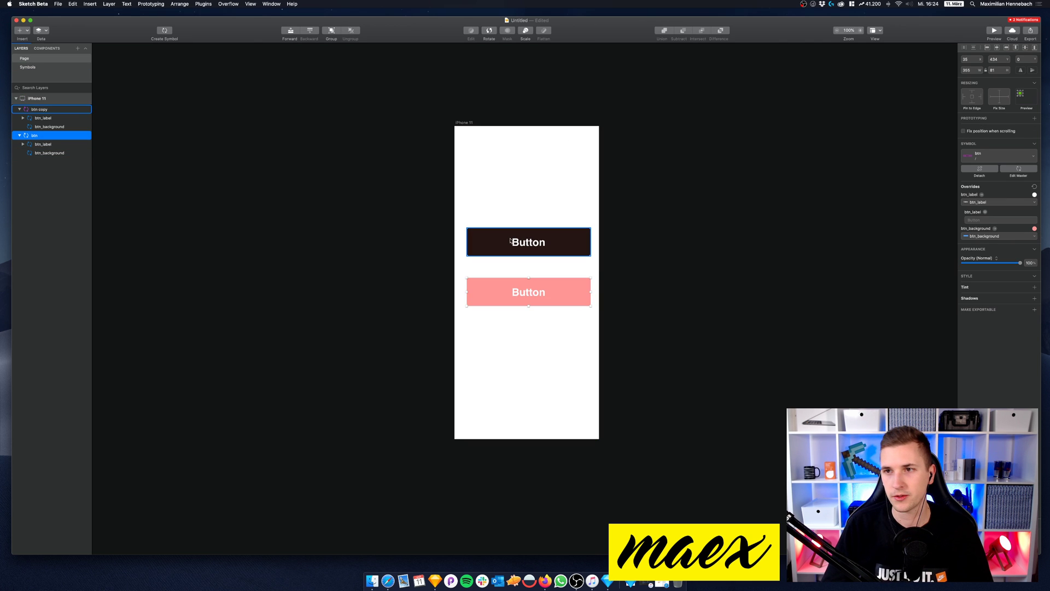
key("Page_Down")
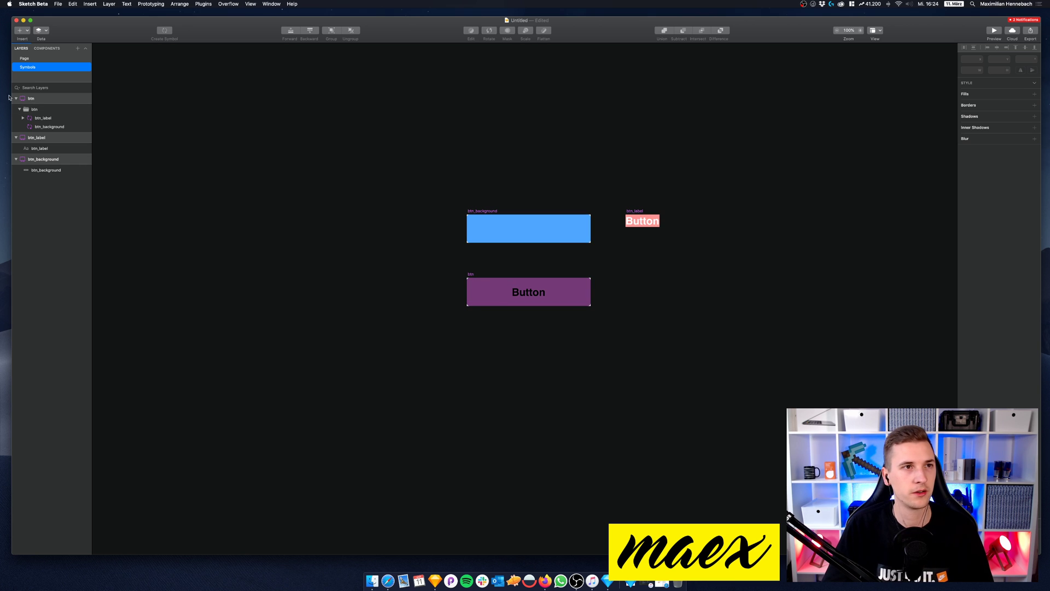
key("Page_Up")
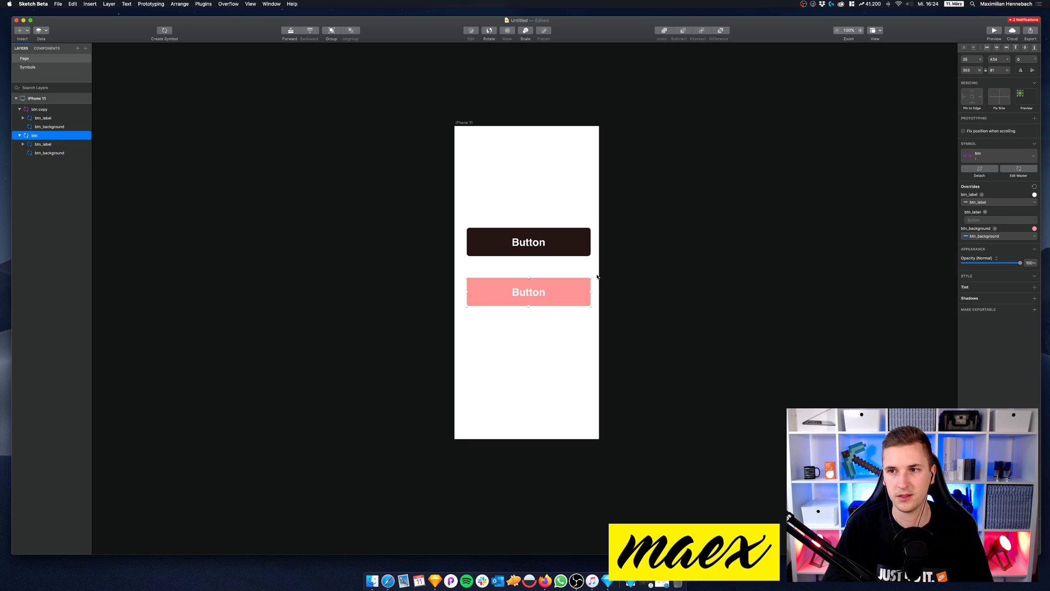
Step: Reset all overrides on the lower btn and compare it with the btn master on the Symbols page
left_click(1034, 228)
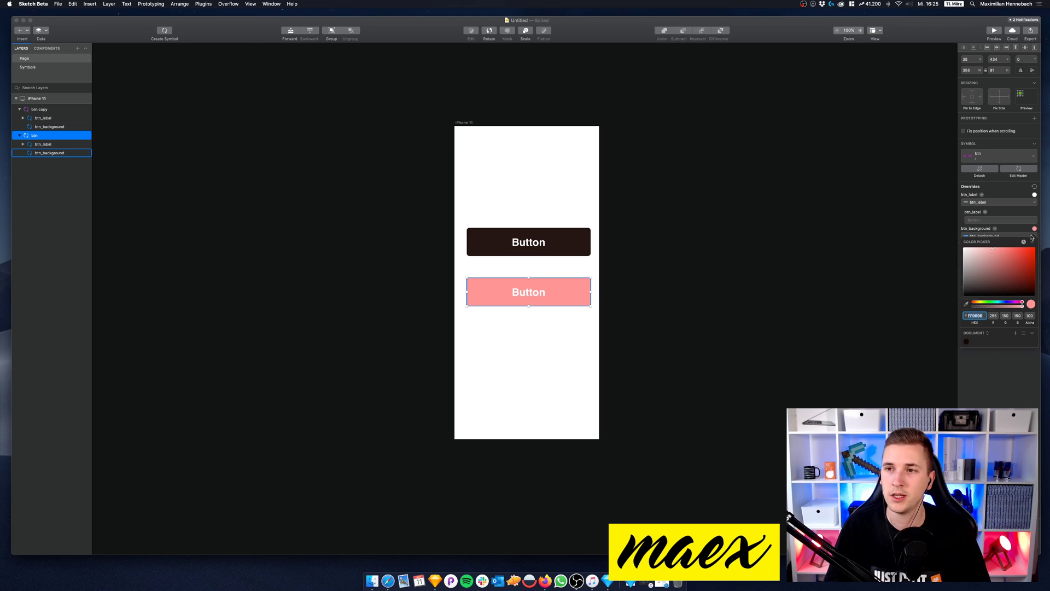
left_click(1034, 192)
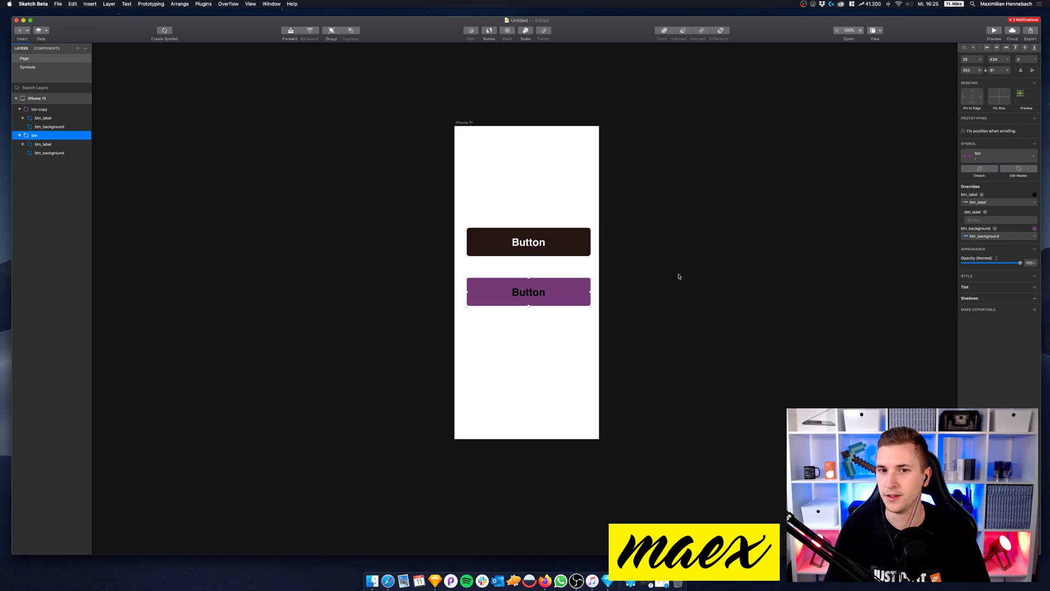
left_click(32, 69)
left_click(31, 67)
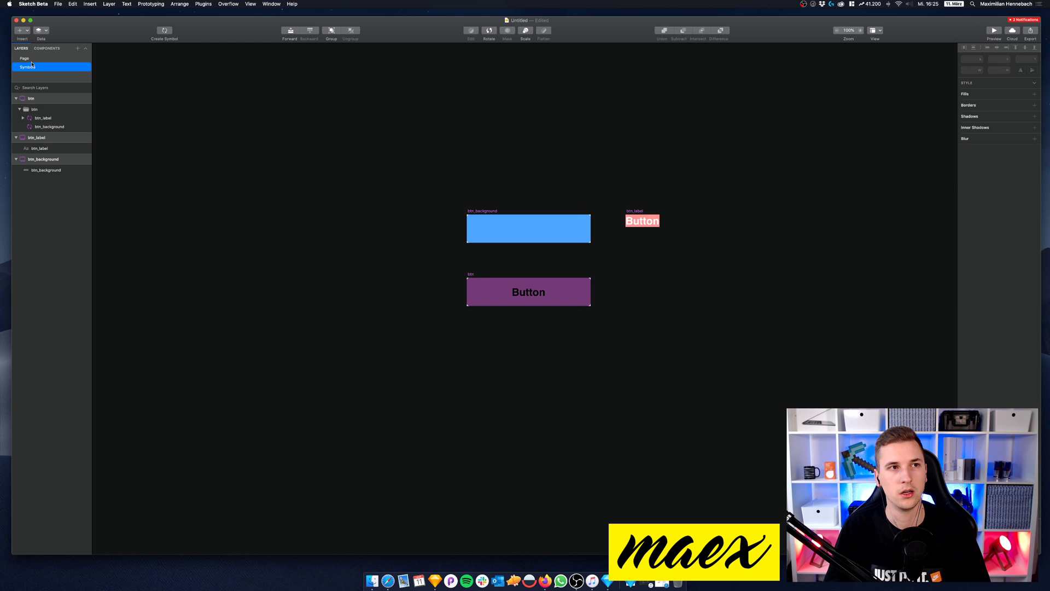
left_click(25, 58)
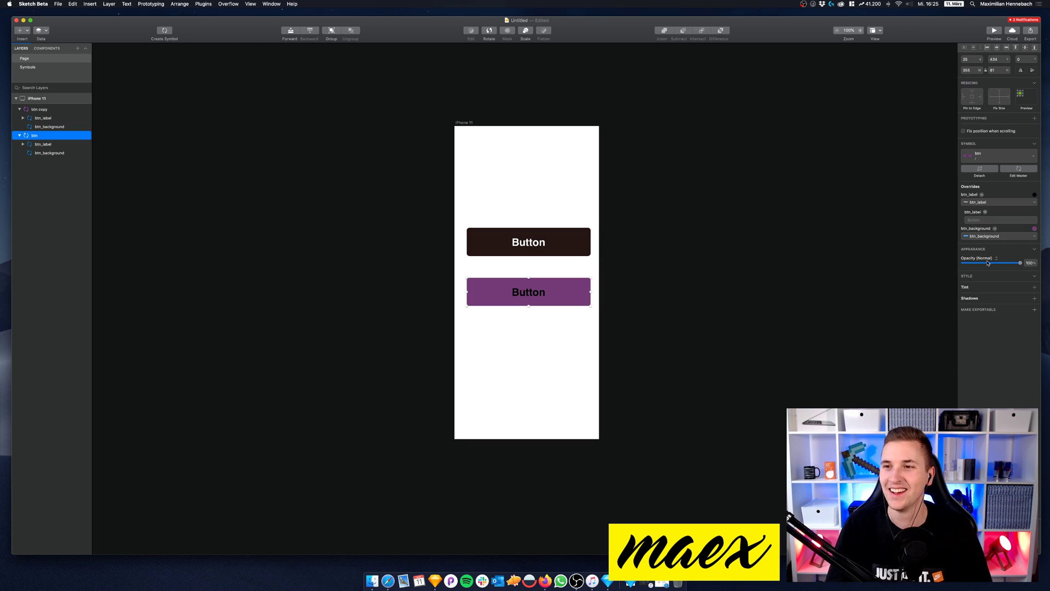
Step: Try a light red tint override on the lower btn's btn_label, and undo it
left_click(1035, 194)
left_click(1001, 219)
left_click(1024, 181)
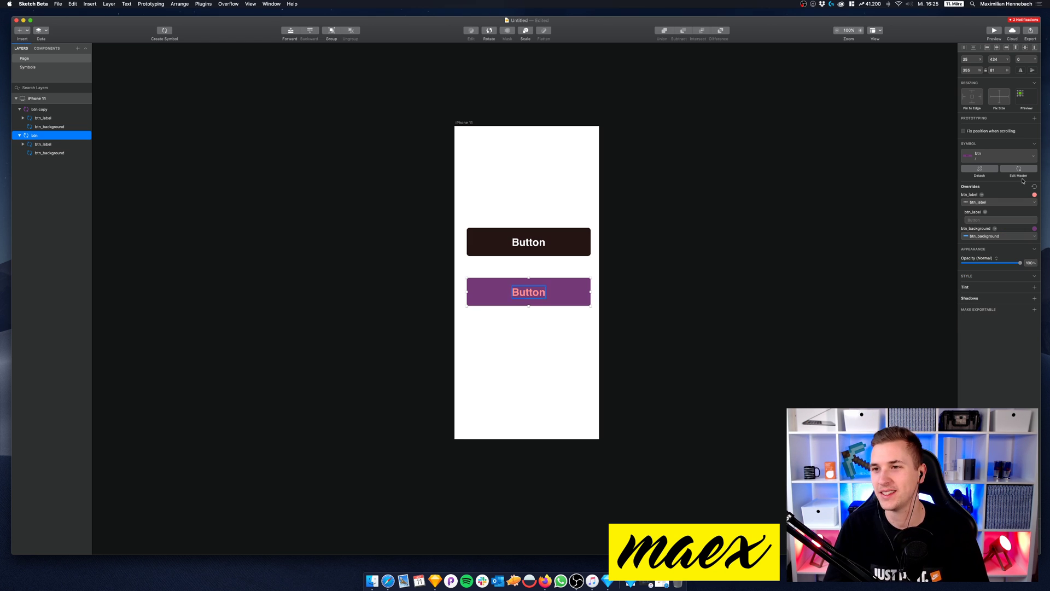
key("super+z")
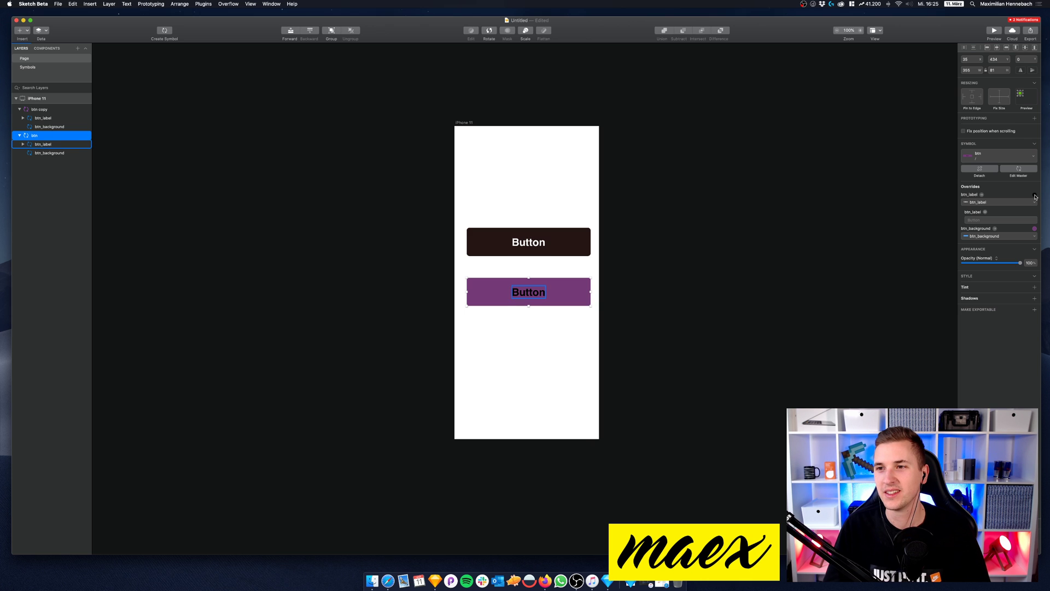
Step: Set the lower btn's btn_label tint override to white (FFFFFF)
left_click(1034, 195)
left_click_drag(1016, 257, 939, 197)
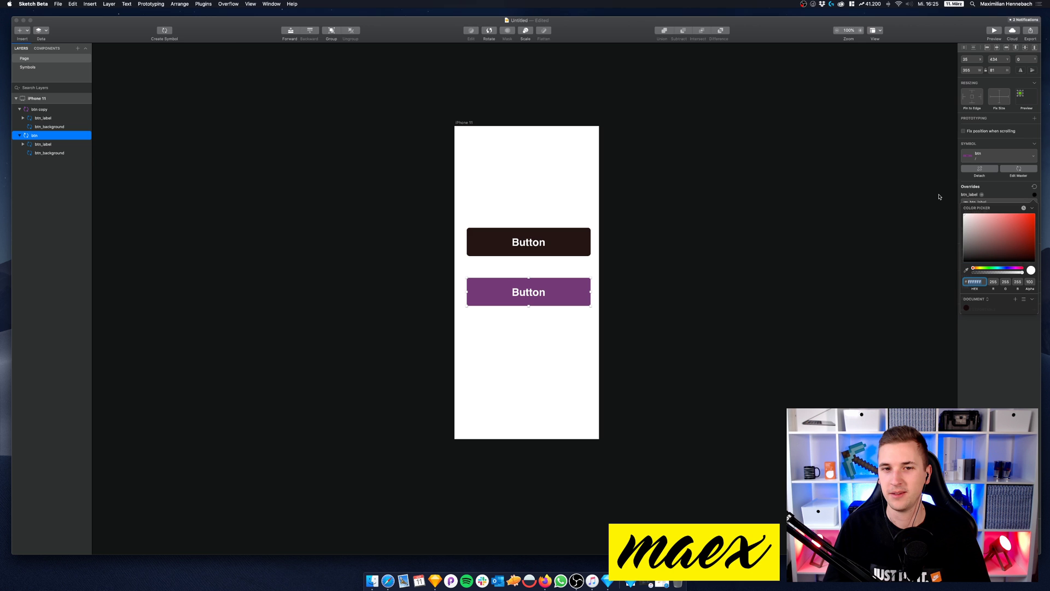
left_click(940, 197)
Step: Try several tint override shades on the lower btn's btn_background, from pale lilac through bright magenta to a muted purple
left_click(1034, 229)
left_click_drag(995, 265, 1014, 268)
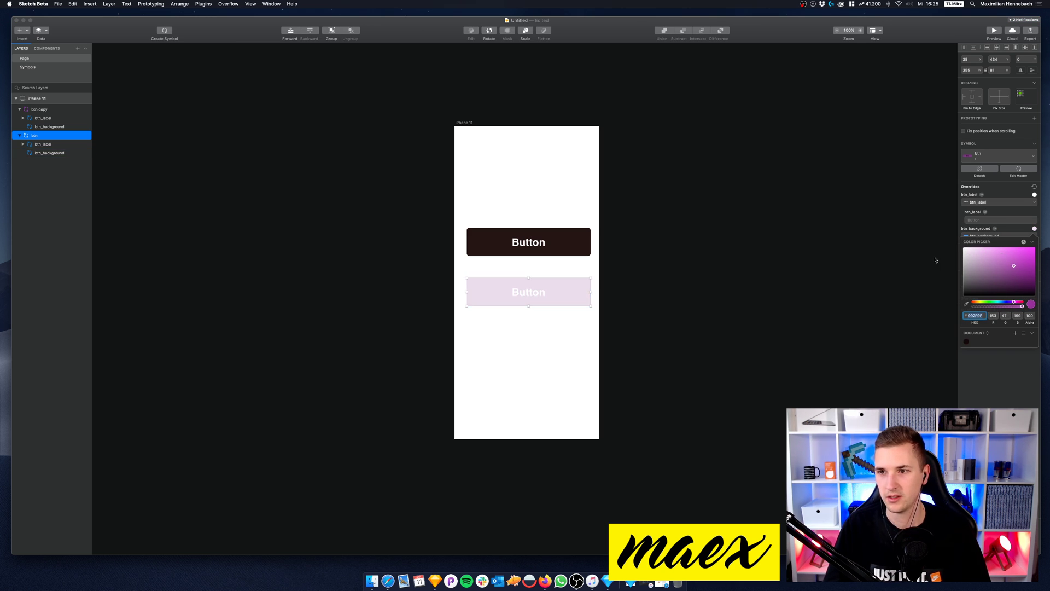
left_click(1035, 229)
left_click(1034, 229)
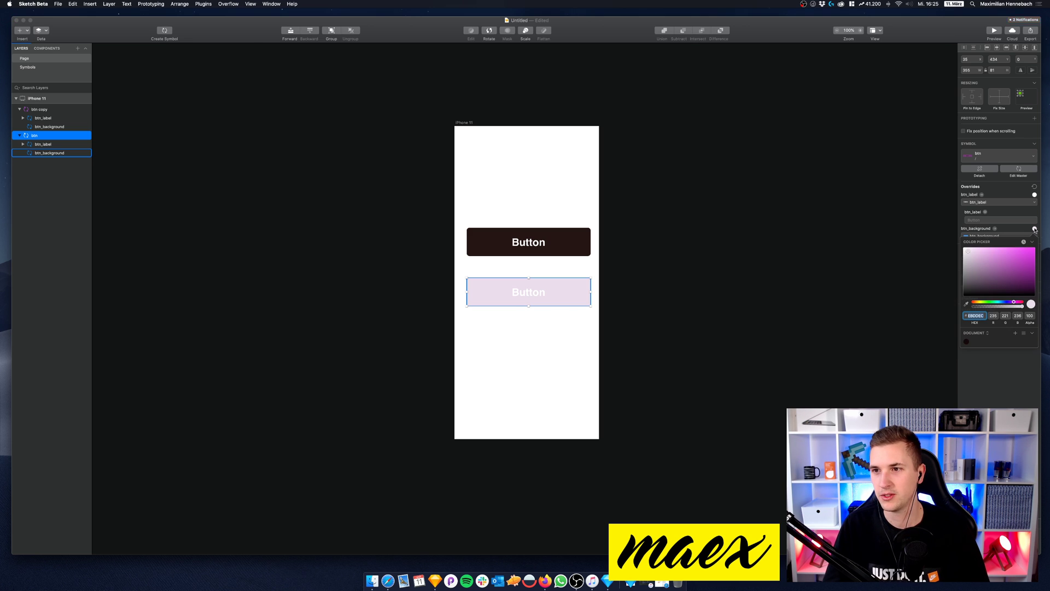
mouse_move(996, 274)
left_mouse_down()
mouse_move(1017, 256)
mouse_move(1000, 266)
left_mouse_up()
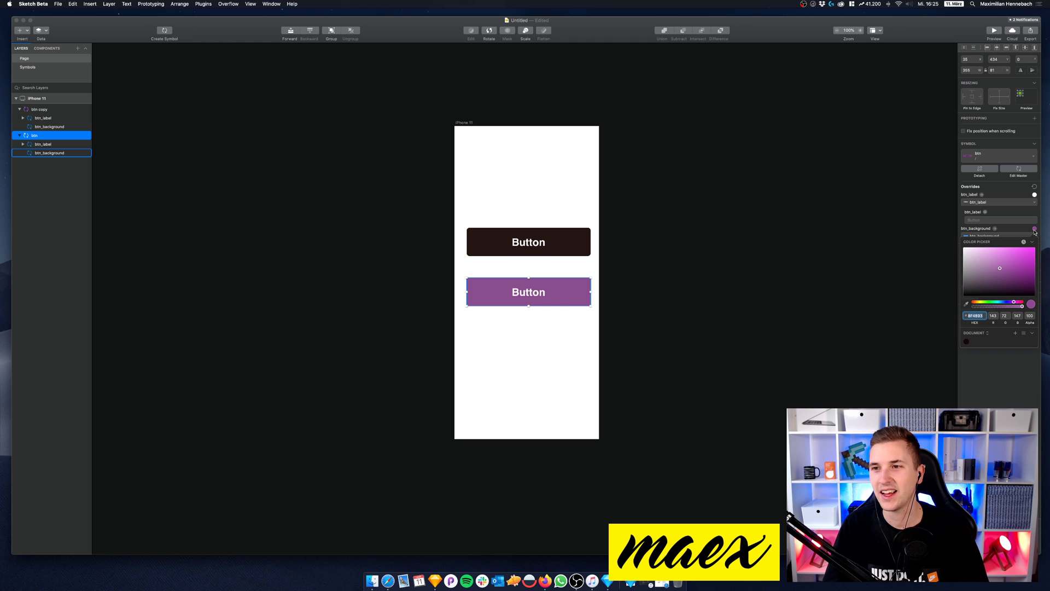
left_click_drag(1012, 268, 1028, 253)
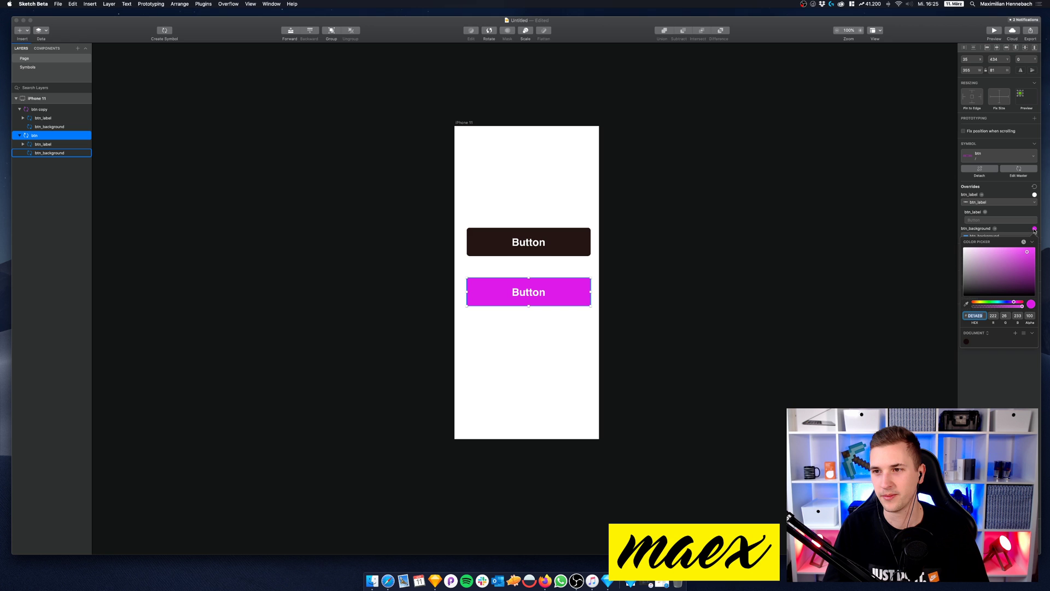
left_click(985, 267)
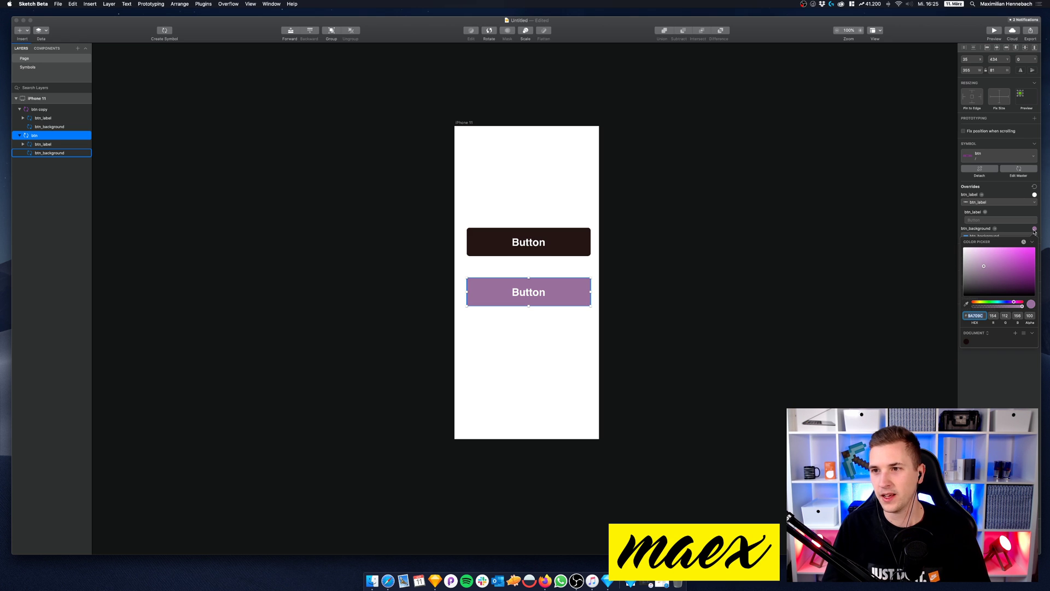
Step: Try a turquoise tint override for the lower btn's btn_background, and undo it
left_click(999, 302)
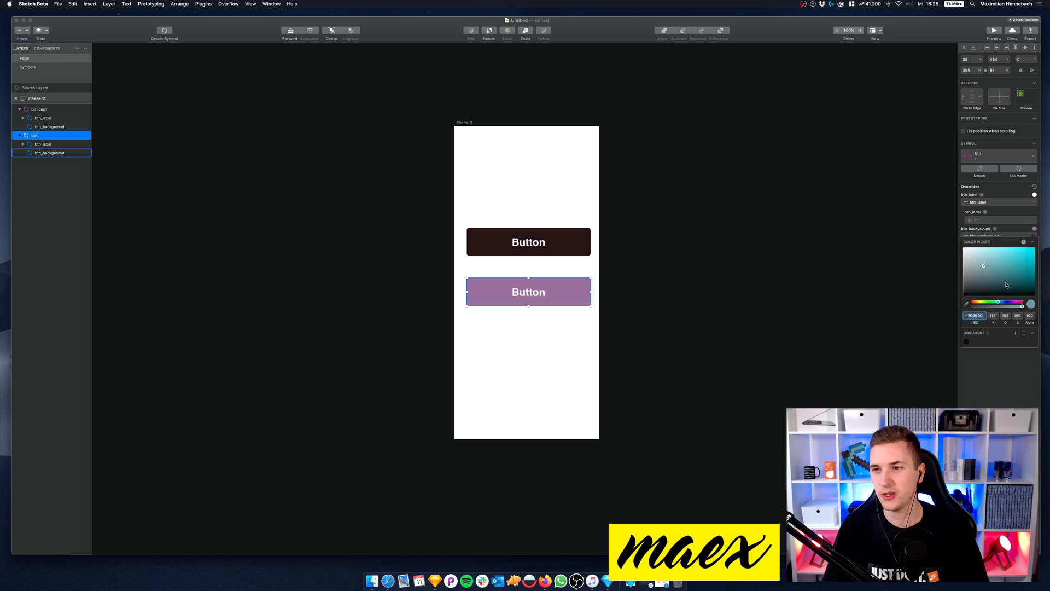
left_click(1011, 255)
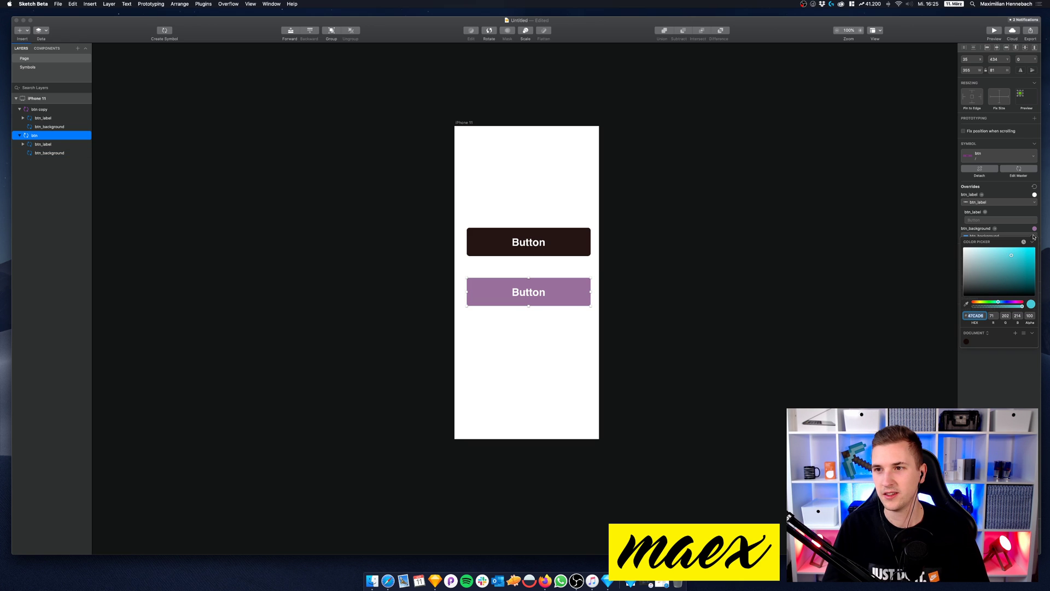
key("super+z")
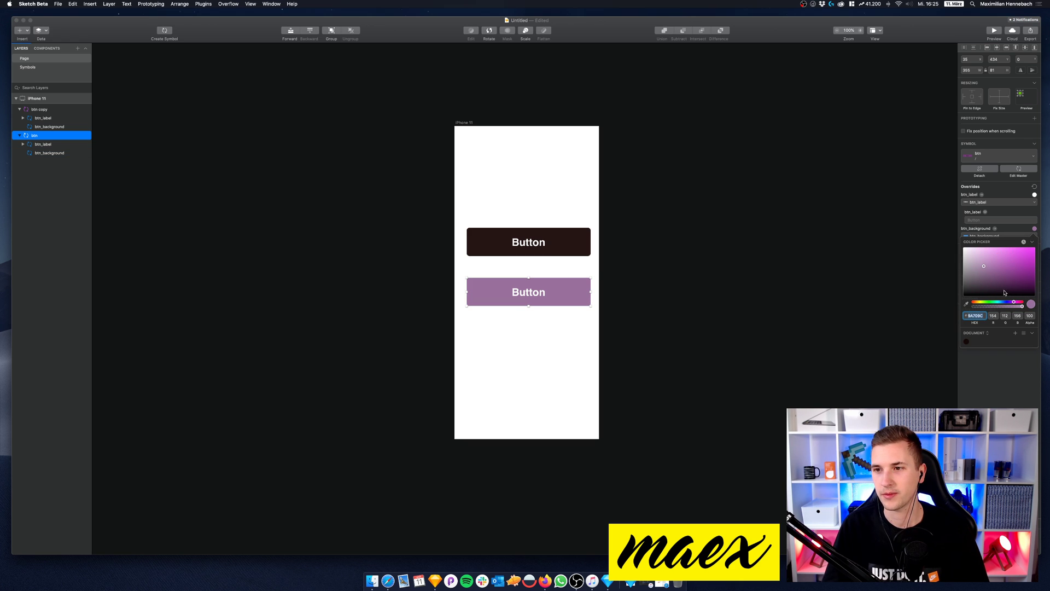
Step: Set the lower btn's btn_background tint override to purple 7C3280 and shift its hue to teal
left_click(996, 260)
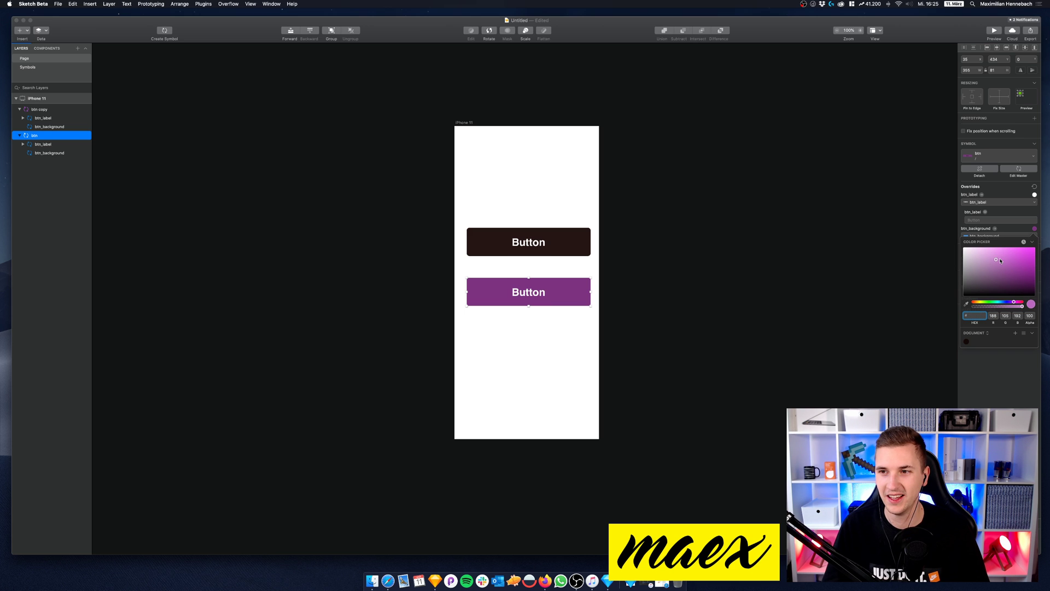
type("7C3280")
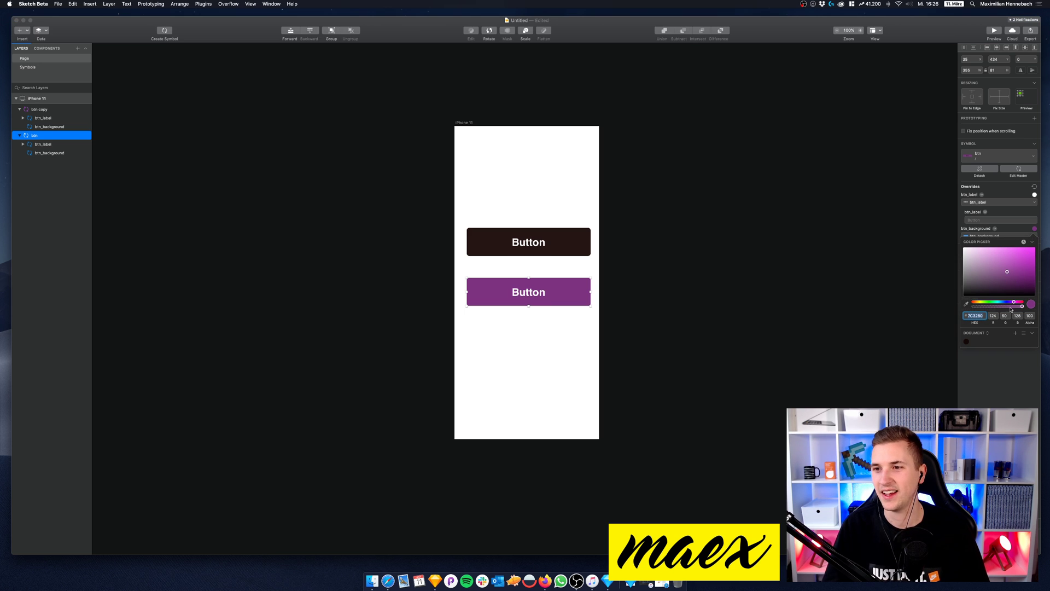
left_click_drag(1013, 302, 998, 302)
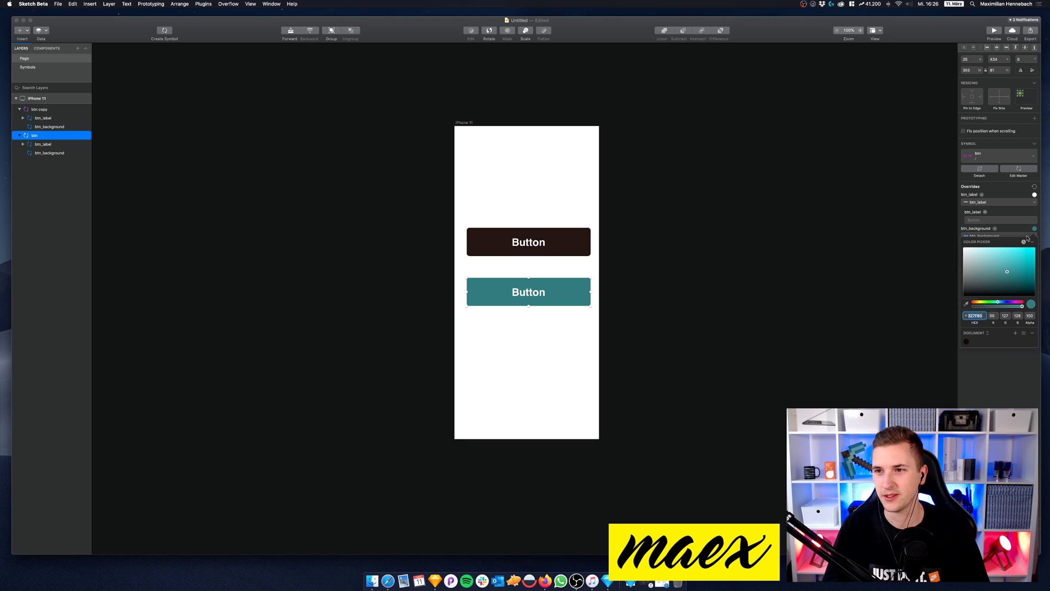
Step: Reset the lower btn's overrides, check its master on the Symbols page, and return to the artboard page
left_click(1019, 190)
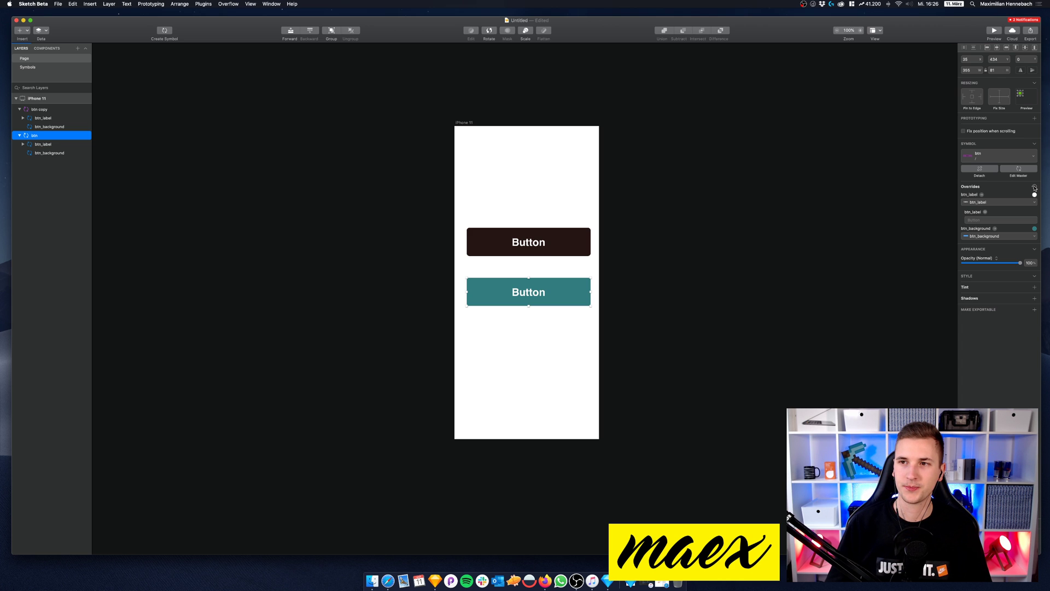
left_click(1036, 189)
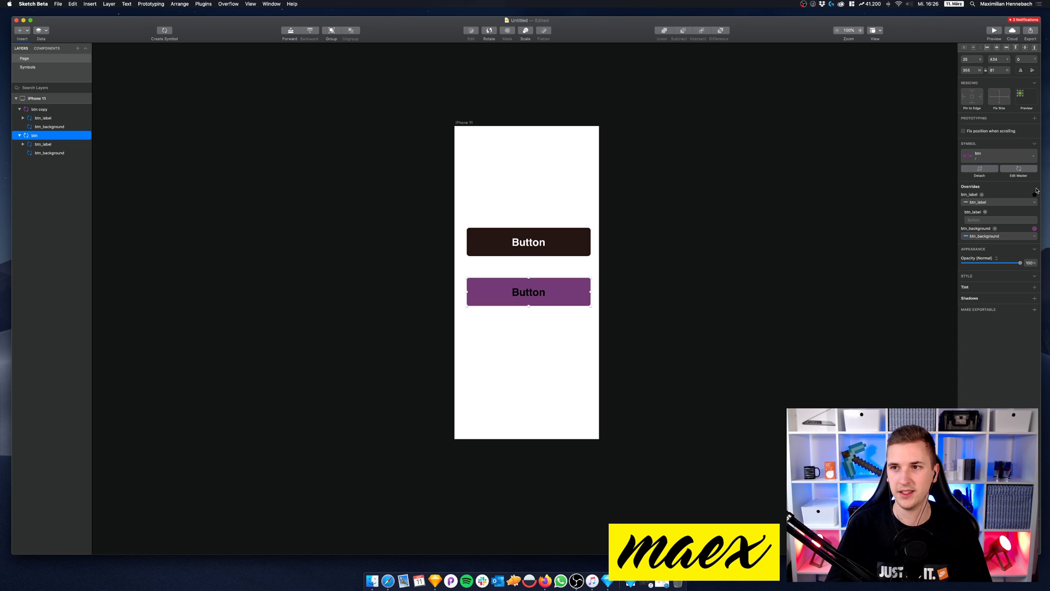
left_click(29, 66)
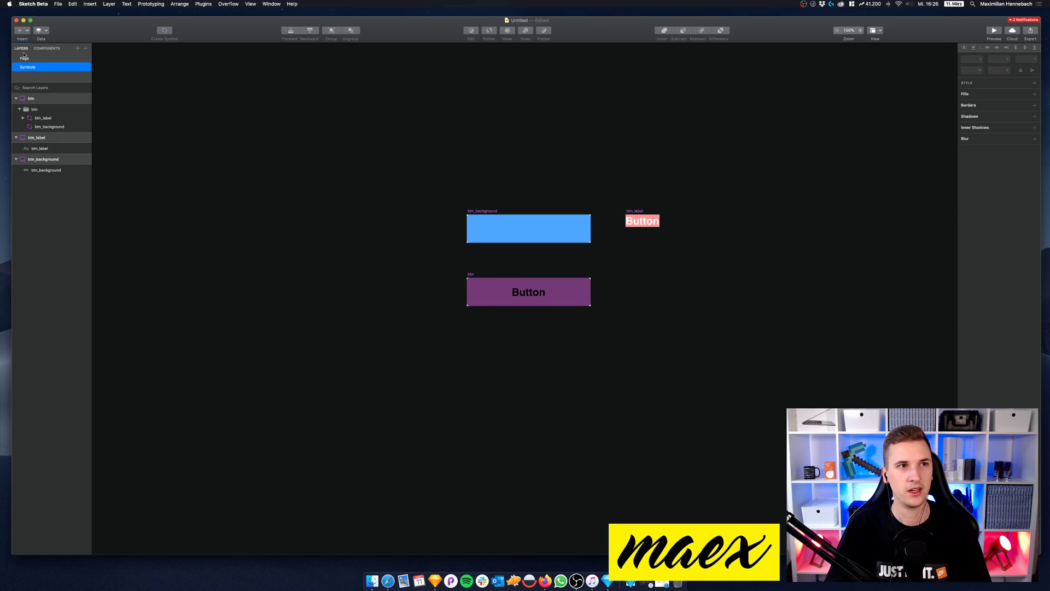
left_click(24, 58)
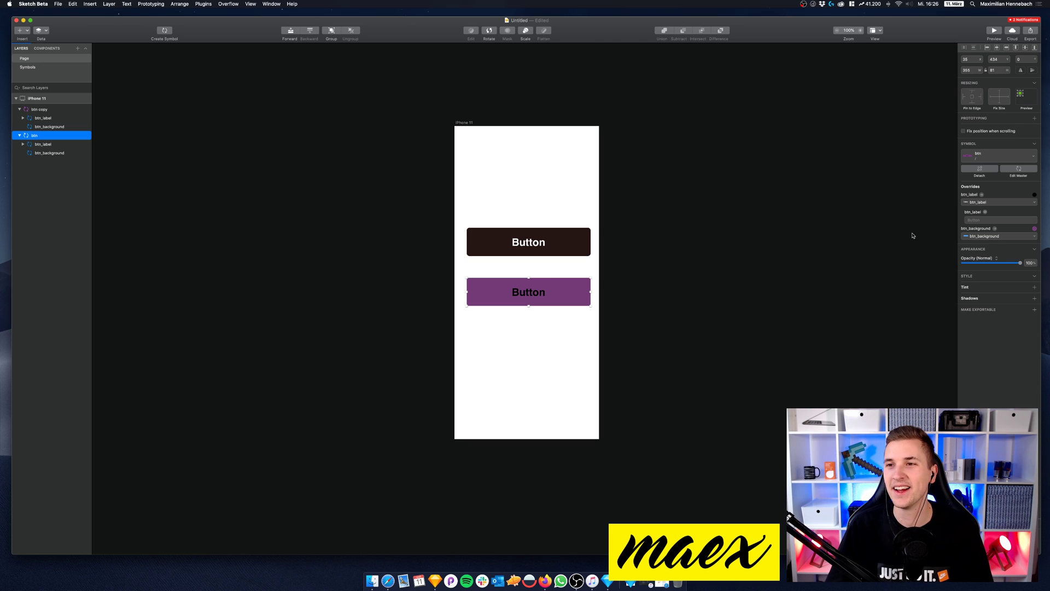
Step: Try light red and white tint overrides on the lower btn's btn_label, and reset the overrides
left_click(1035, 194)
key("Escape")
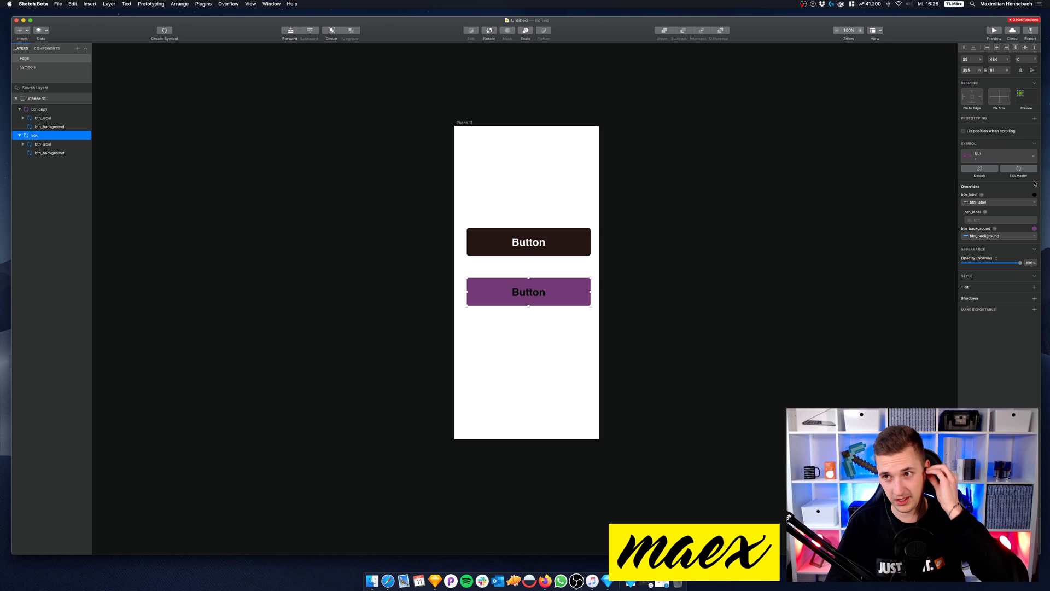
left_click(958, 195)
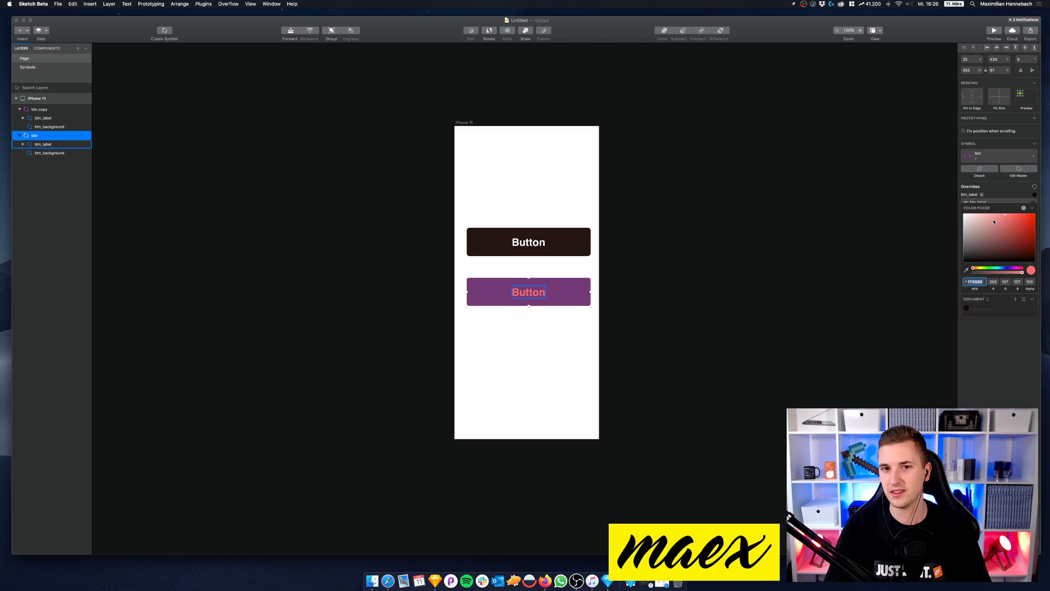
left_click(1034, 194)
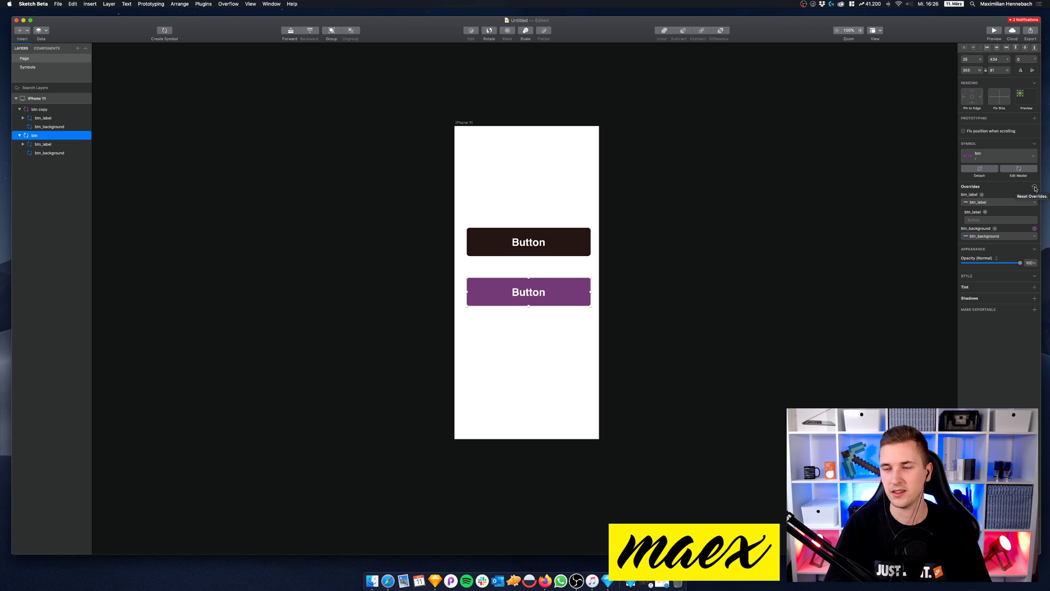
left_click(1035, 188)
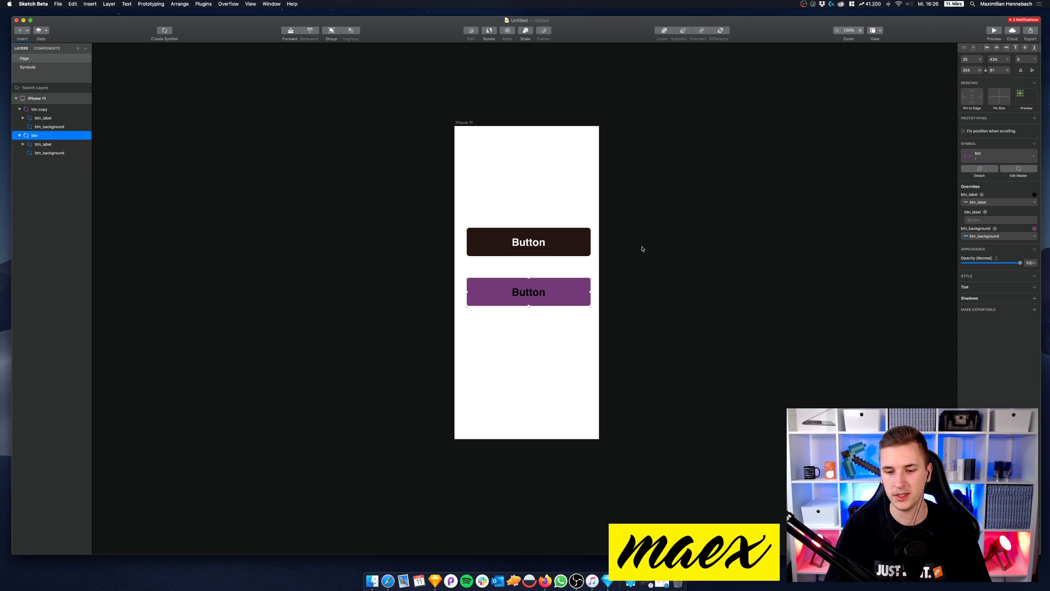
Step: Move the dark btn copy down closer to the purple button and reset all its overrides
left_click(254, 194)
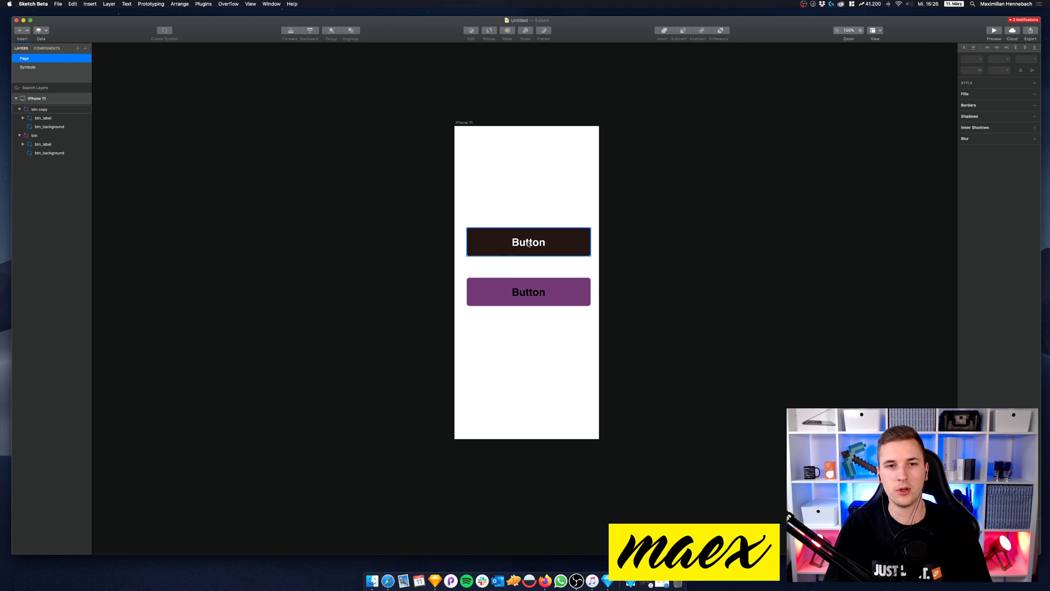
left_click_drag(528, 246, 530, 255)
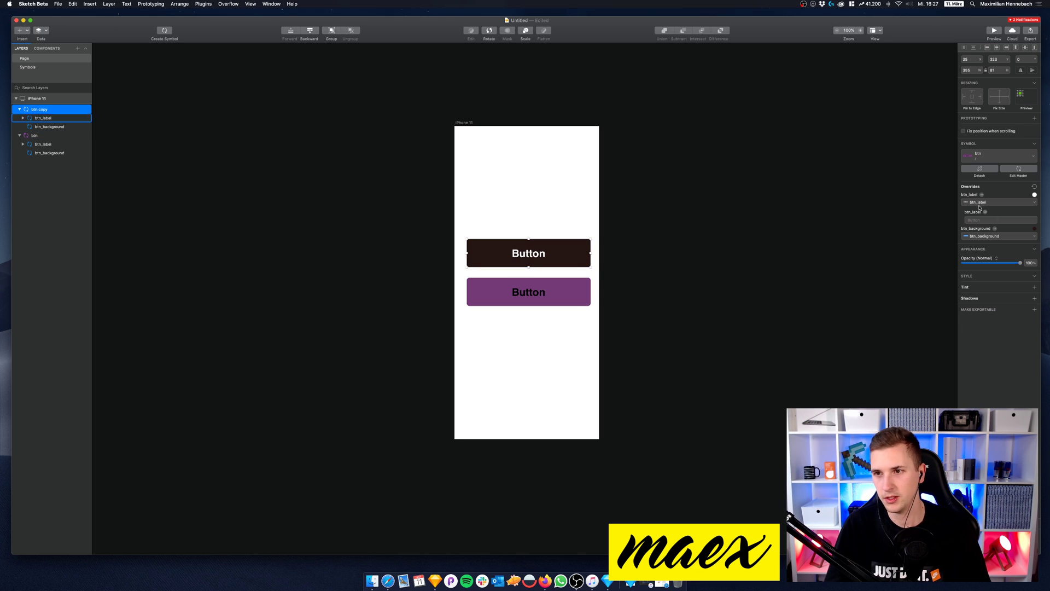
left_click(1034, 186)
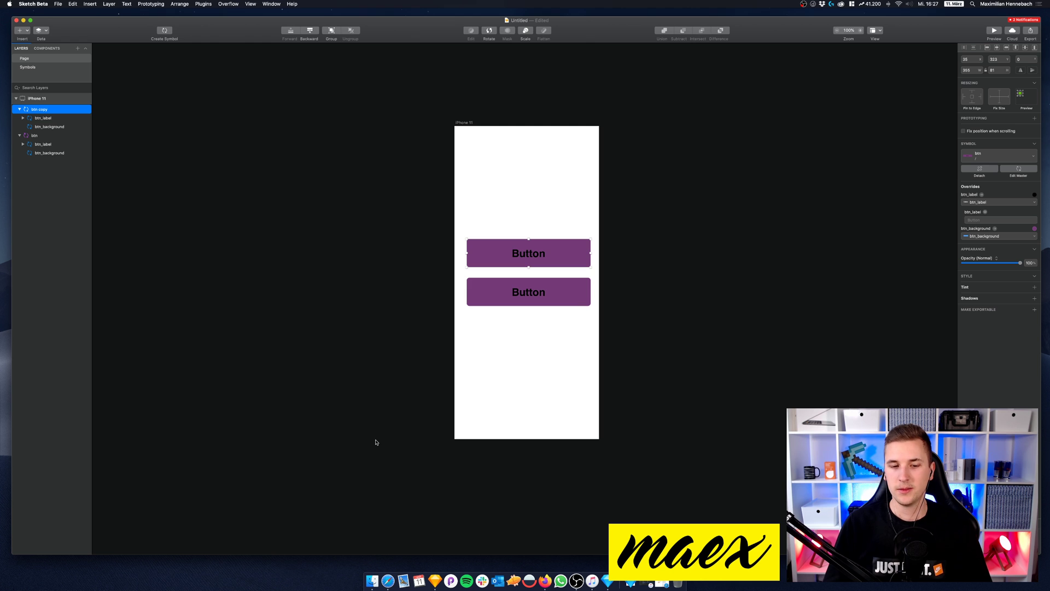
Step: Switch to Safari, review the Sketch Beta 64 usage notes and release notes, and return to the Sketch Beta document
left_click(388, 581)
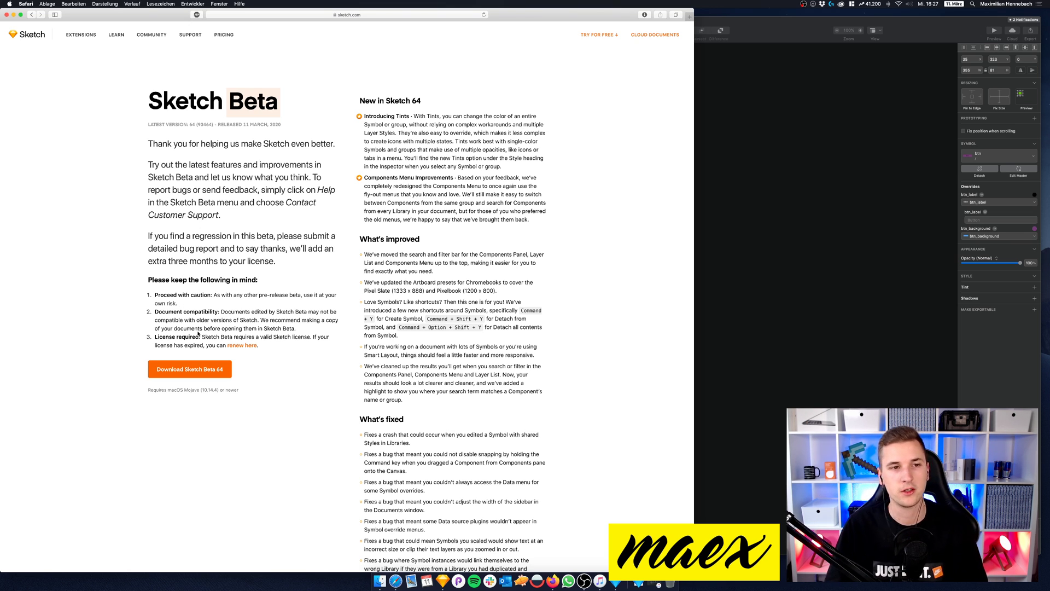
left_click_drag(179, 305, 139, 283)
left_click(184, 305)
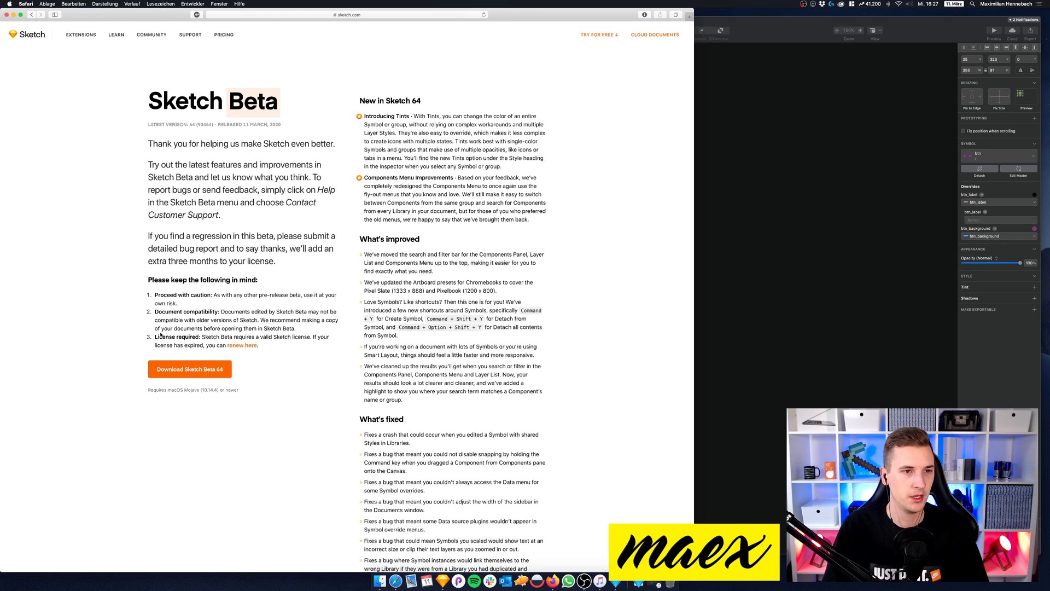
scroll(449, 348, "down", 5)
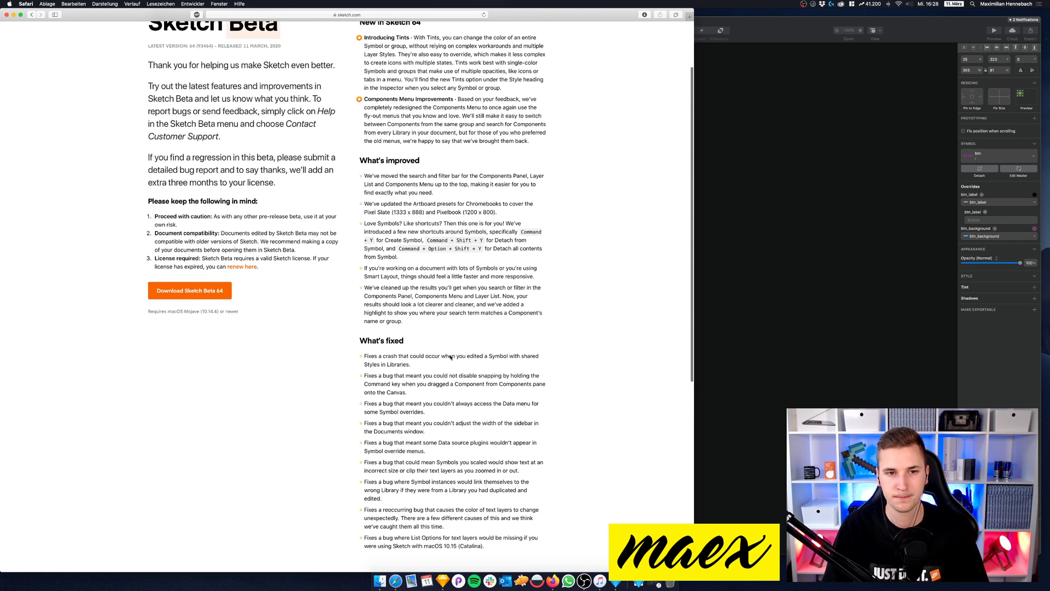
scroll(449, 357, "up", 5)
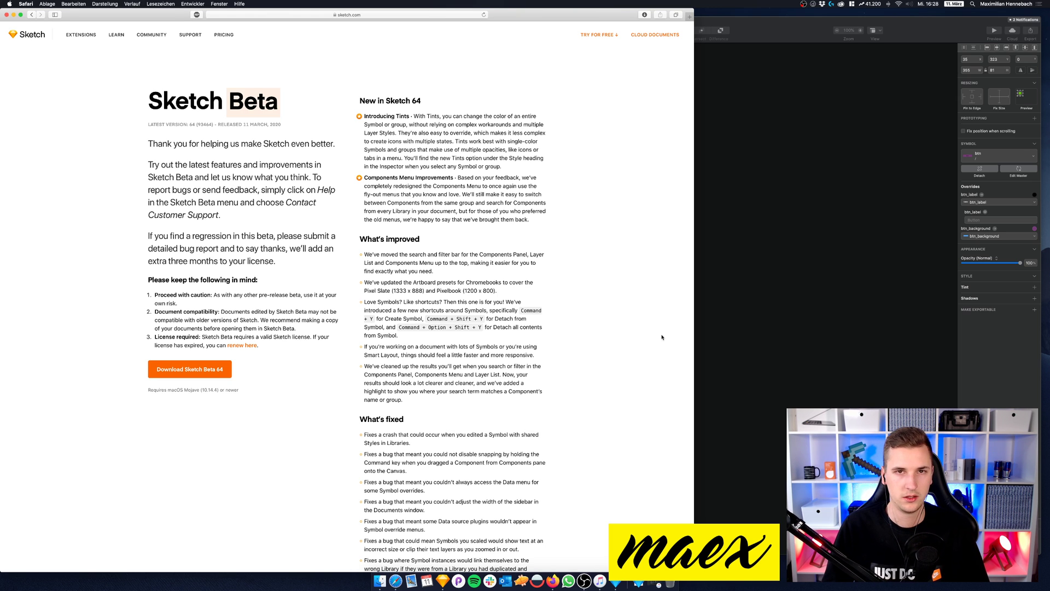
left_click(769, 286)
left_click(769, 286)
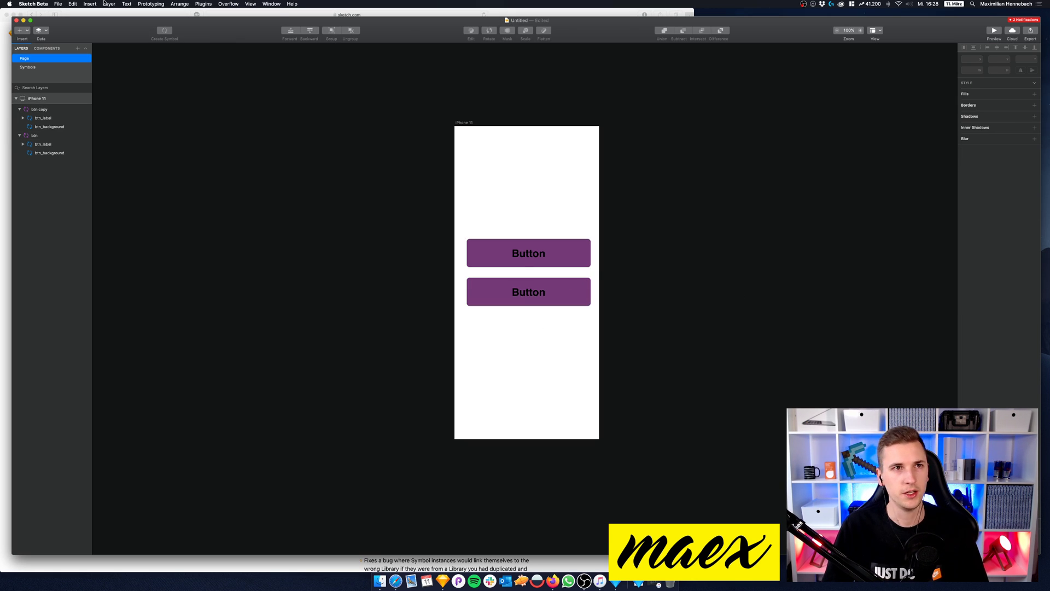
left_click(14, 15)
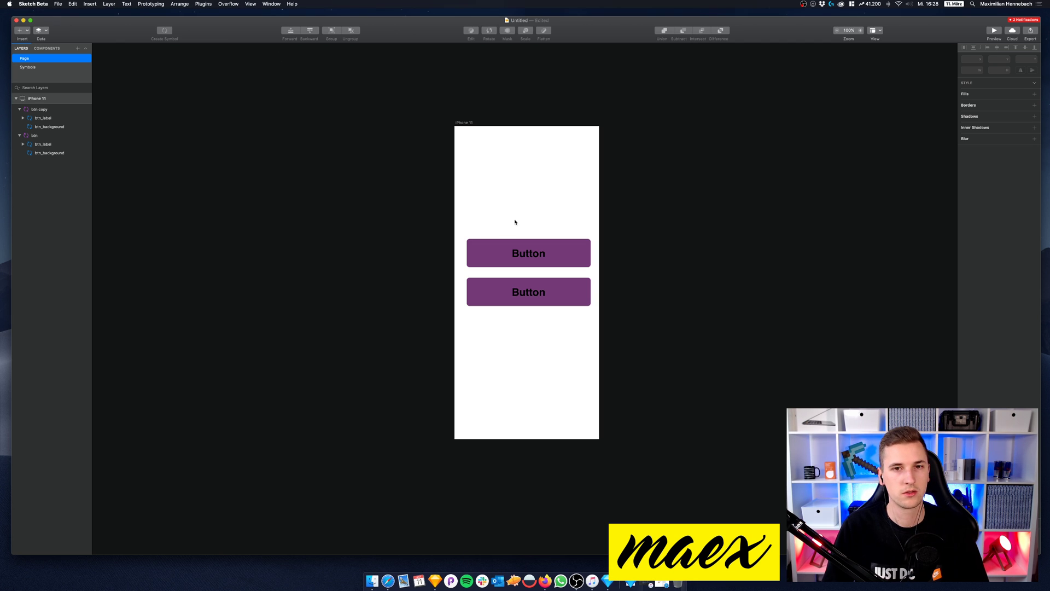
Step: Move the upper button down to Y position 333, closer to the lower button
left_click(470, 246)
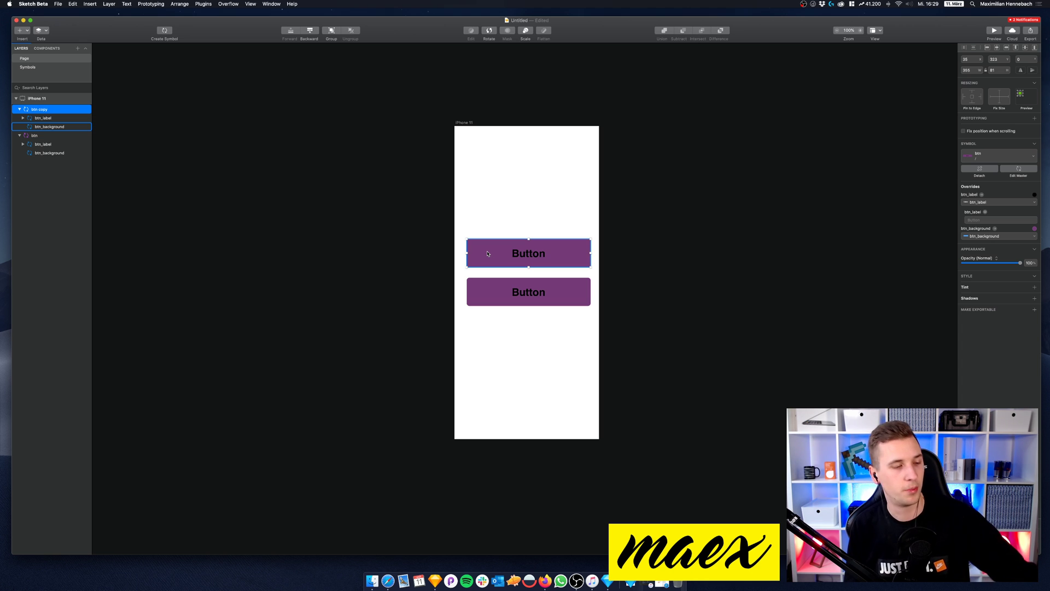
mouse_move(488, 253)
left_mouse_down()
mouse_move(481, 236)
mouse_move(590, 199)
mouse_move(446, 183)
mouse_move(520, 264)
mouse_move(482, 258)
mouse_move(485, 250)
left_mouse_up()
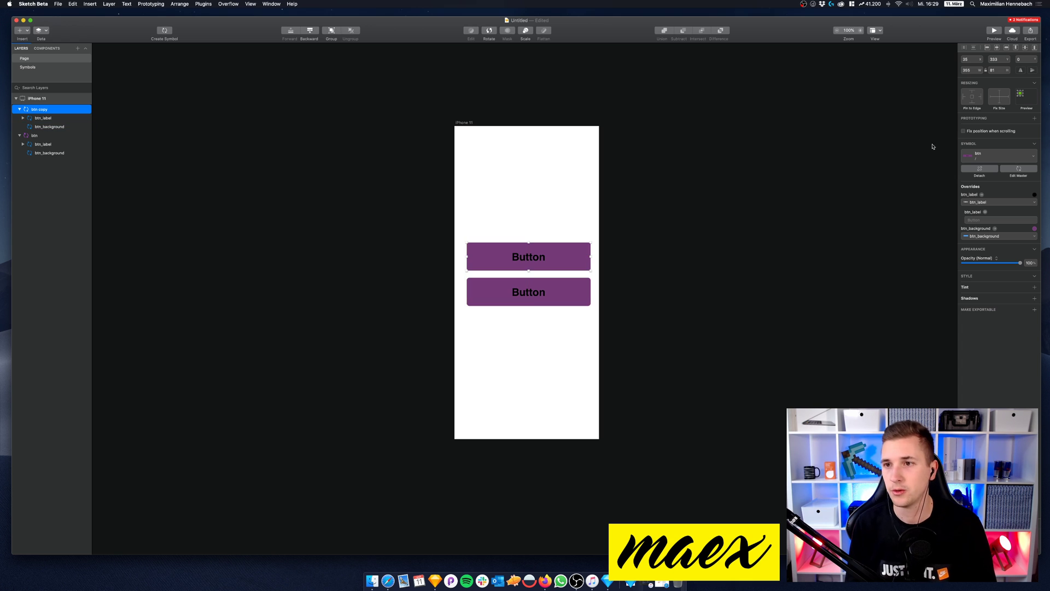
Step: Try a red tint override on the upper button's btn_label, check the frequently used colors, and reset the overrides
left_click(1036, 196)
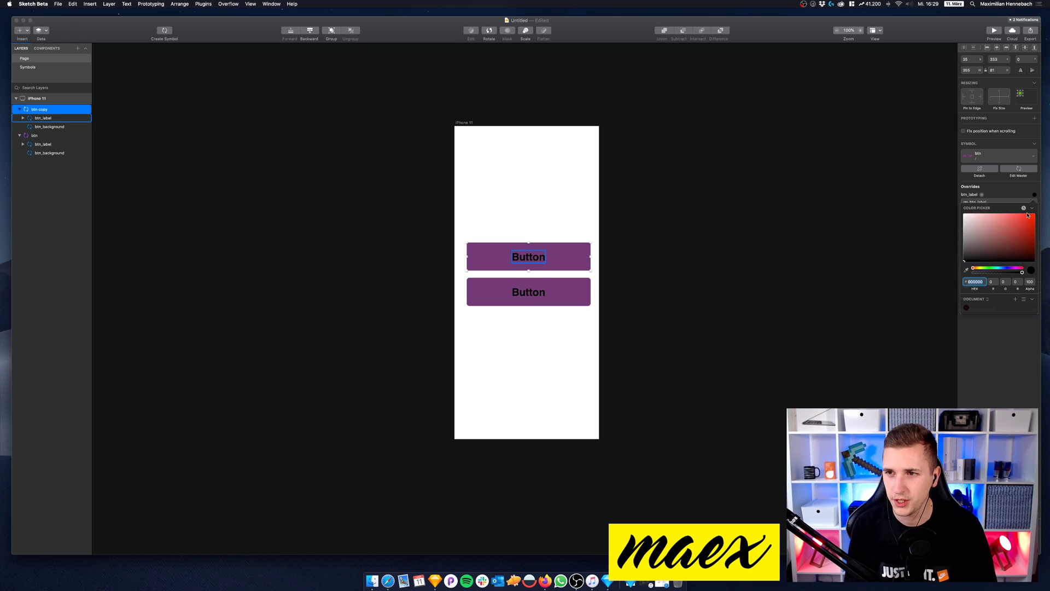
left_click(1017, 232)
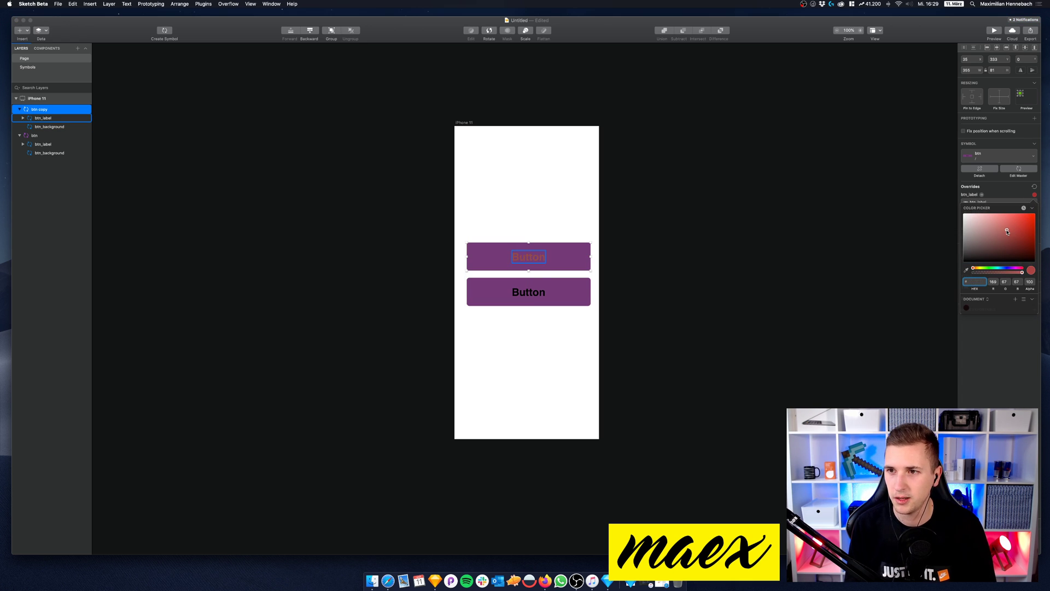
left_click(1024, 209)
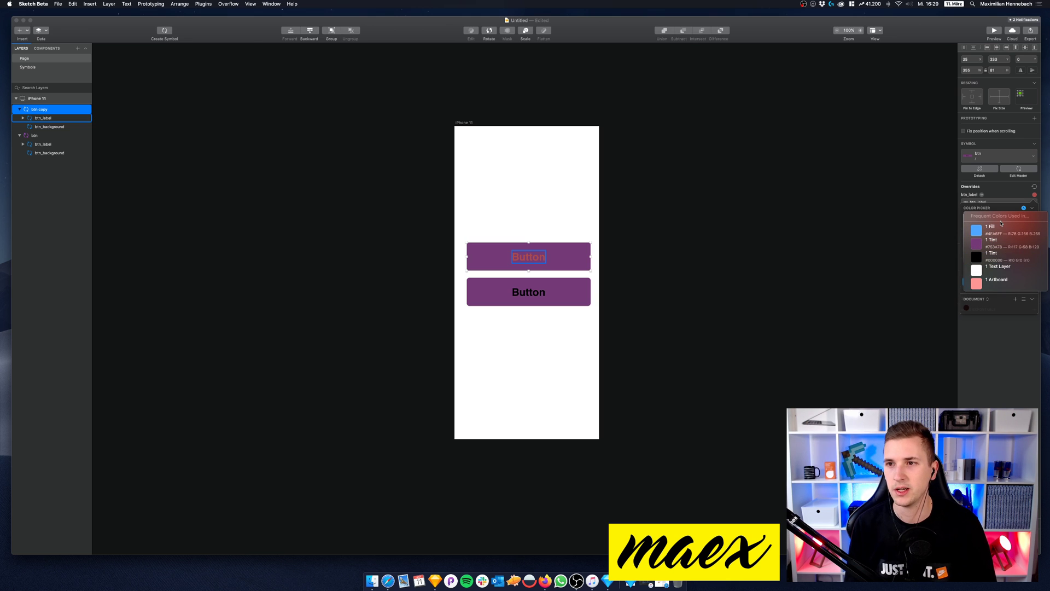
left_click(1024, 208)
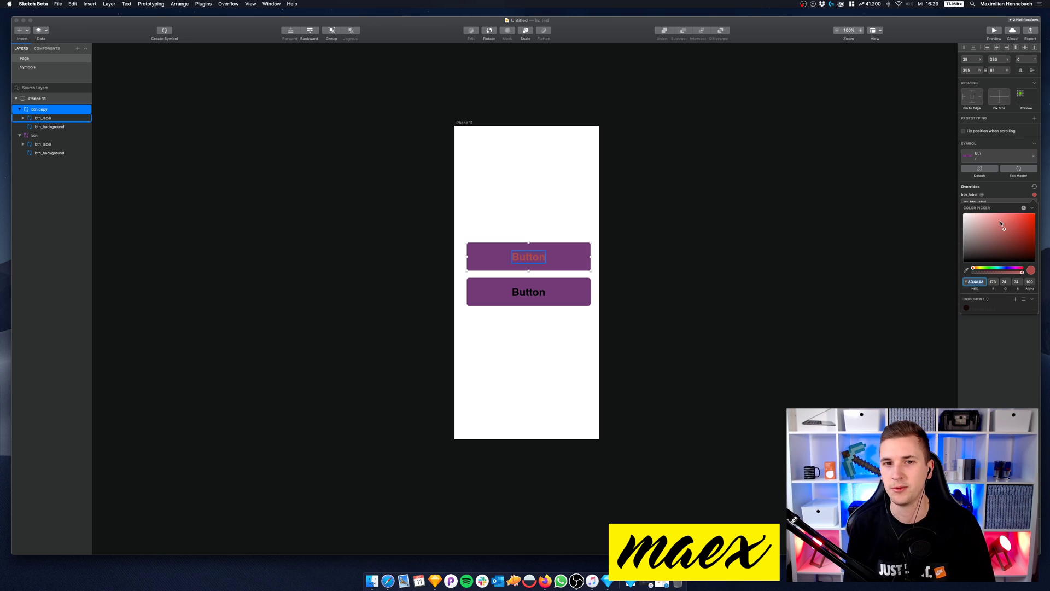
left_click(1035, 188)
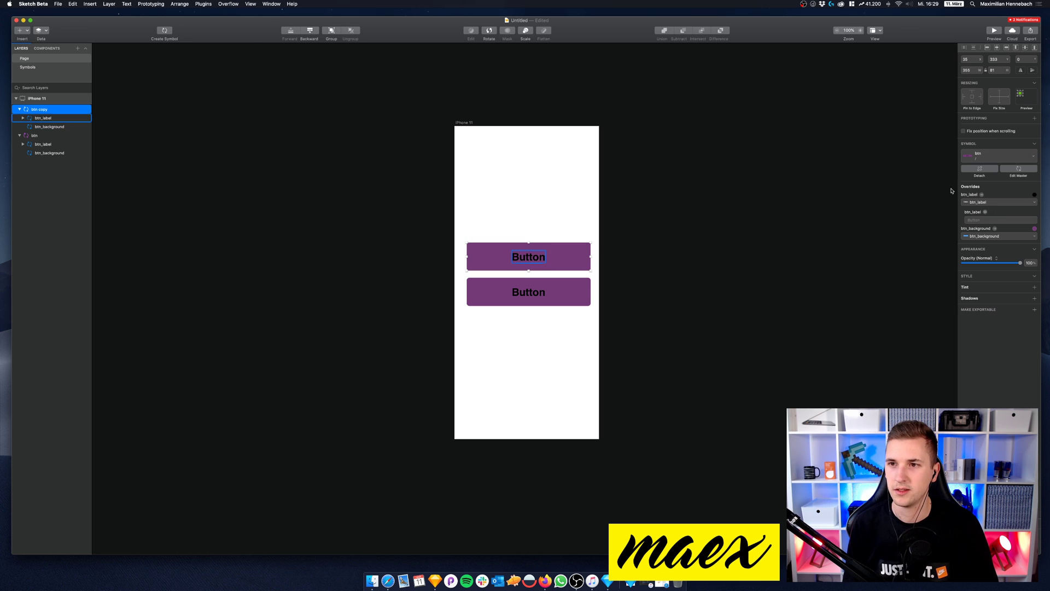
left_click(912, 179)
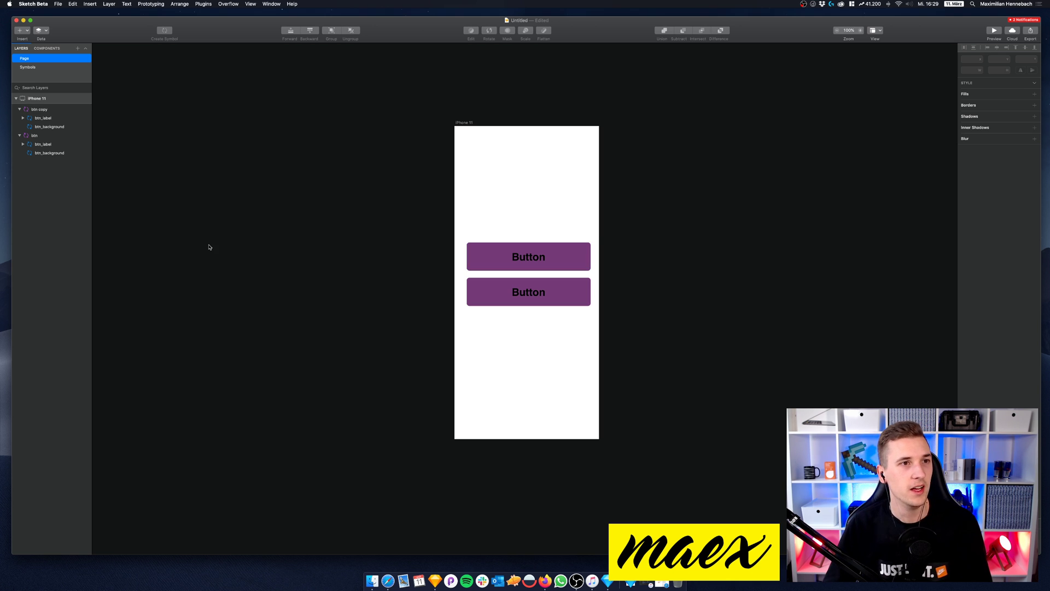
Step: Inspect the two button instances and the btn_background master on the Symbols page, and return to the artboard page
left_click(524, 263)
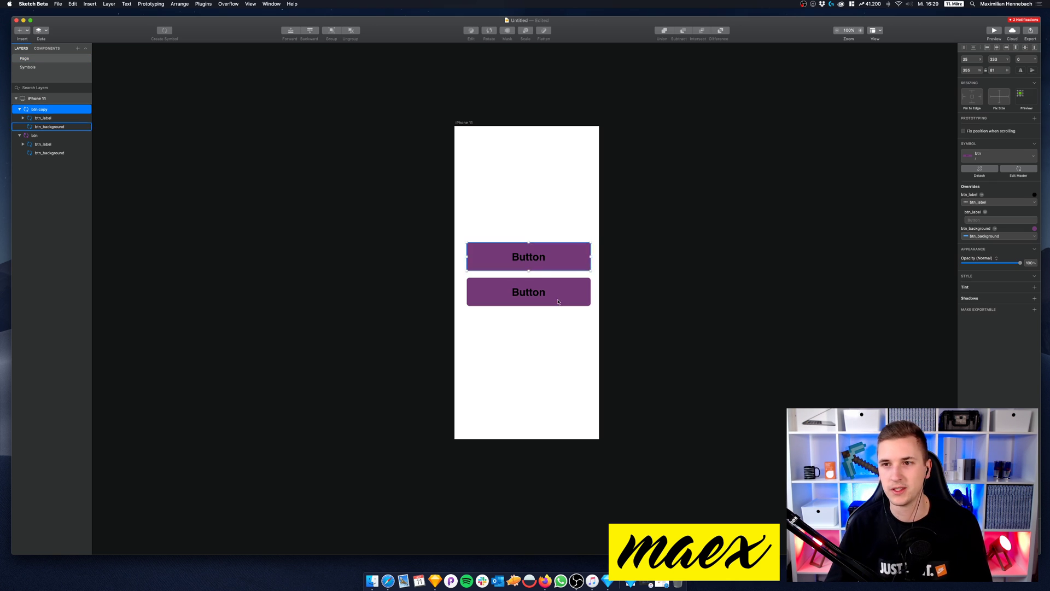
key("Tab")
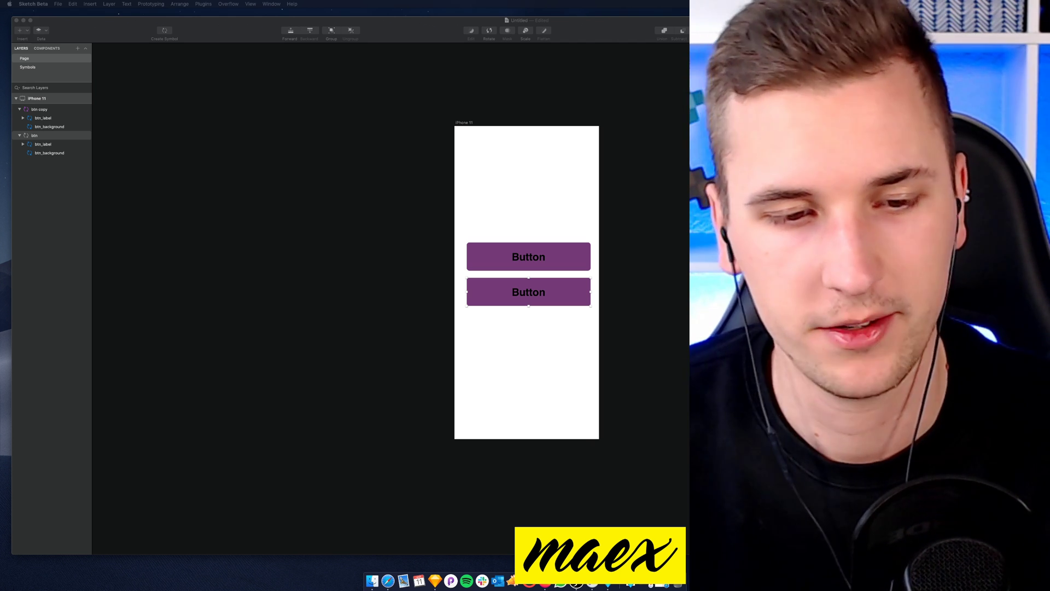
left_click(33, 58)
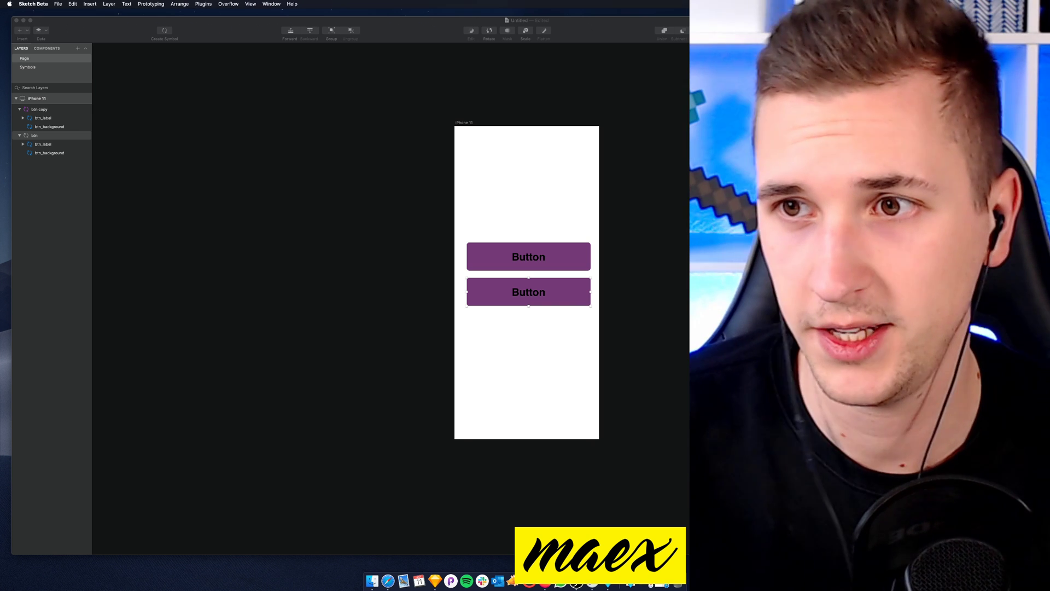
left_click(509, 261)
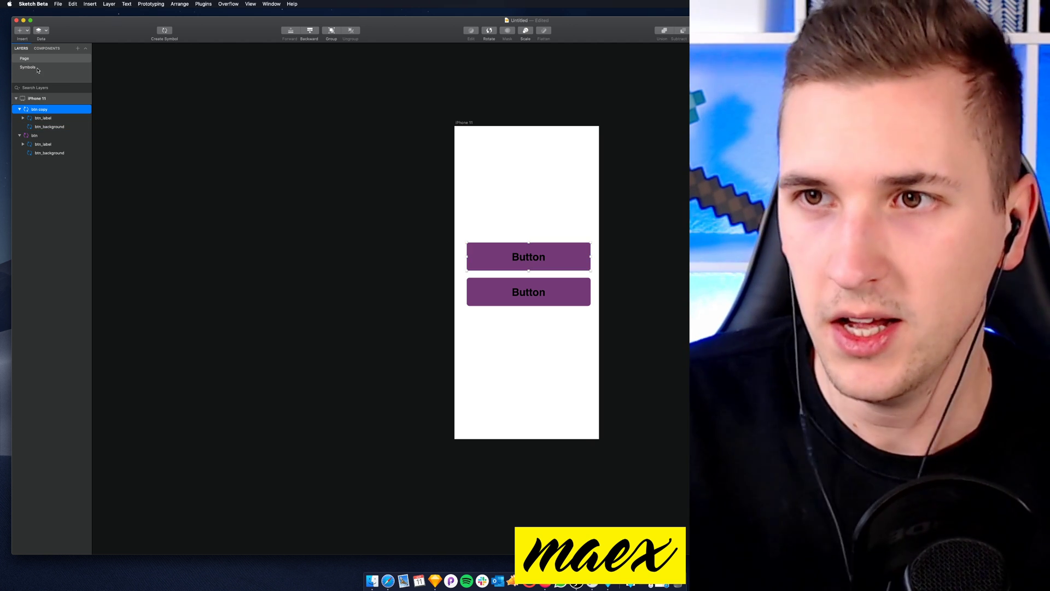
left_click(15, 68)
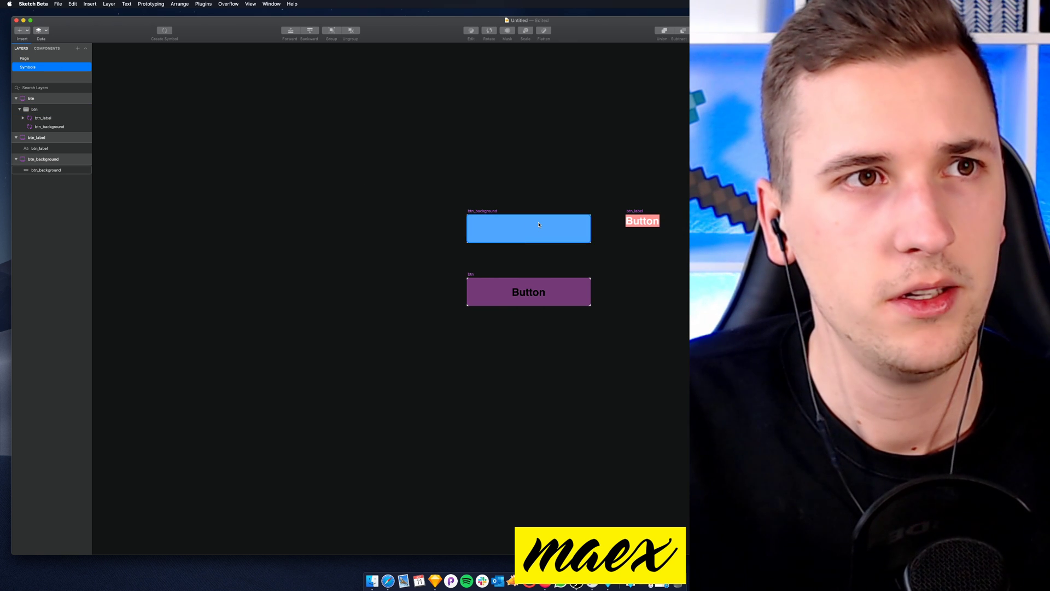
left_click(547, 222)
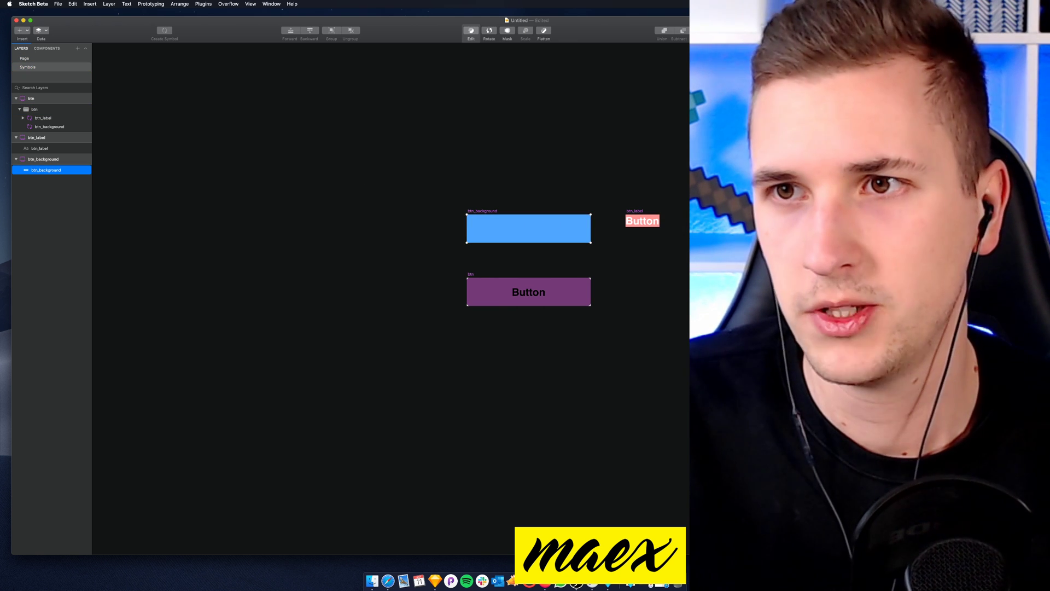
key("Escape")
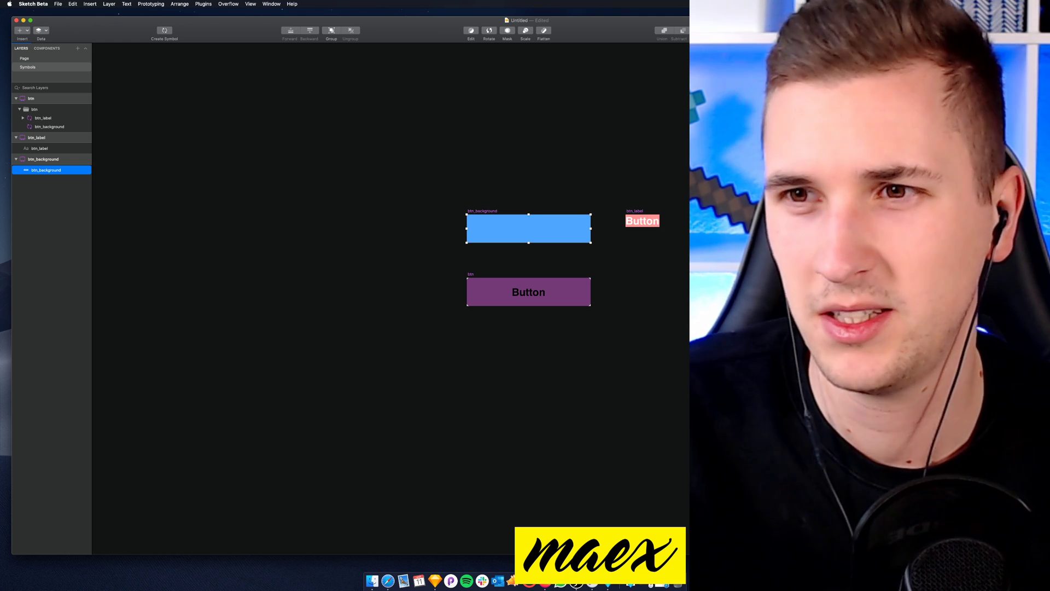
key("Escape")
left_click(28, 67)
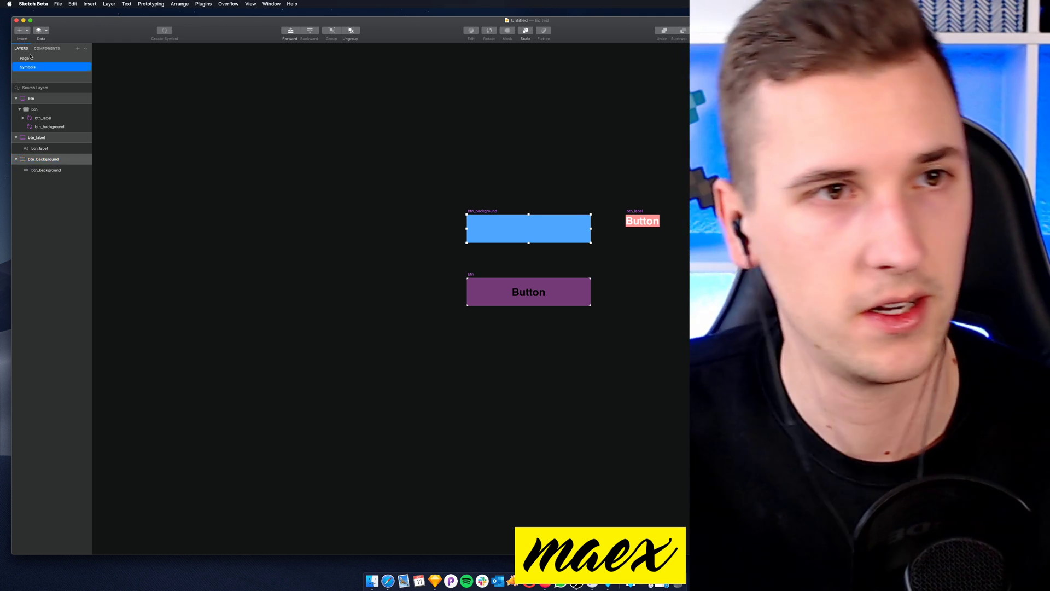
left_click(29, 57)
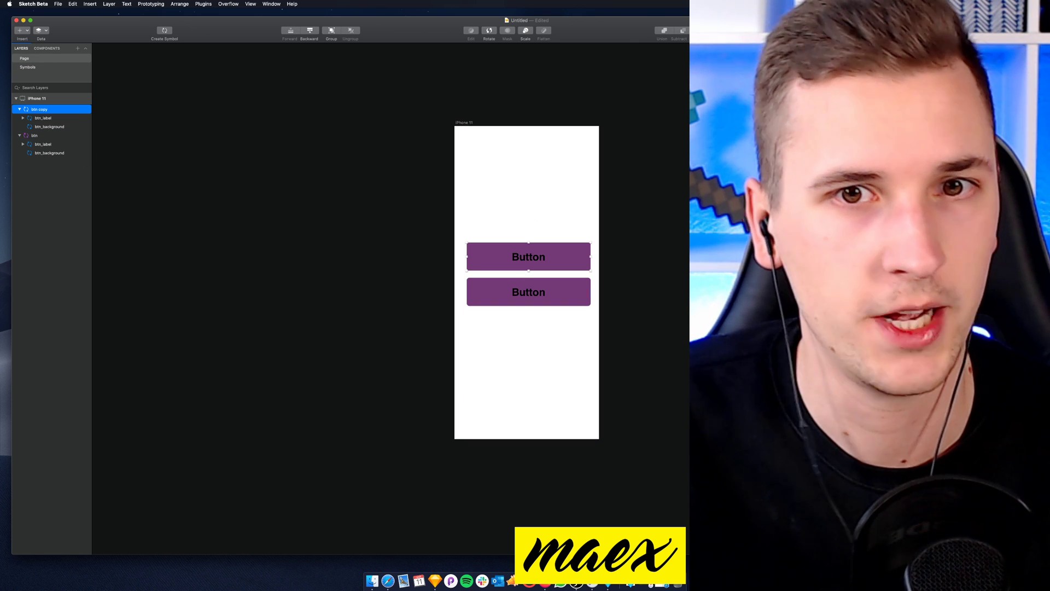